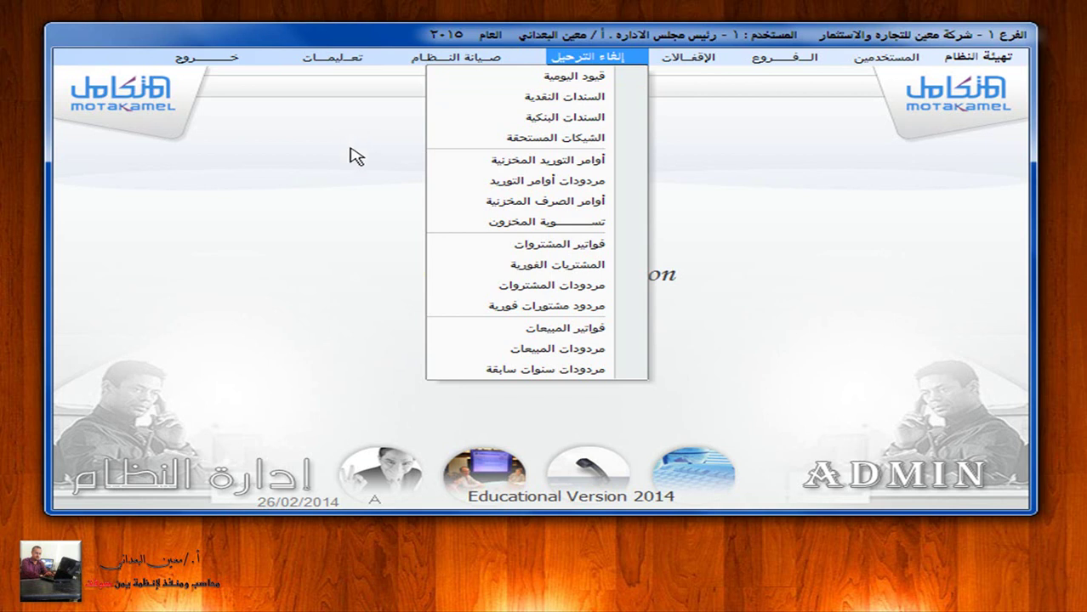
Leave the Administration module and open the journal entries form (قيود اليومية) in General Ledger
left_click(214, 58)
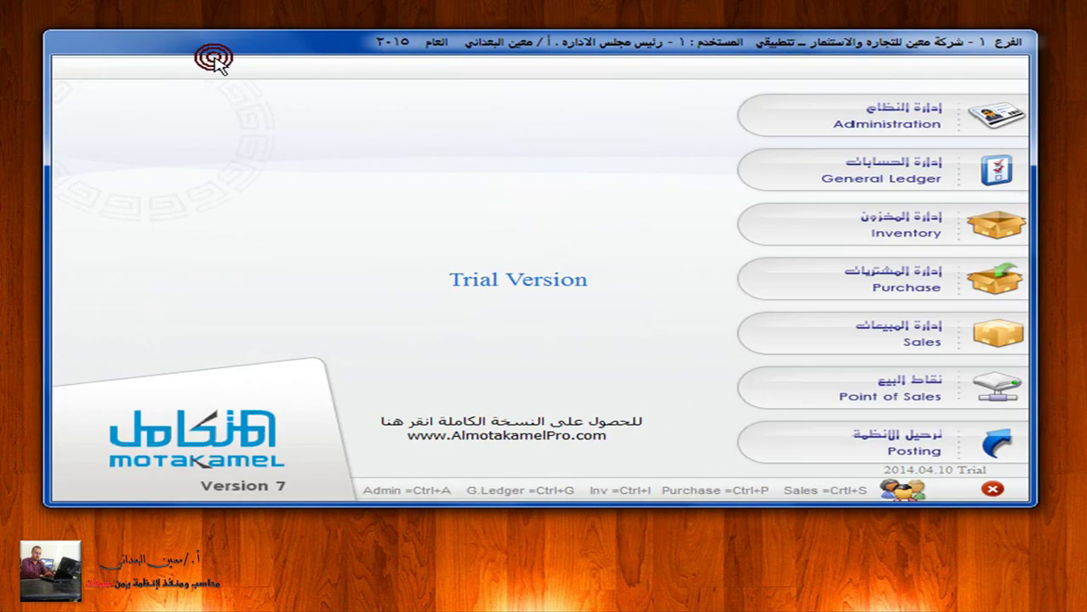
left_click(972, 171)
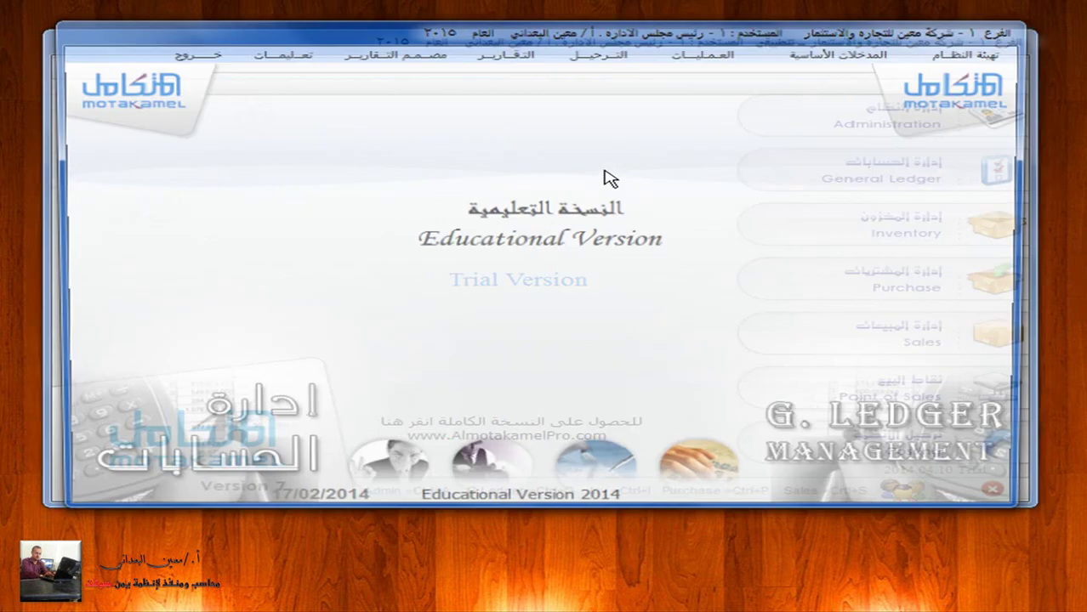
left_click(699, 52)
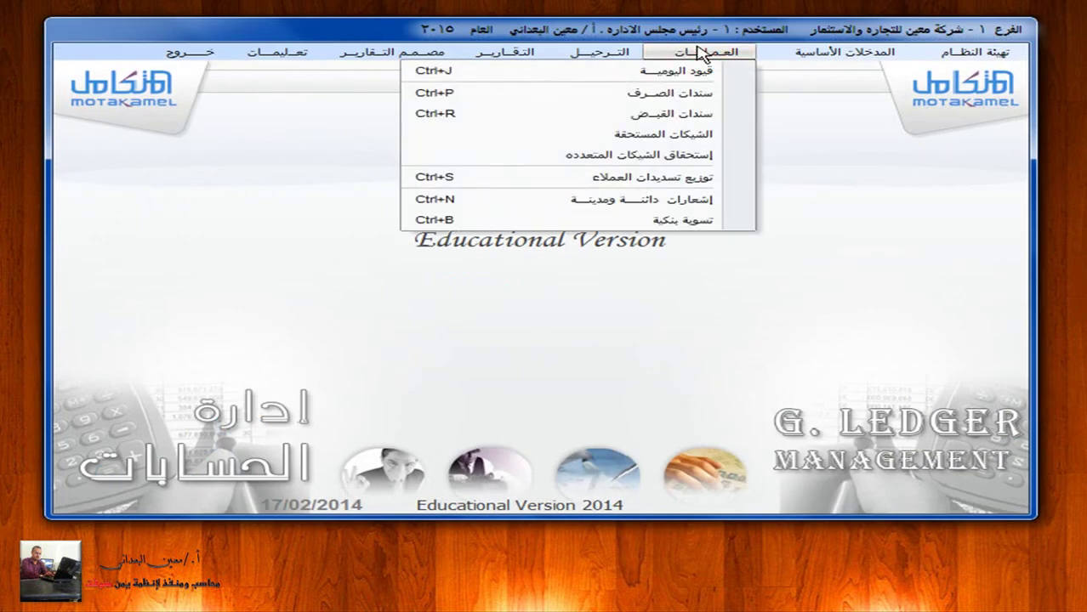
left_click(697, 73)
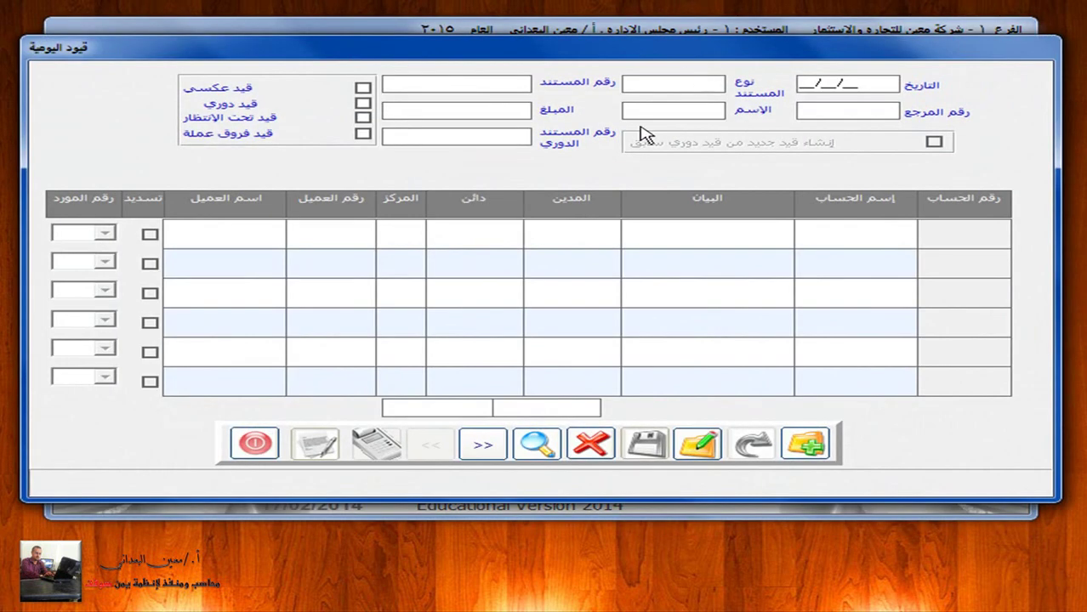
Search all journal entries without filters and review entries 1, 2, 3 and 4 in turn
left_click(540, 445)
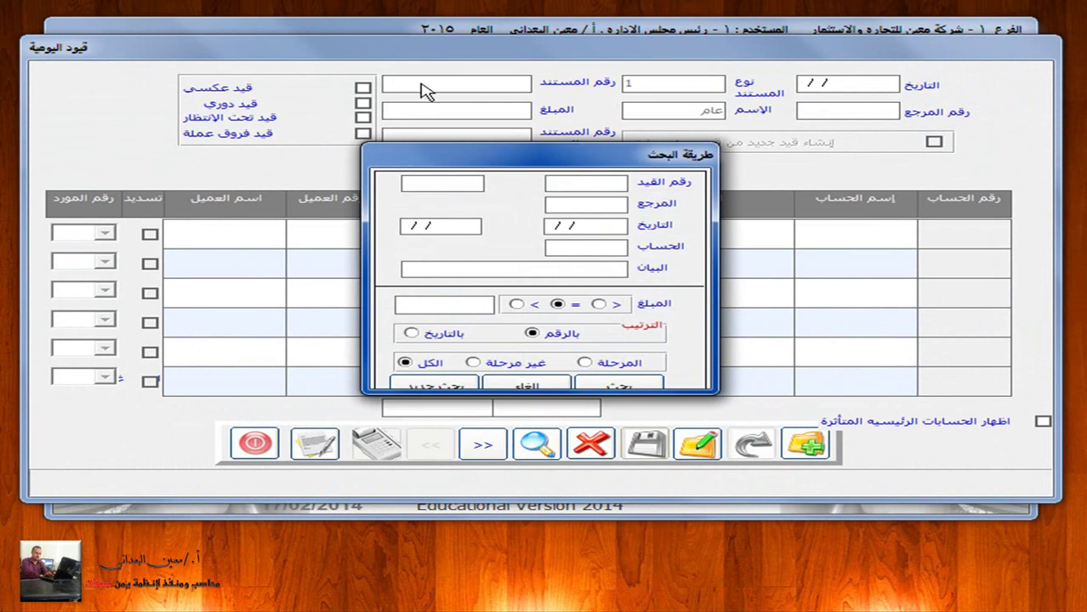
left_click(614, 387)
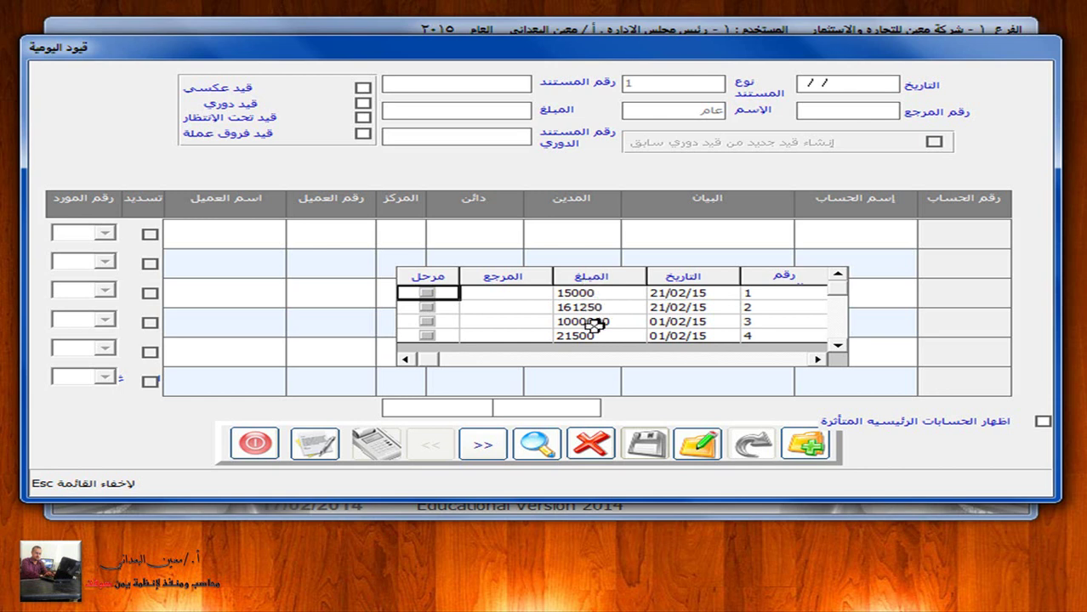
double_click(602, 300)
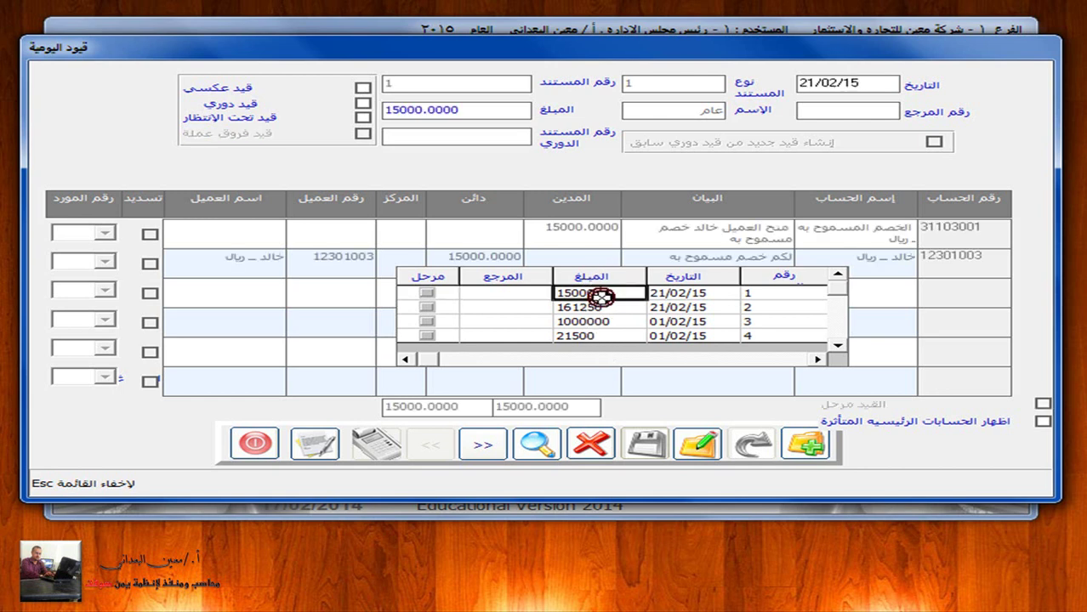
double_click(605, 307)
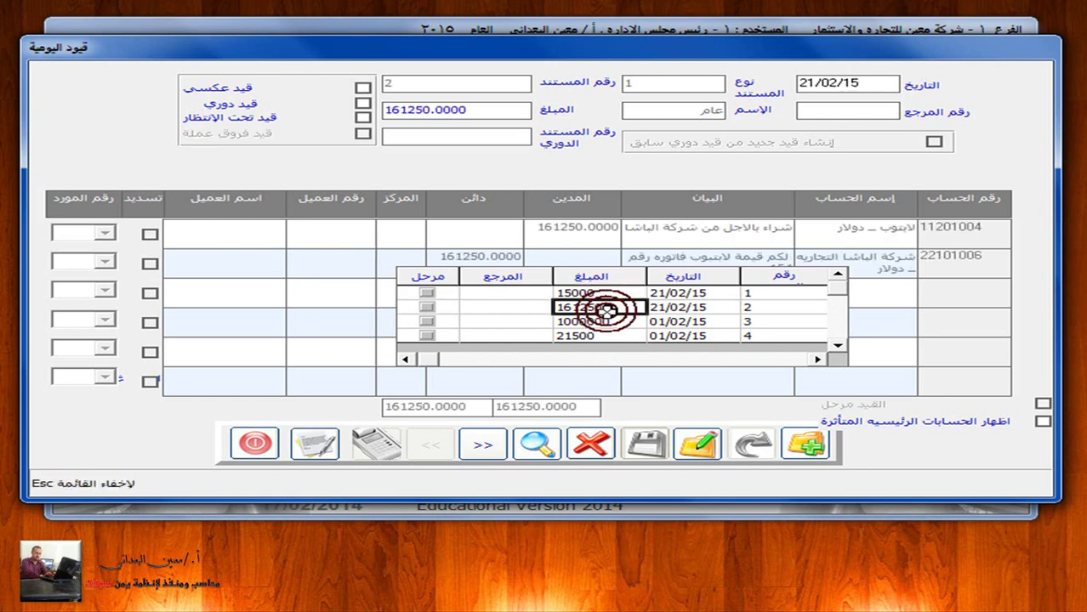
double_click(611, 321)
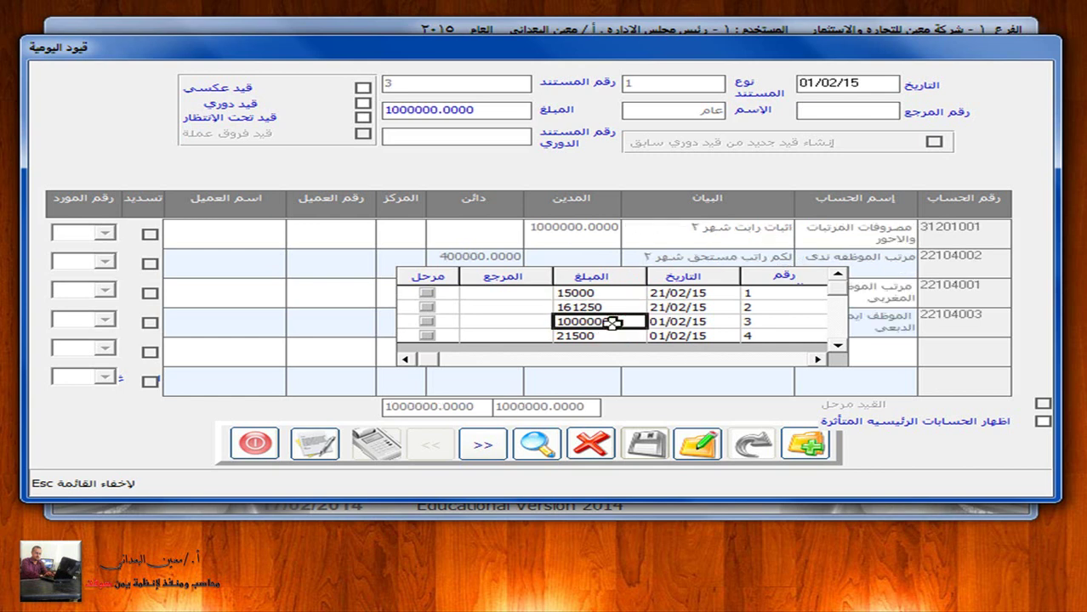
double_click(612, 336)
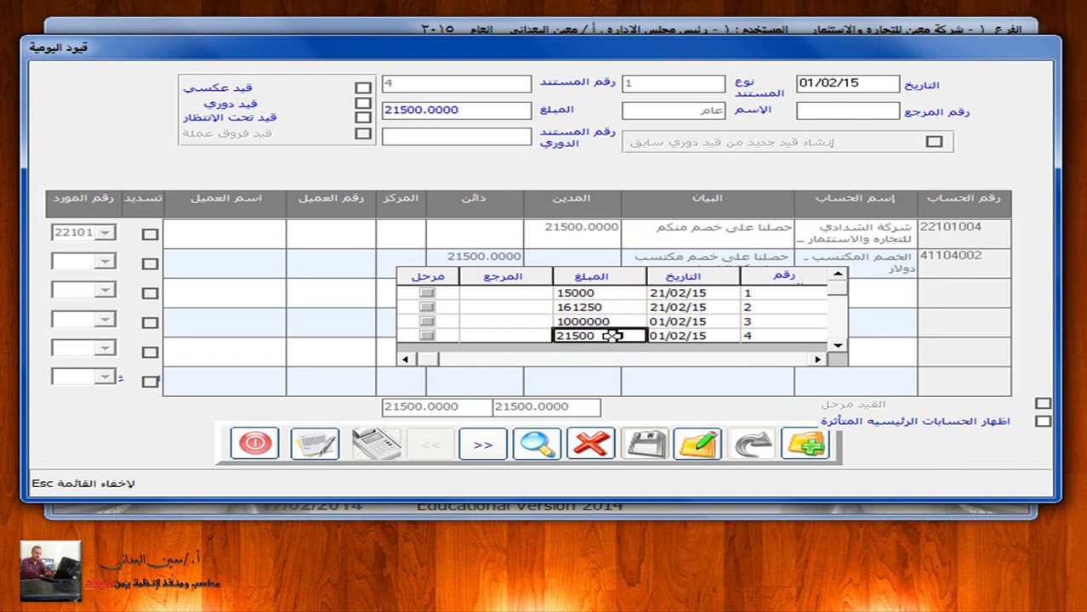
Load journal entry 1, switch it to edit mode, save it and close the journal entries form
double_click(623, 293)
left_click(623, 292)
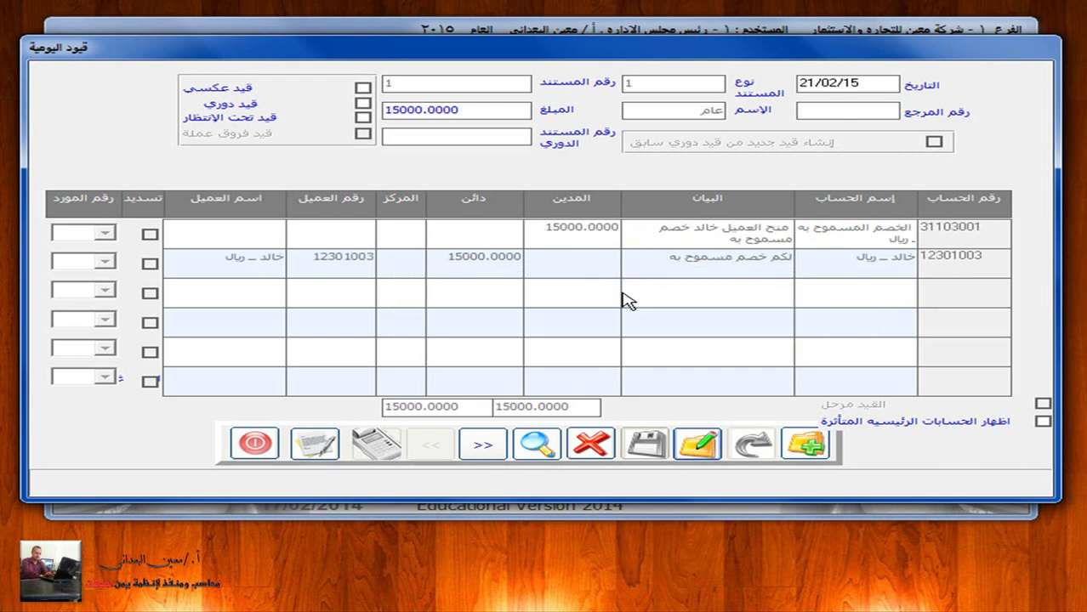
left_click(697, 449)
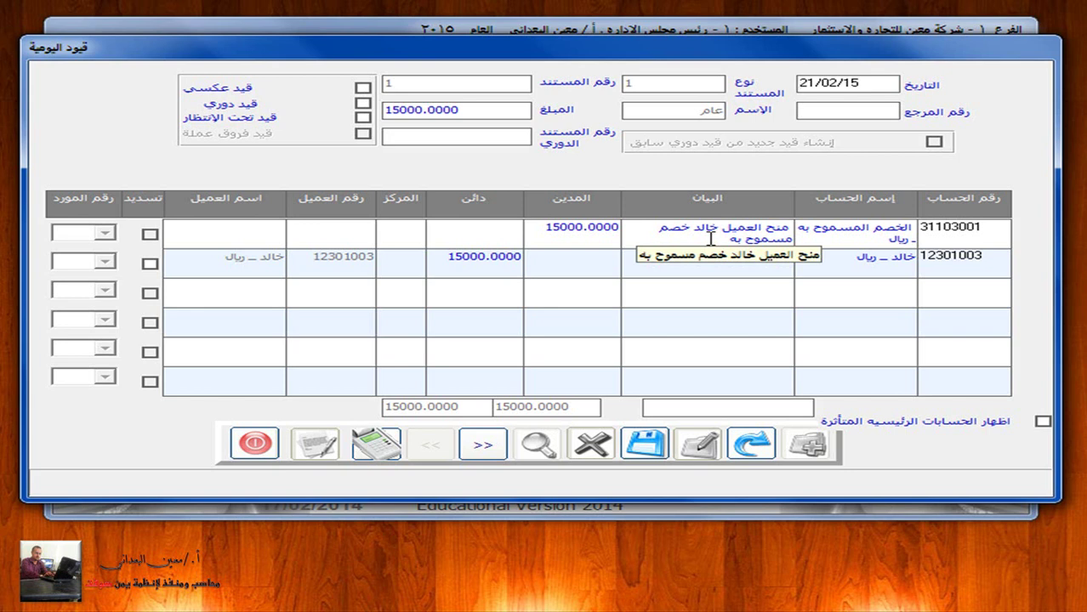
left_click(644, 446)
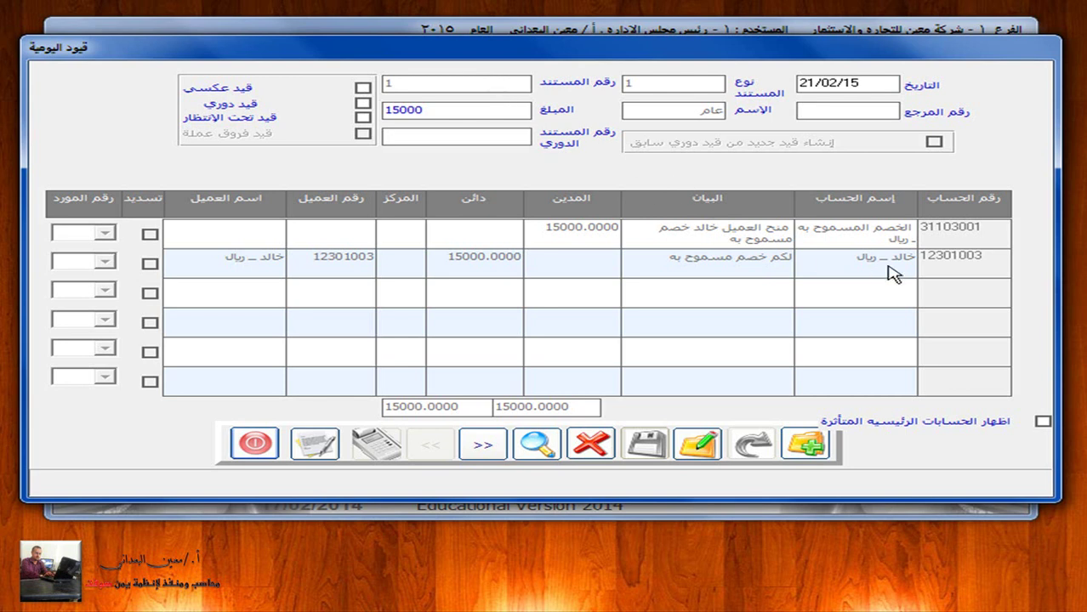
left_click(255, 443)
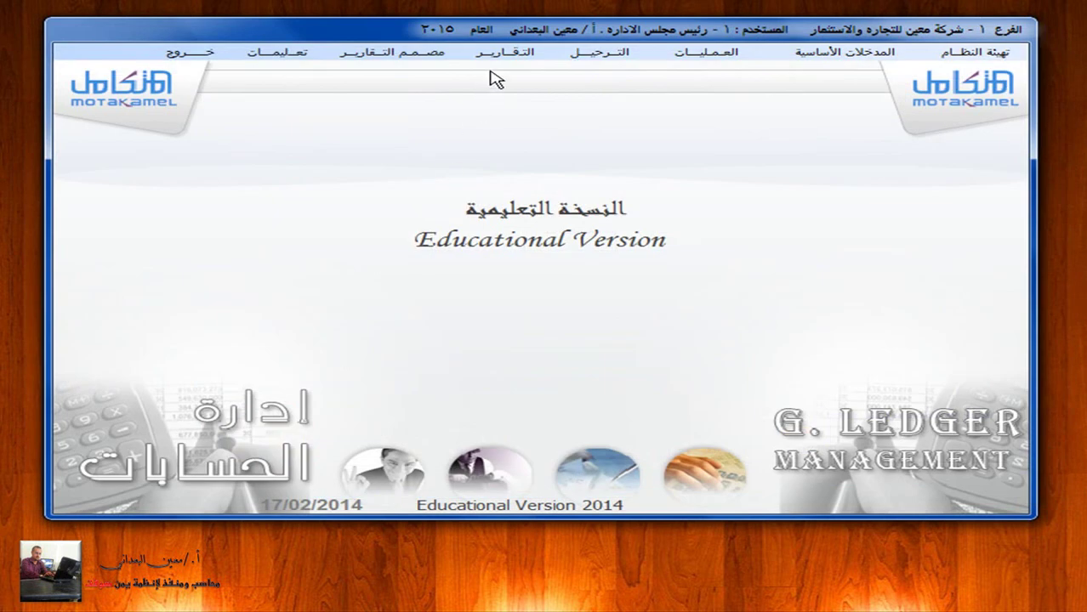
Run the sub-account statement (الحسابات الفرعية) for the customer's account, looked up by the customer's name, and close the report form
left_click(501, 52)
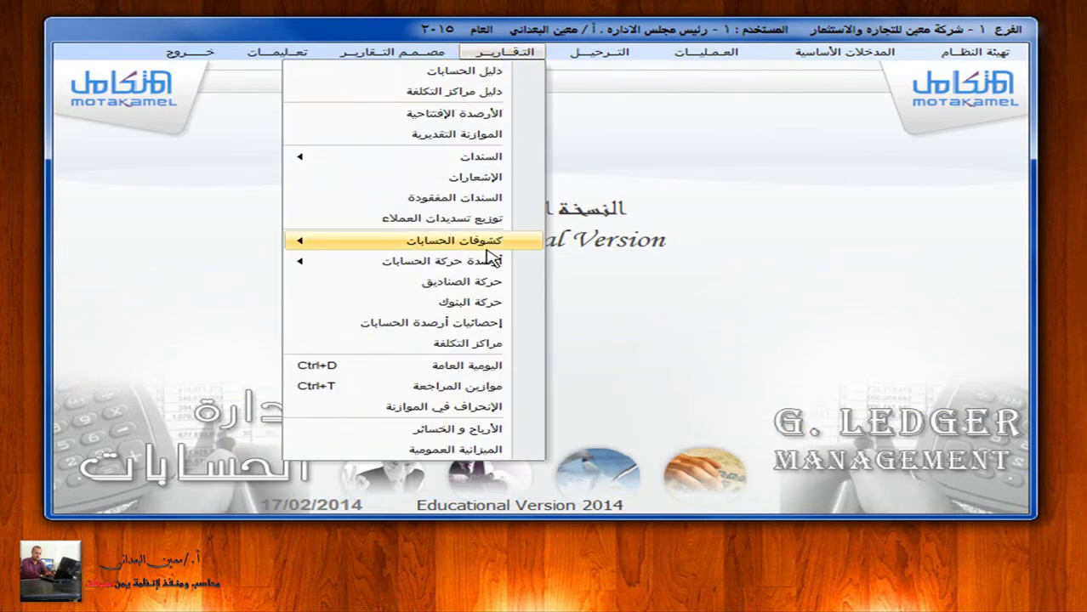
mouse_move(484, 240)
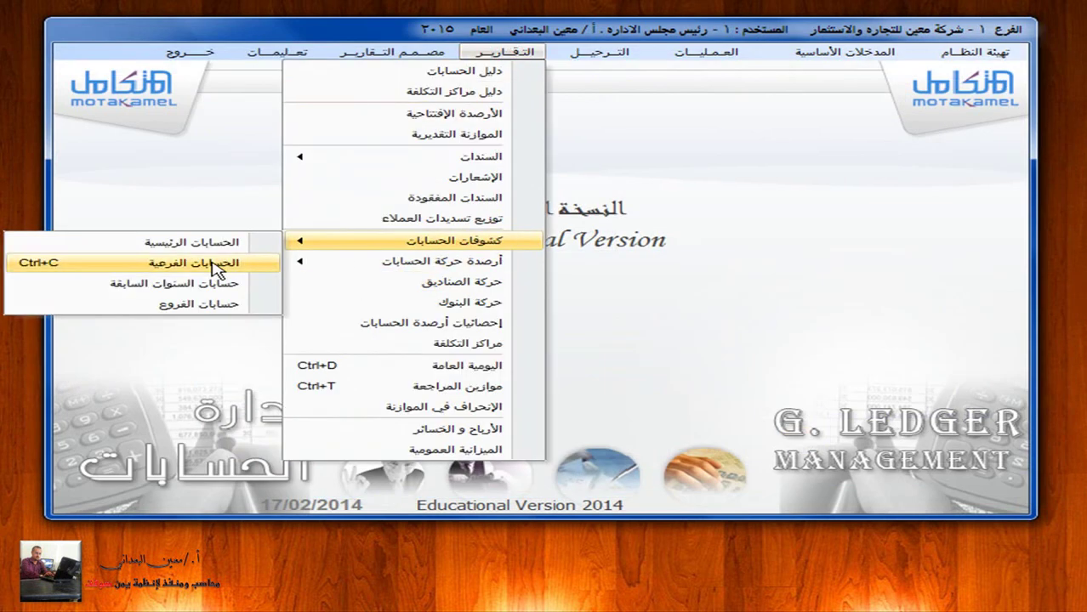
left_click(208, 261)
left_click(658, 99)
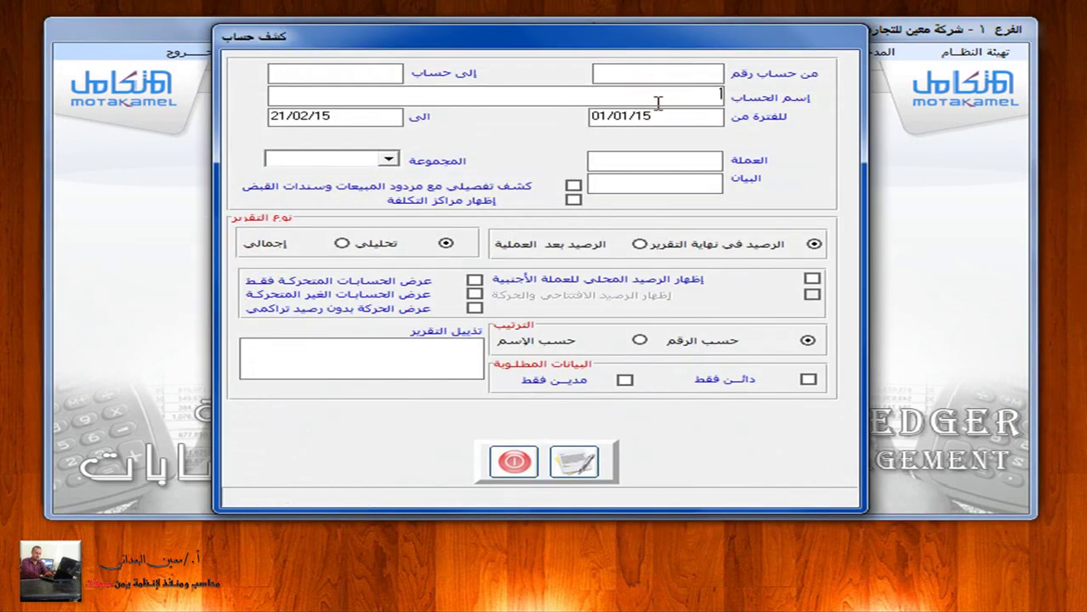
type("*خالد")
key("Return")
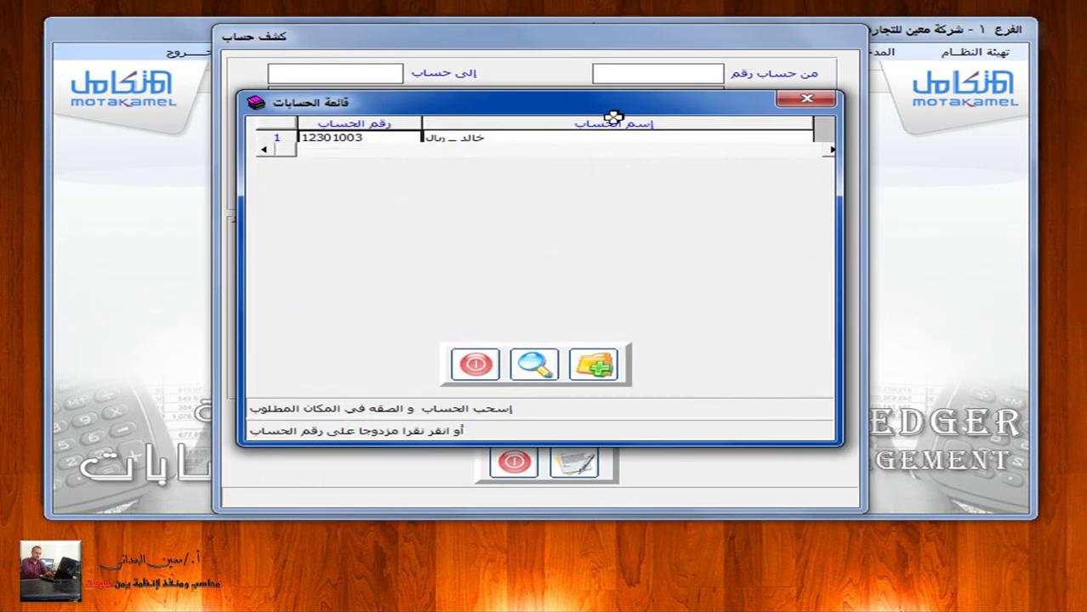
double_click(573, 139)
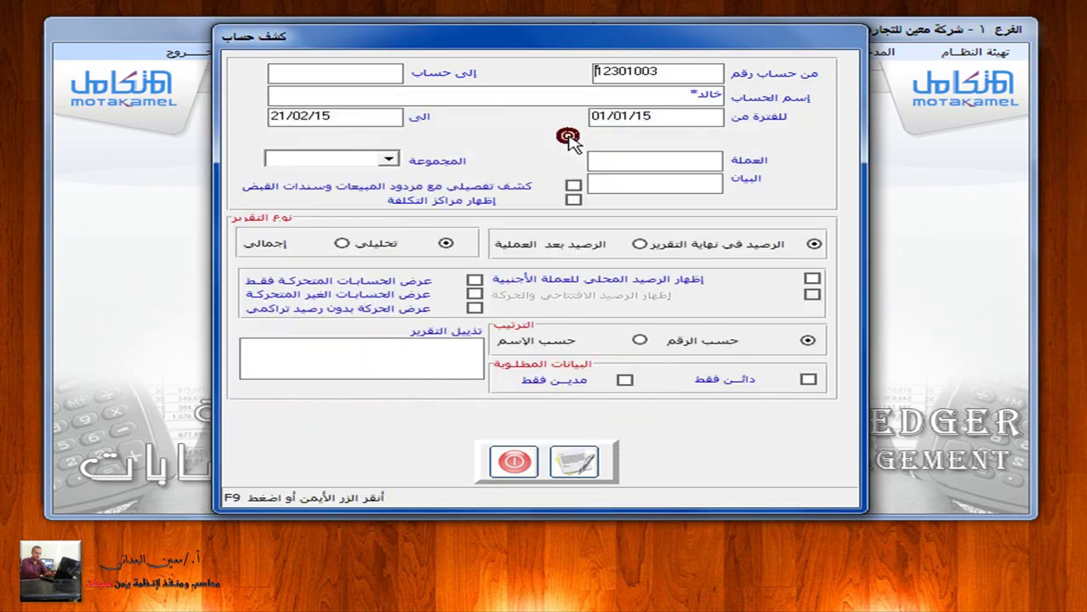
left_click(572, 460)
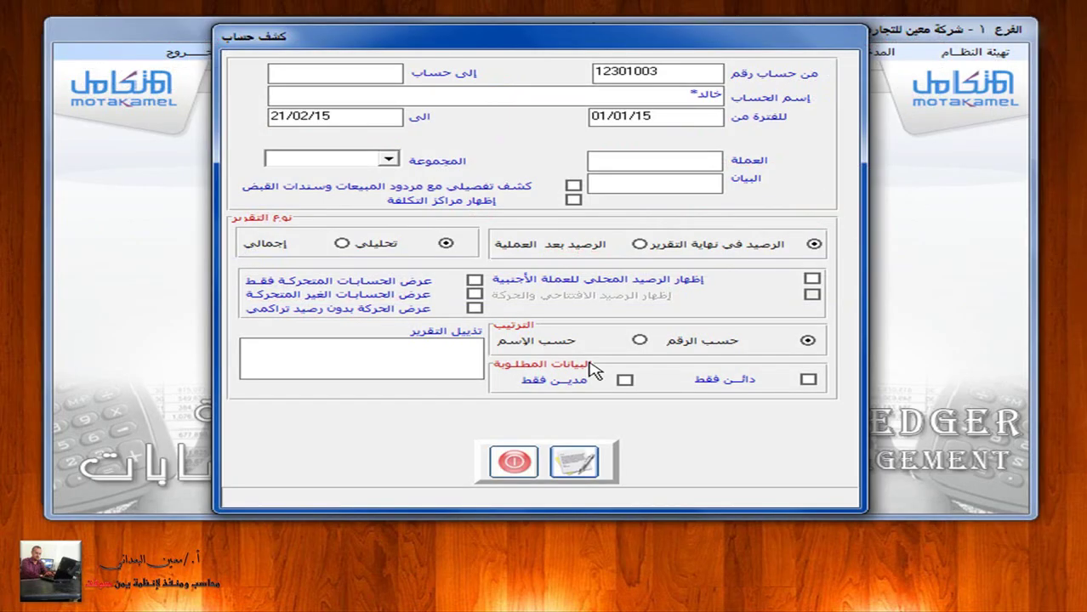
left_click(514, 463)
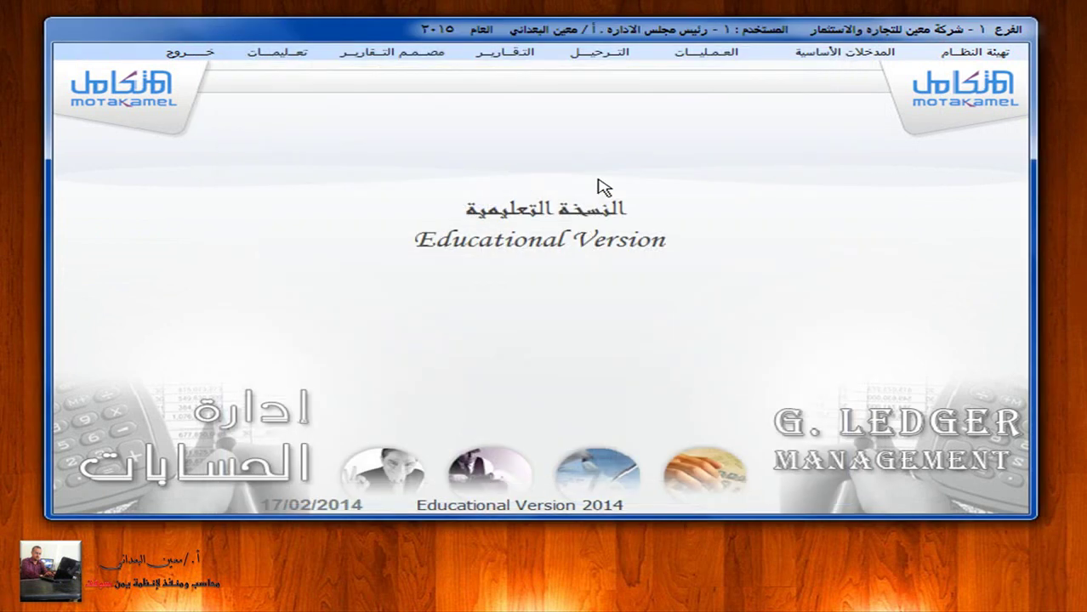
Find journal entry 1 again in the journal entries form, check its posting status and close the form
left_click(700, 55)
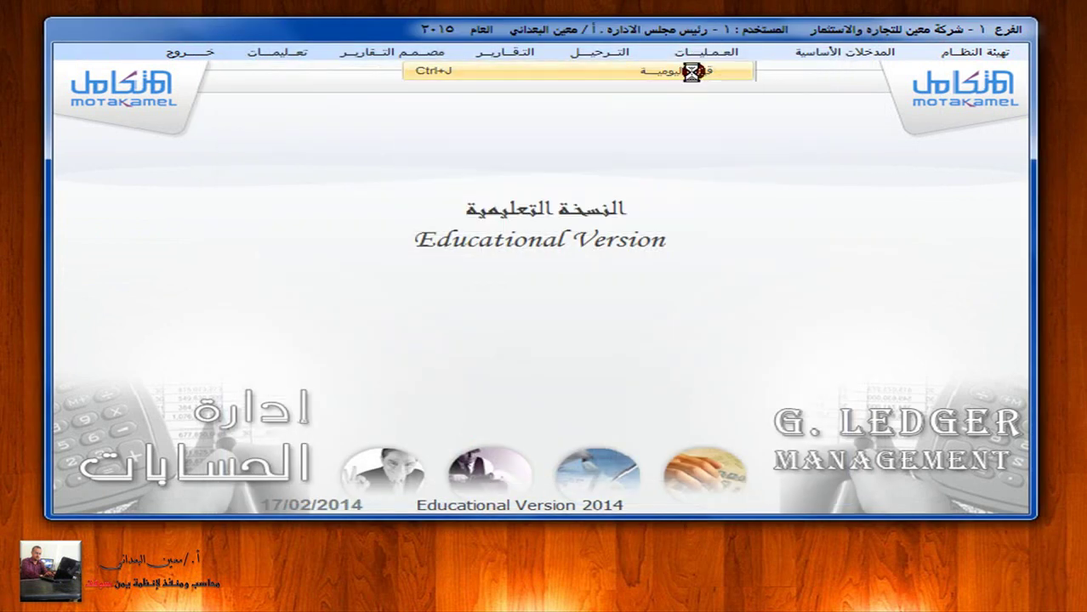
left_click(725, 68)
left_click(531, 439)
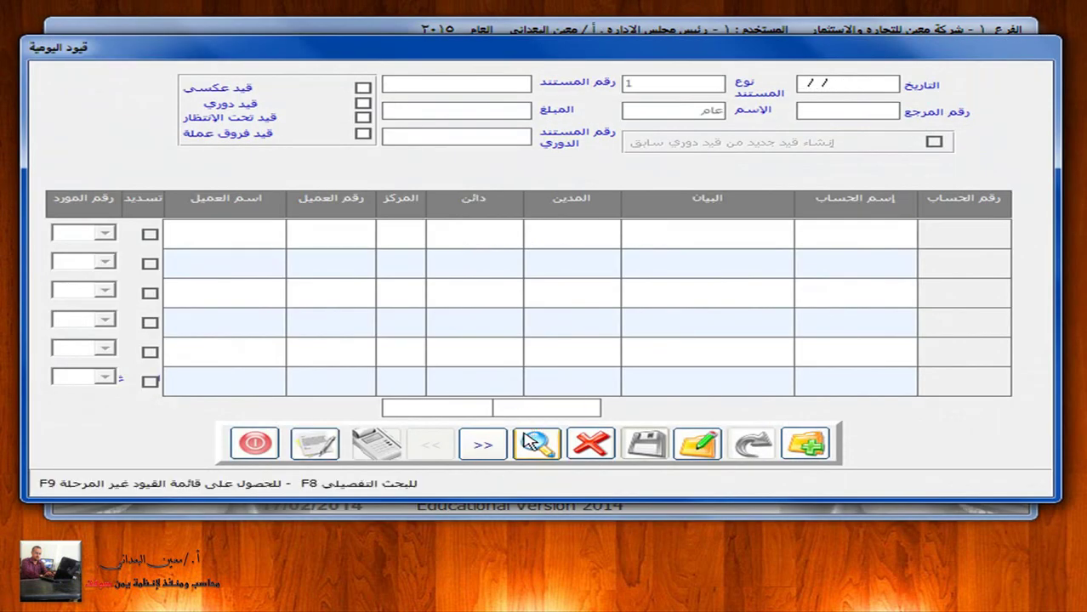
left_click(586, 383)
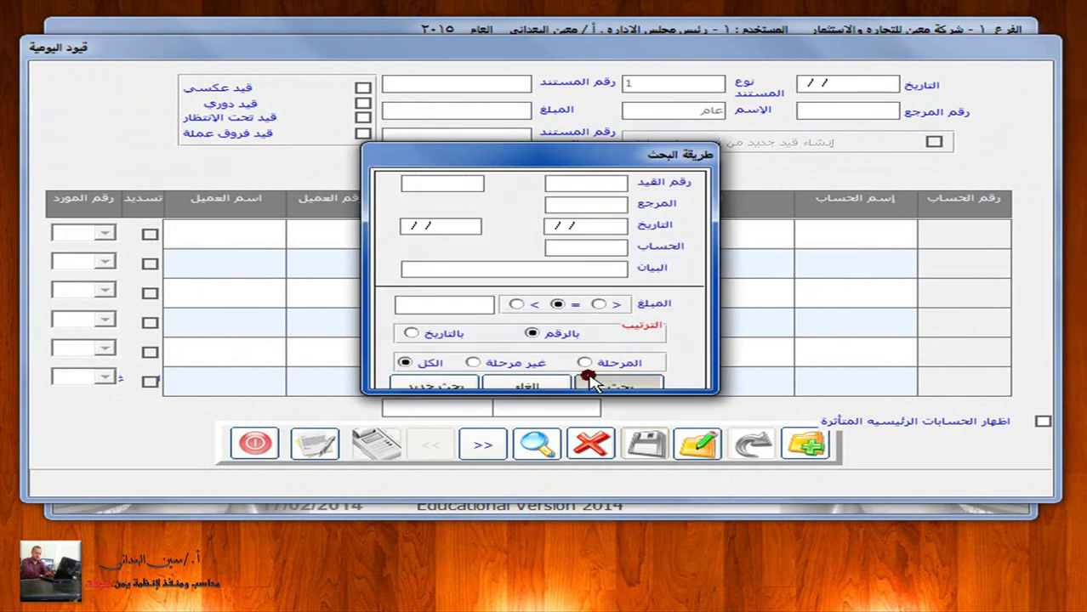
left_click(686, 293)
double_click(686, 292)
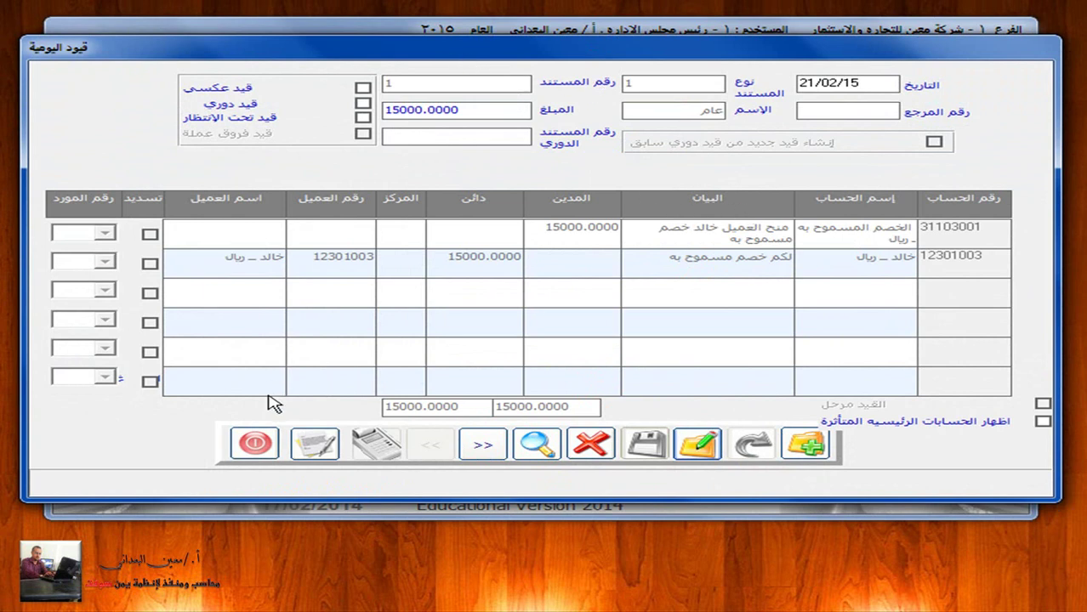
left_click(268, 444)
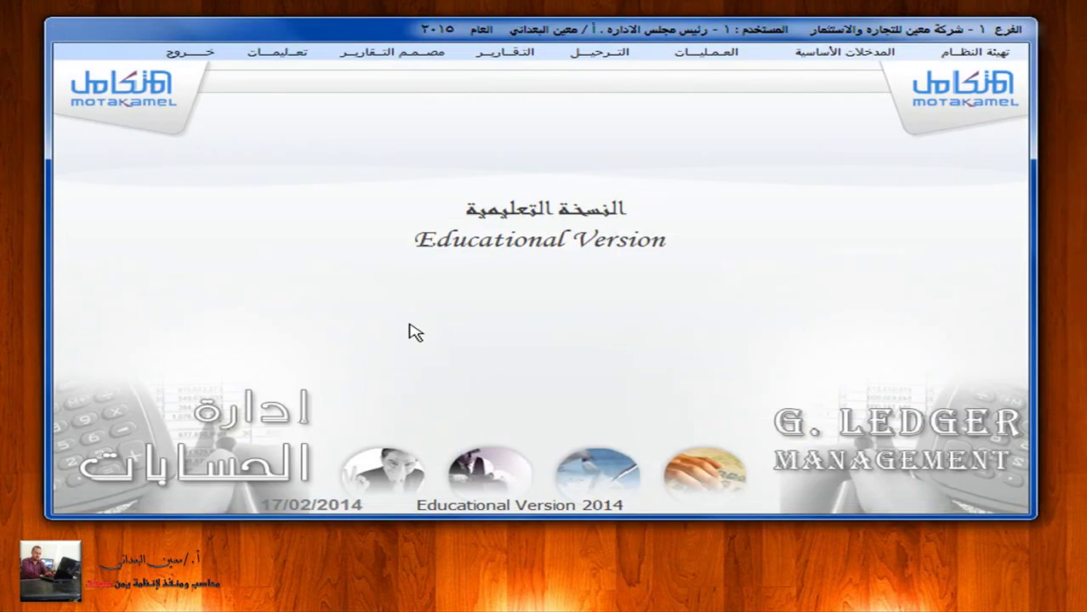
Open journal entry posting (ترحيل قيود اليومية) with the voucher type سند and mark entry 1 for posting
left_click(607, 52)
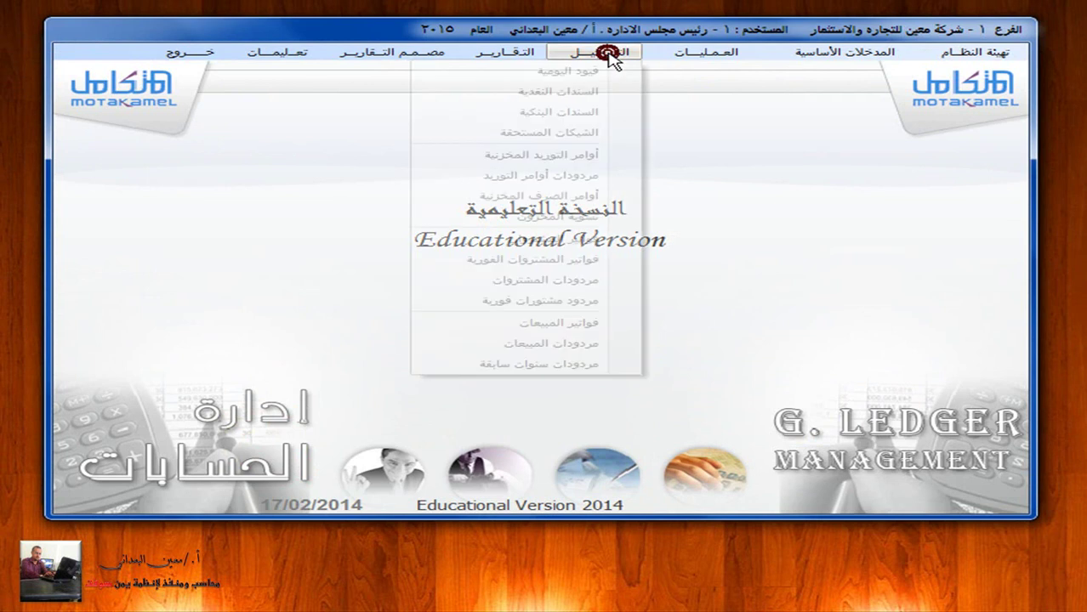
left_click(609, 72)
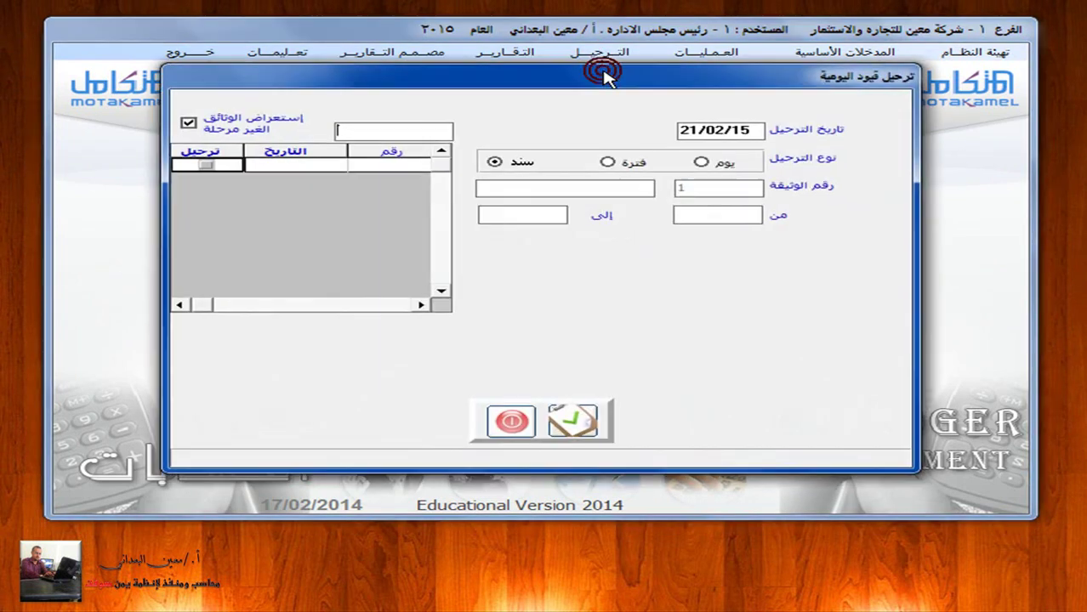
left_click(496, 164)
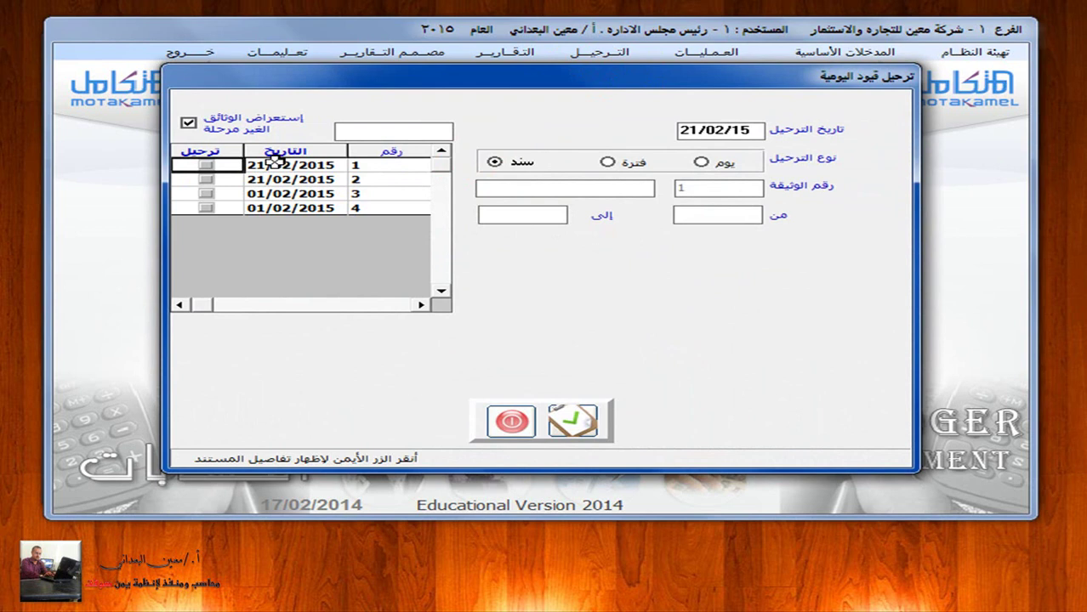
left_click(209, 166)
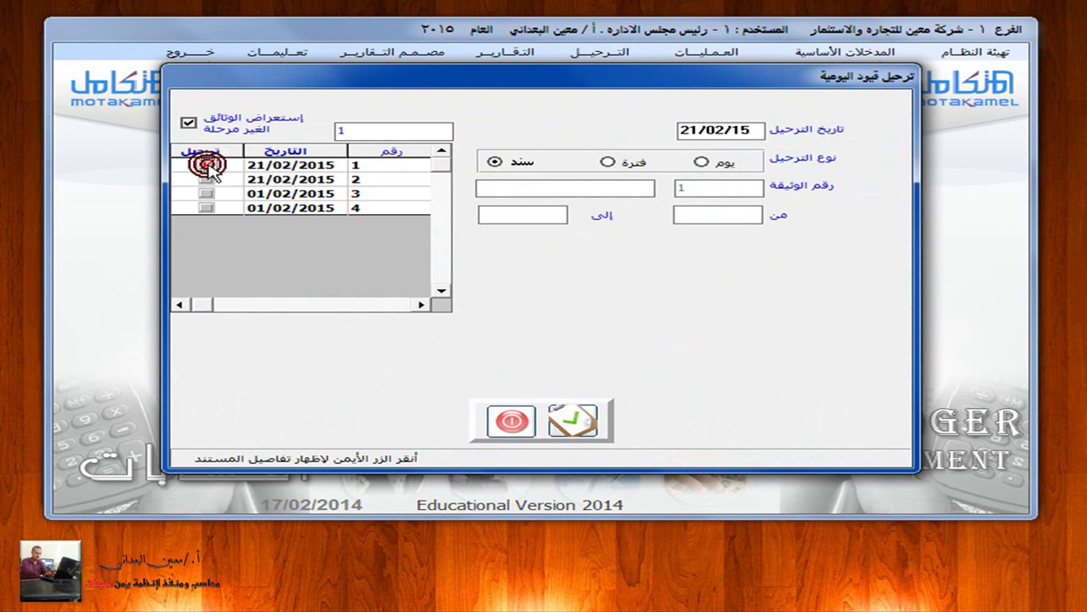
left_click(274, 170)
left_click(274, 169)
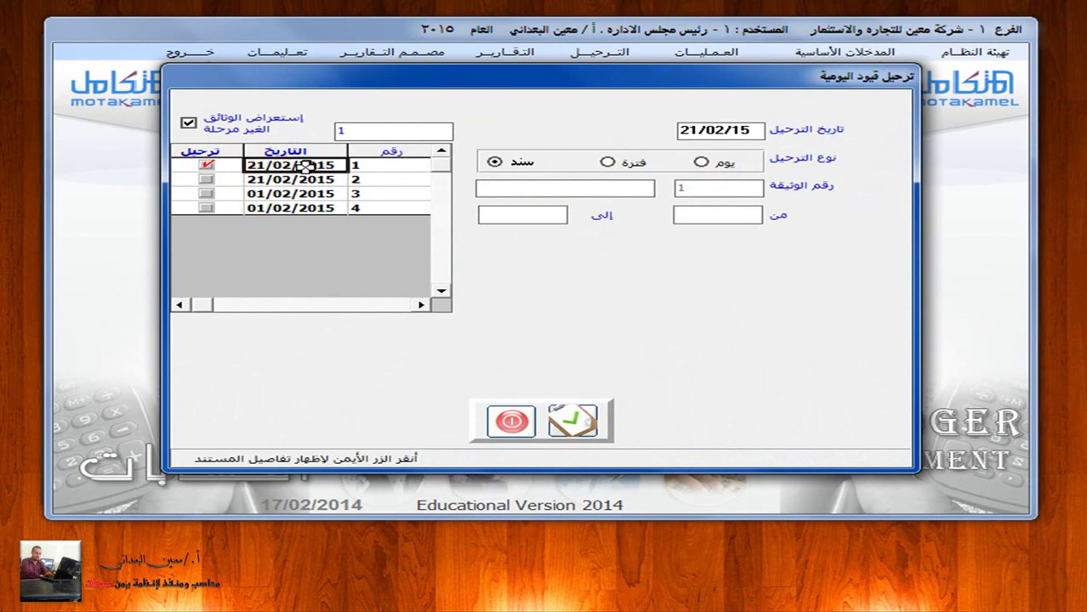
Display the line details of entry 1, post the entry and close the posting form
right_click(303, 166)
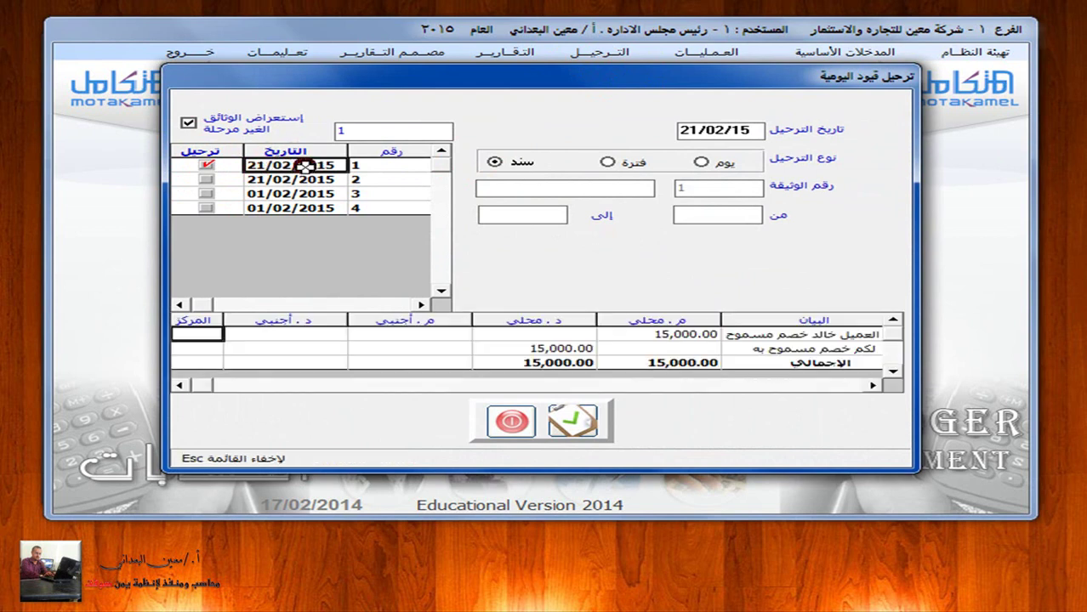
left_click(872, 385)
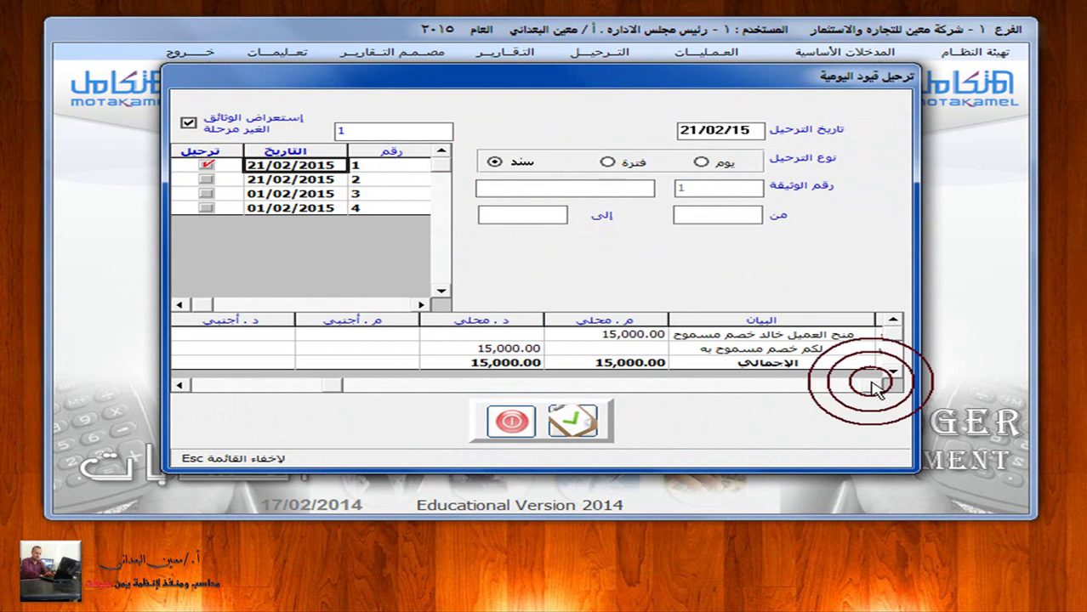
left_click(572, 423)
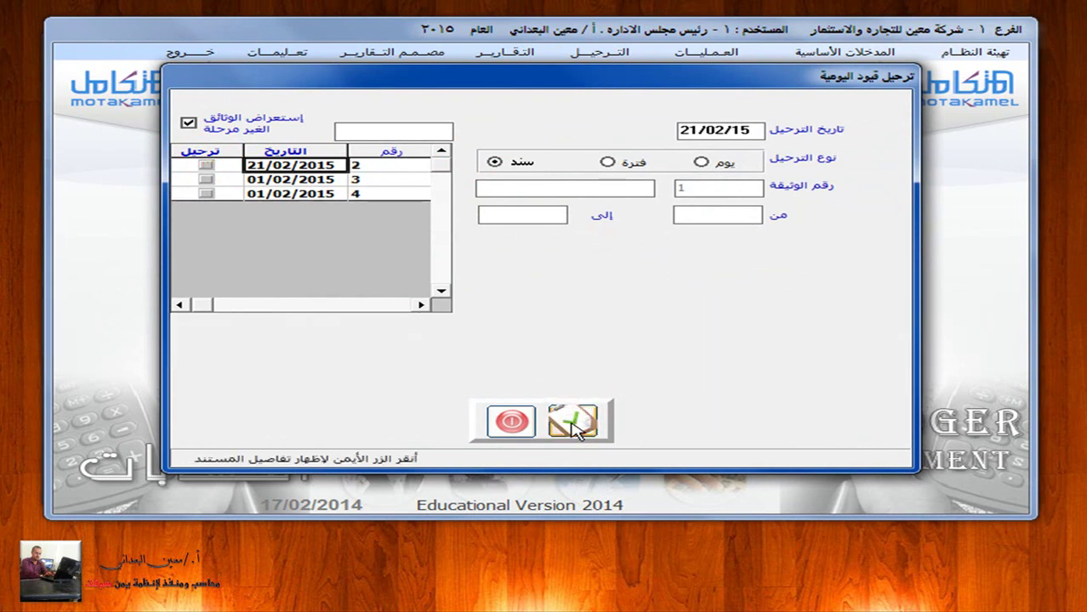
left_click(511, 423)
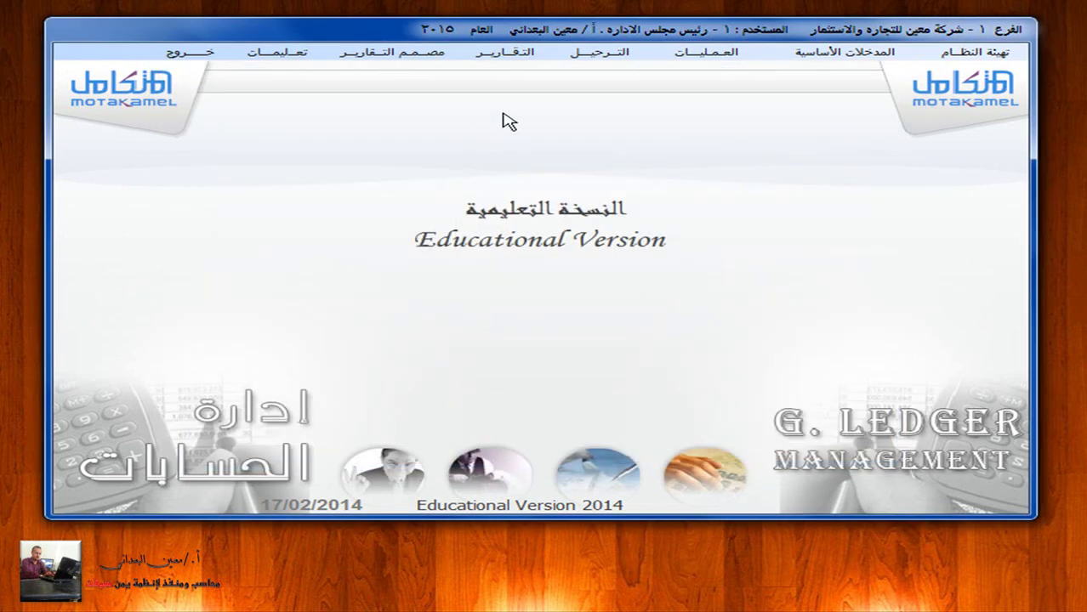
Run the sub-account statement (الحسابات الفرعية) for the customer's account again, looking it up by customer name, and close the report form
left_click(507, 58)
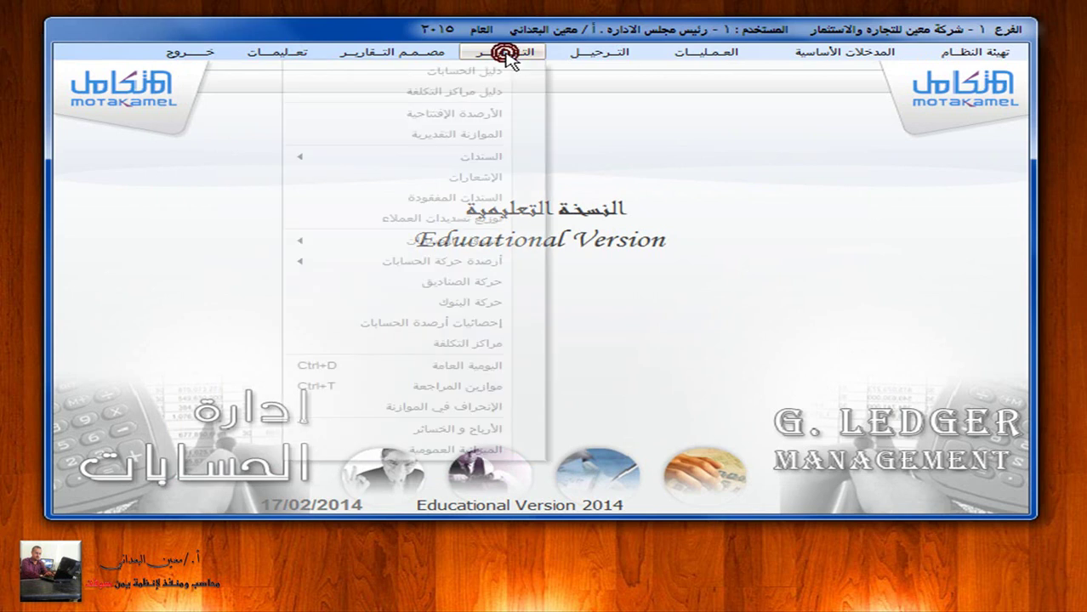
left_click(459, 241)
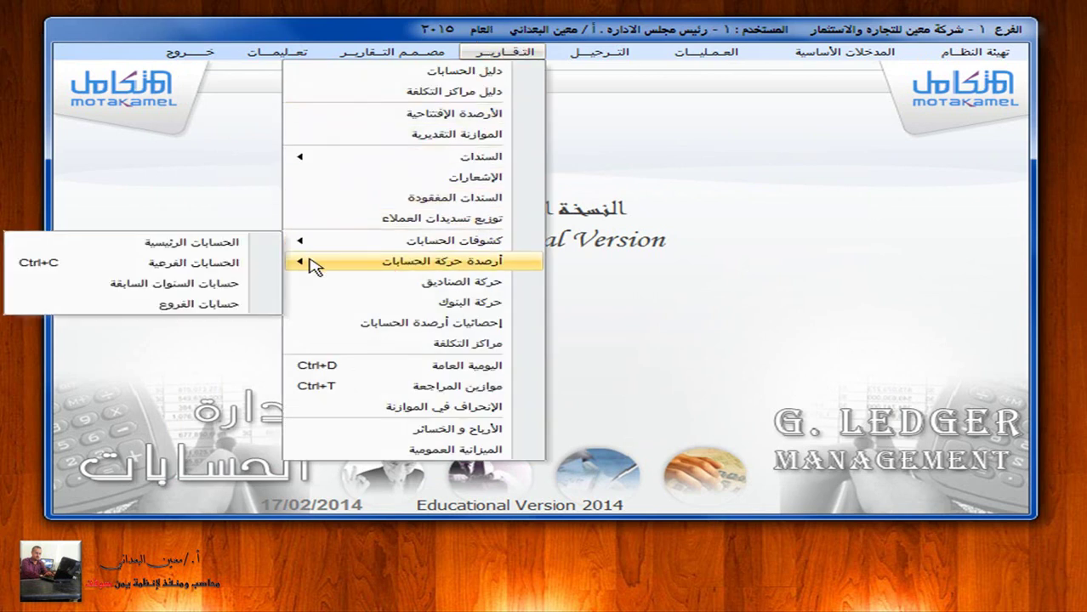
left_click(213, 261)
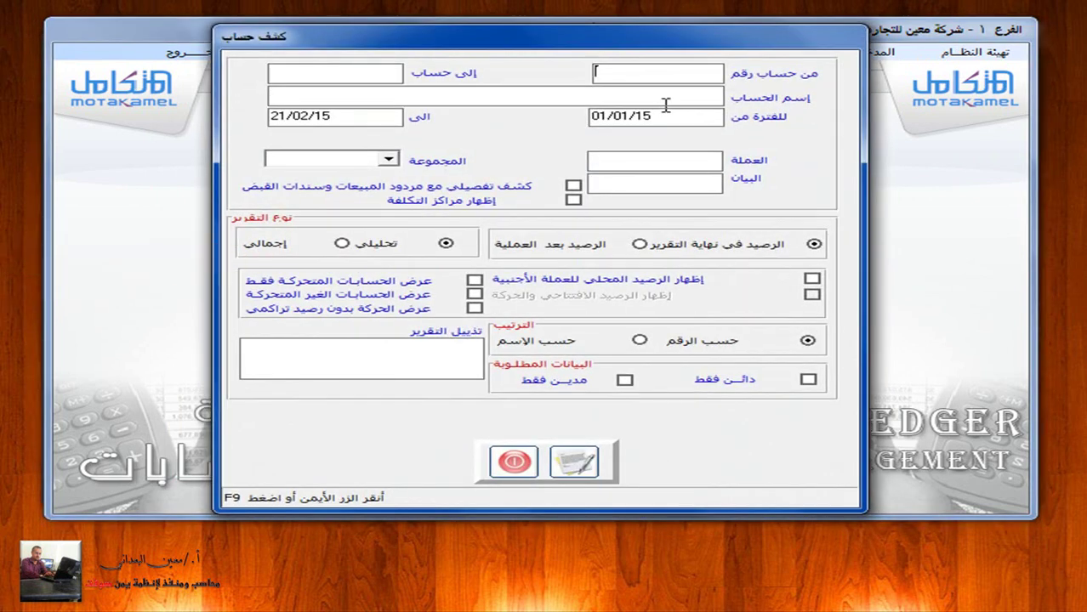
left_click(671, 97)
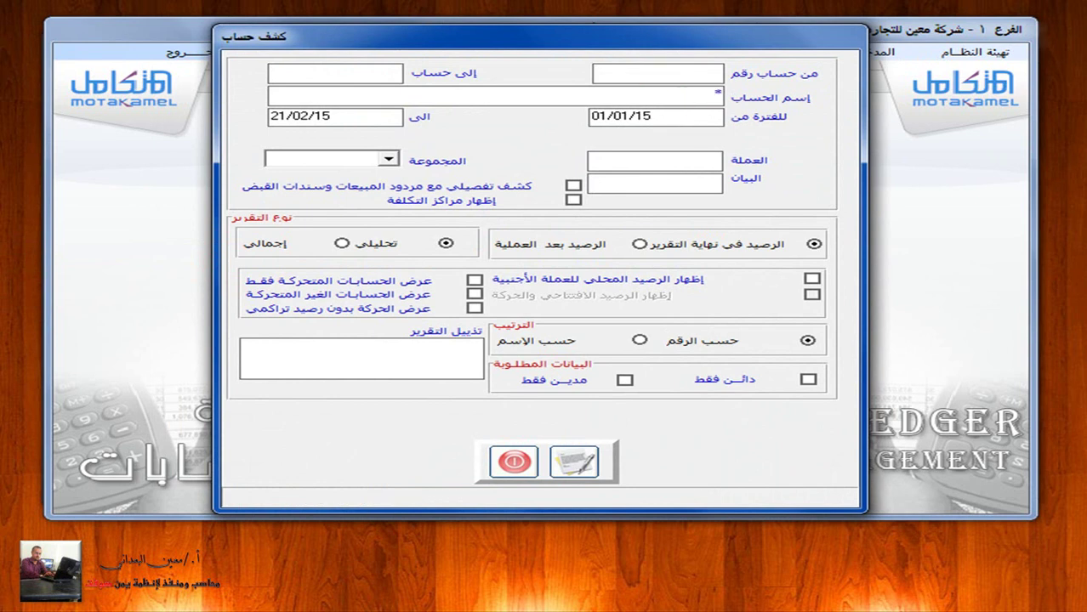
key("Return")
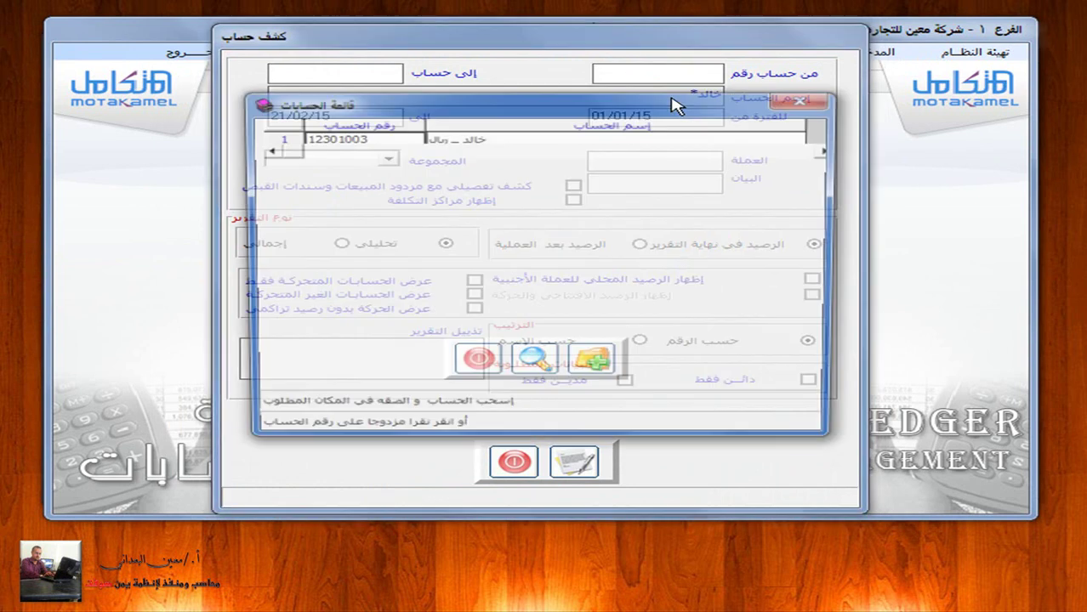
key("Return")
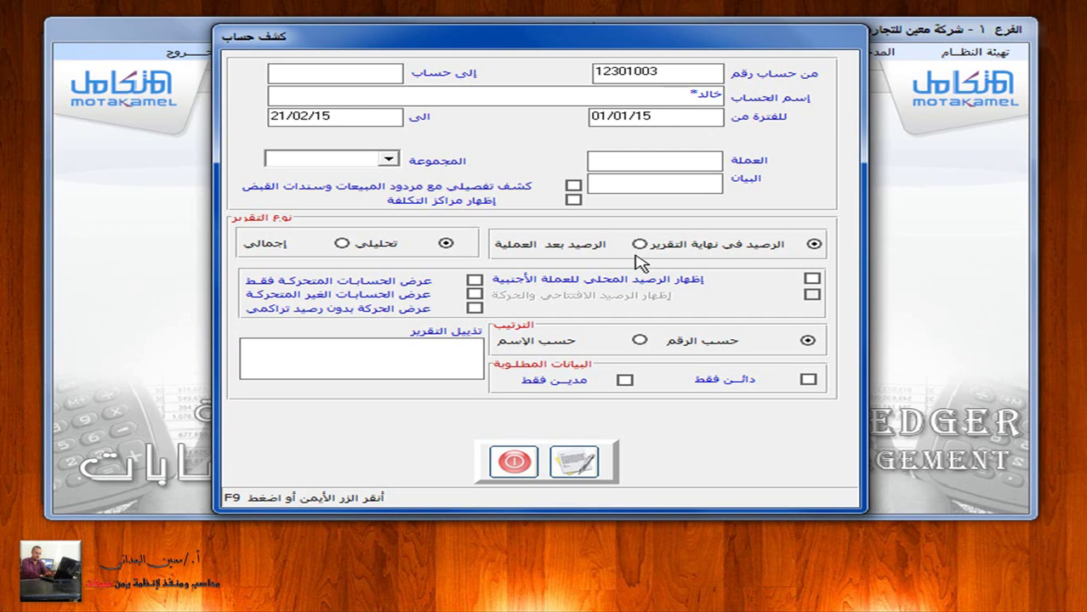
left_click(572, 454)
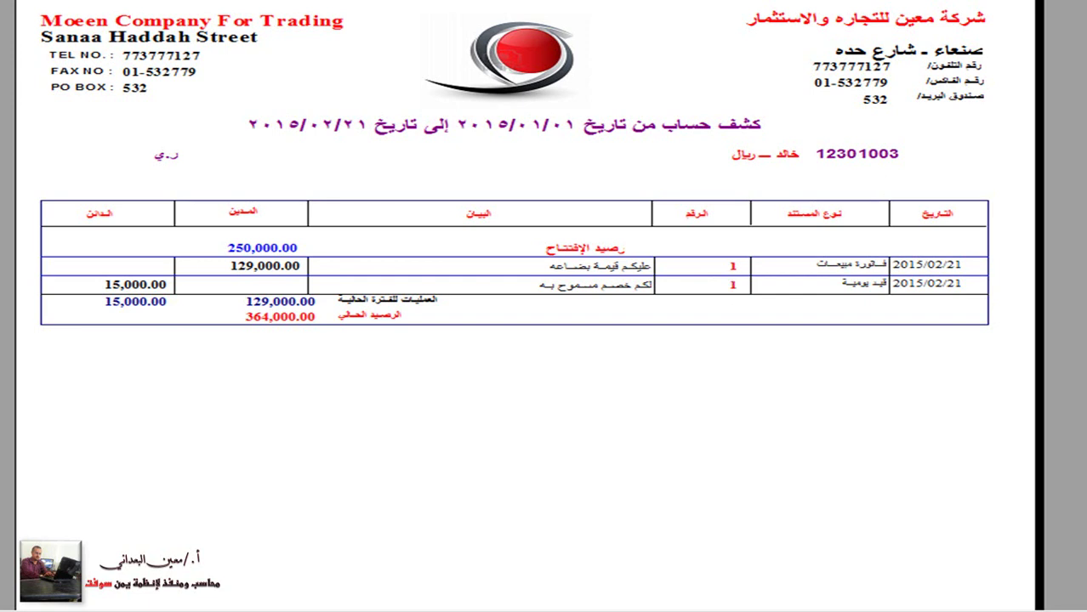
key("Escape")
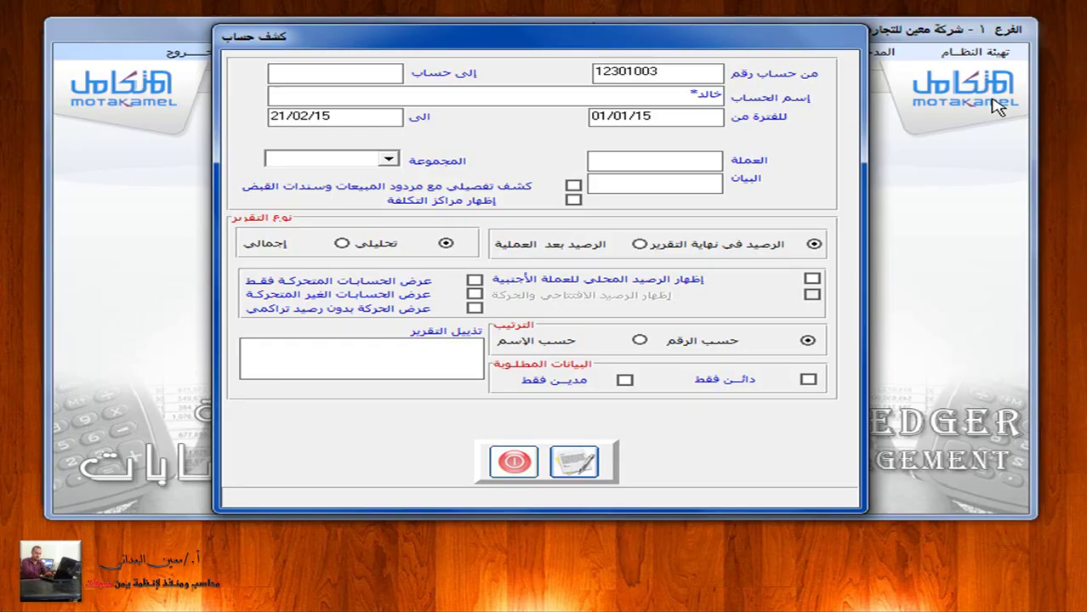
left_click(514, 458)
Search all entries in the journal entries form (قيود اليومية) and load entry 1
left_click(701, 52)
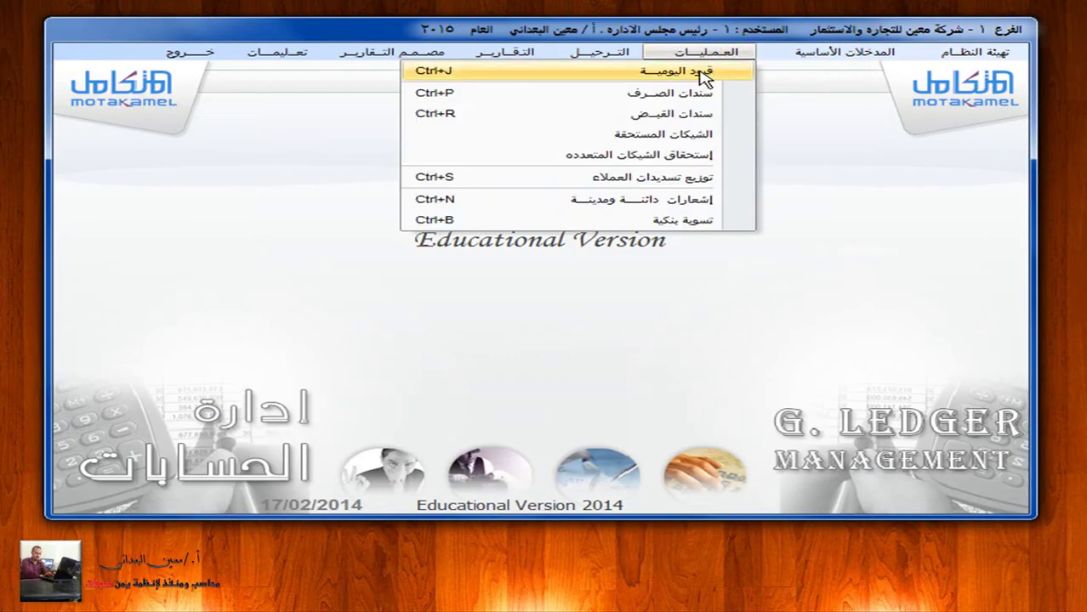
left_click(702, 73)
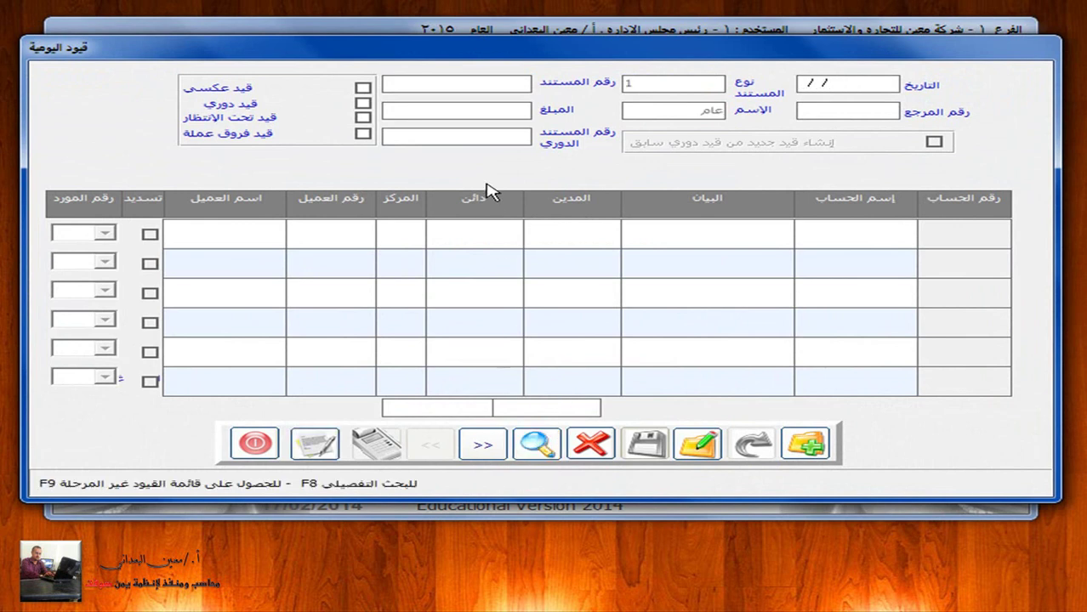
key("F8")
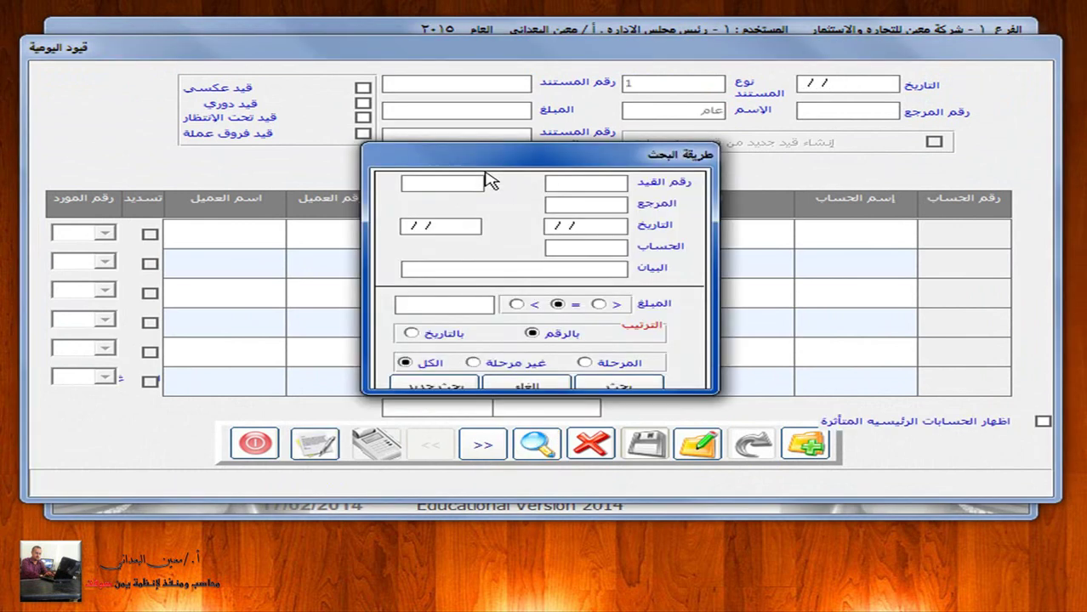
left_click(618, 385)
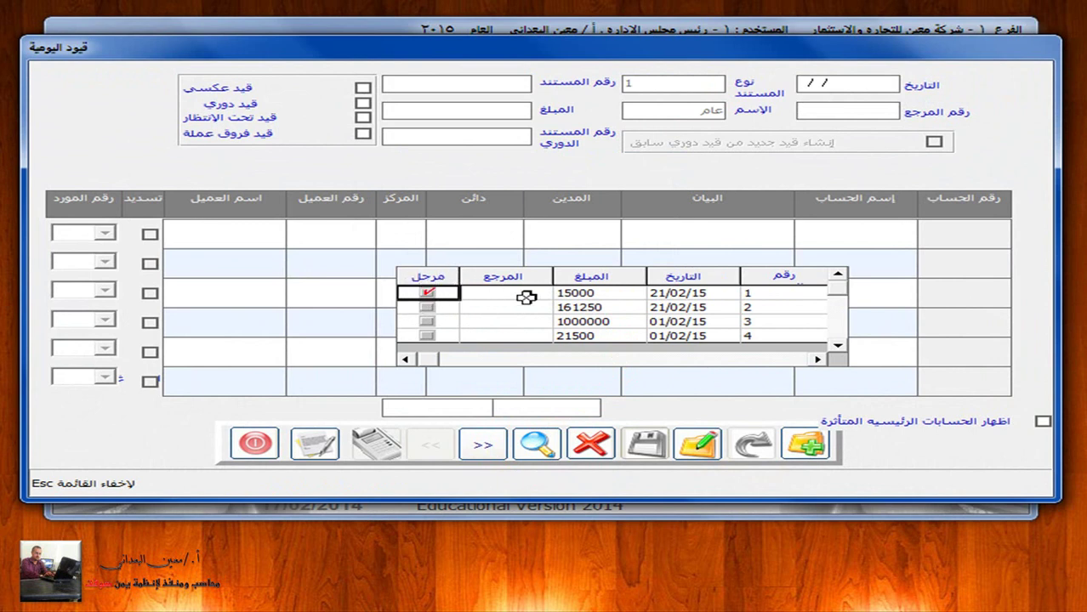
double_click(585, 292)
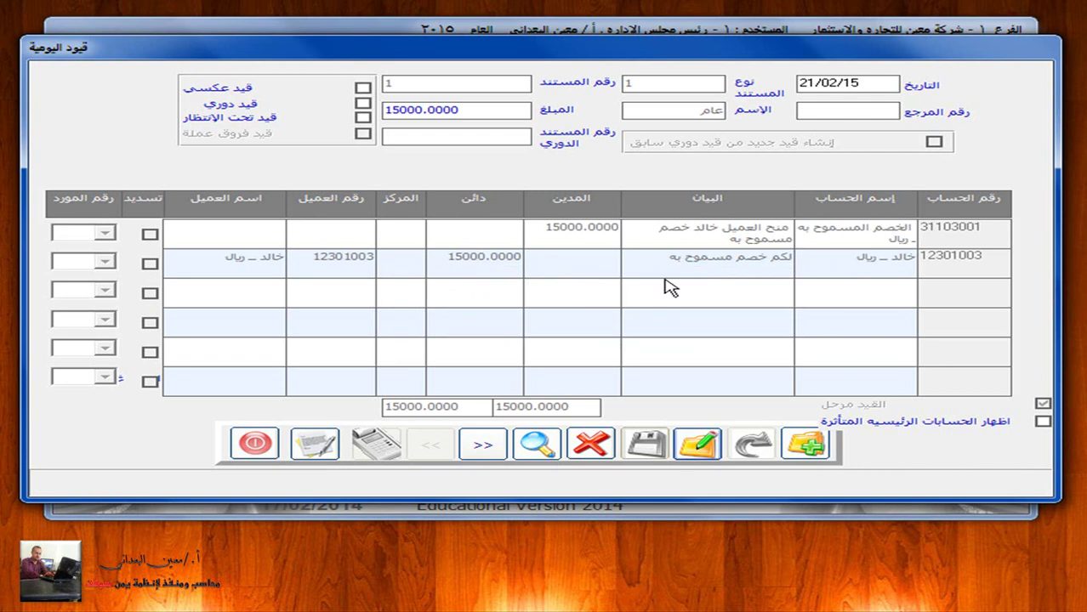
Try to edit the posted journal entry 1, dismiss the message and close the journal entries form
left_click(703, 452)
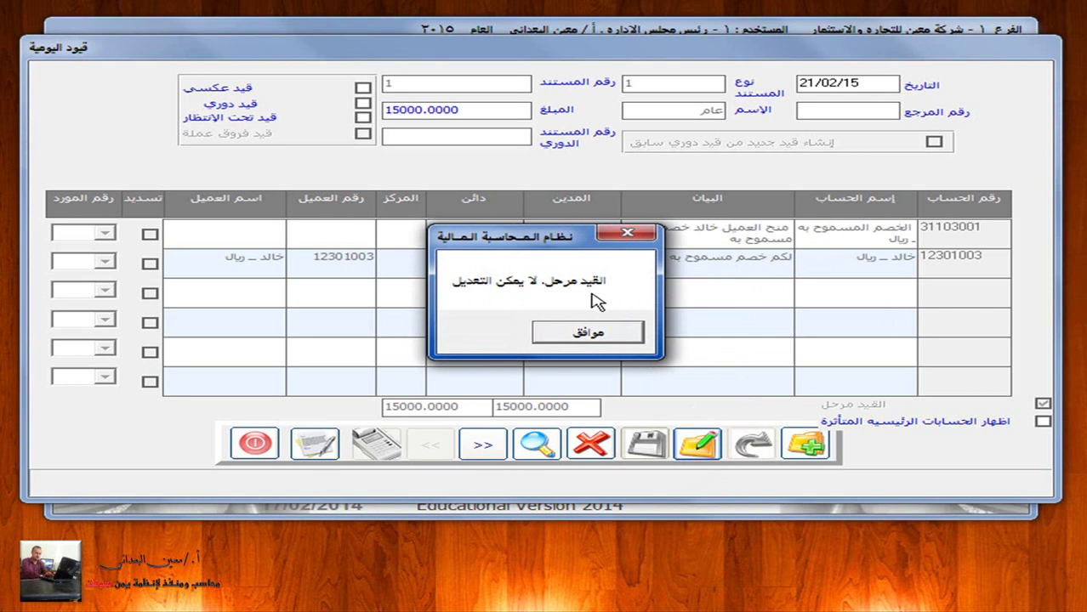
left_click_drag(584, 236, 584, 276)
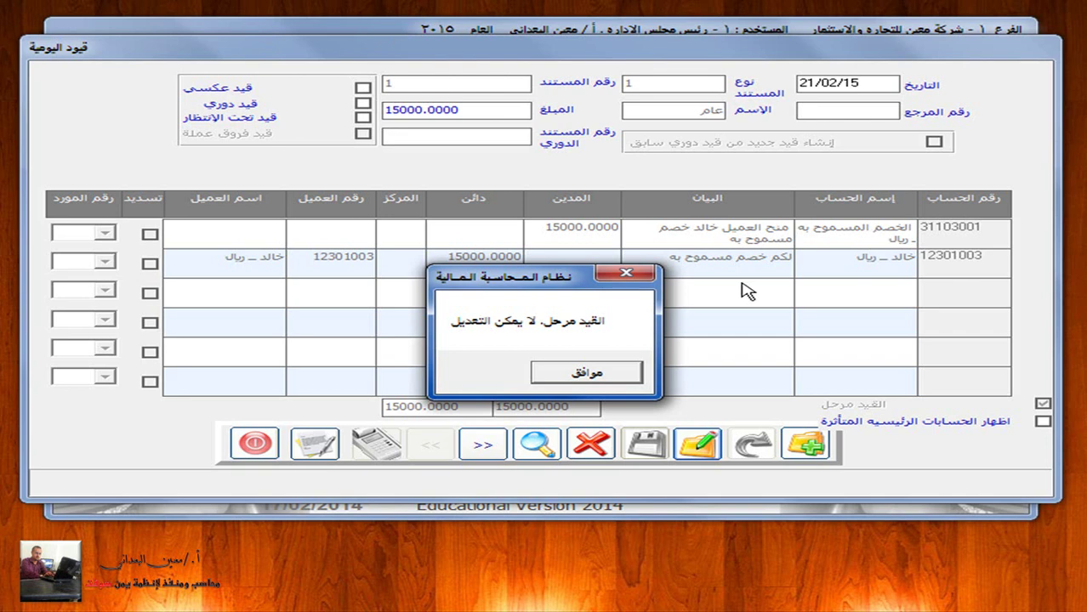
left_click(601, 372)
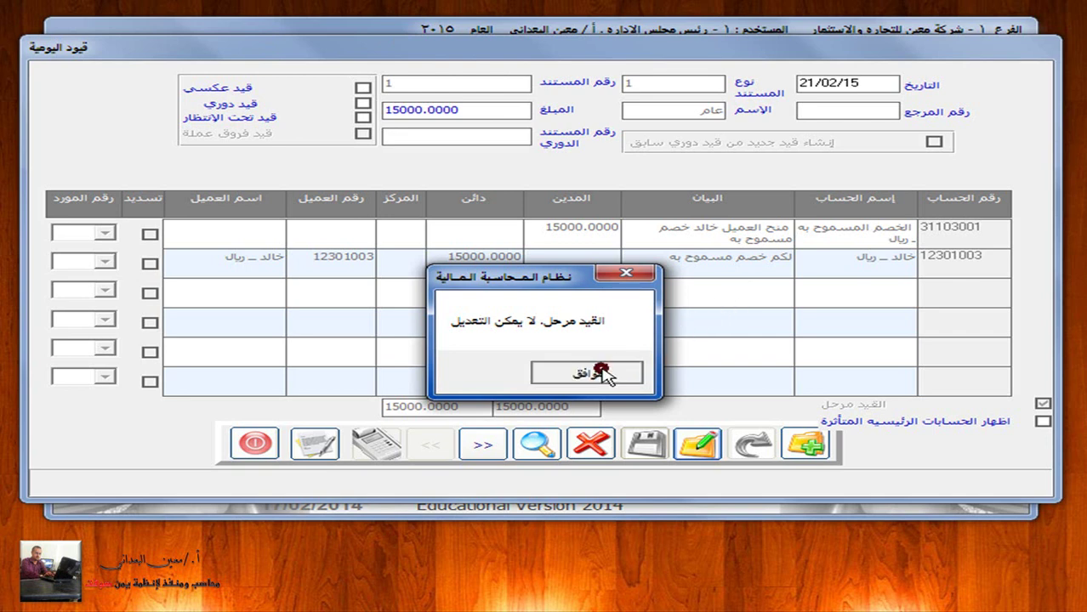
left_click(254, 446)
Switch from General Ledger to Administration and list posted journal entries for cancellation (إلغاء ترحيل القيود اليومية) with the type مستند
left_click(202, 48)
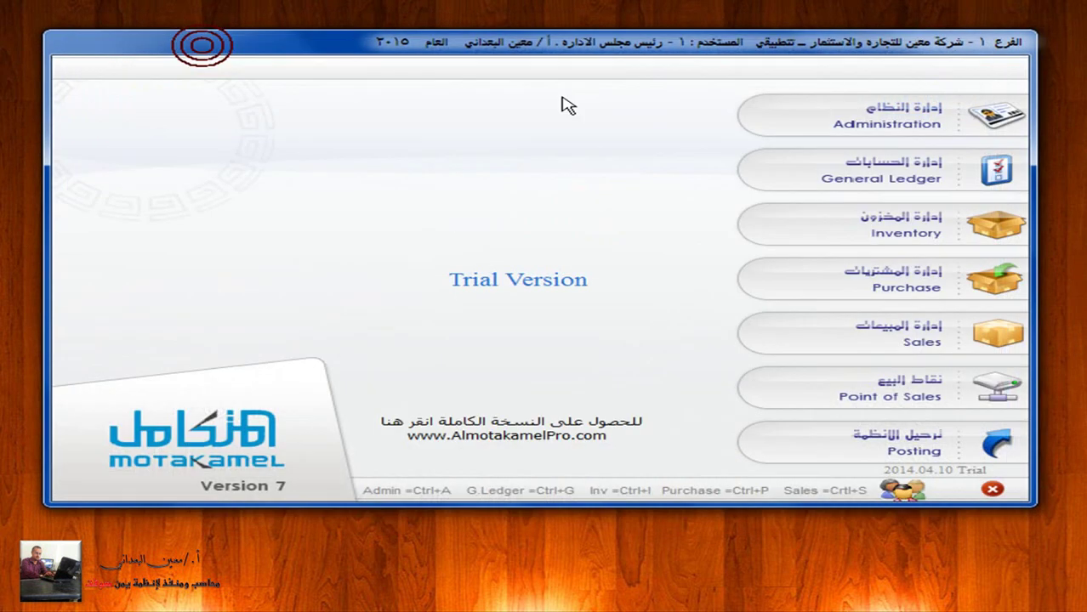
left_click(995, 109)
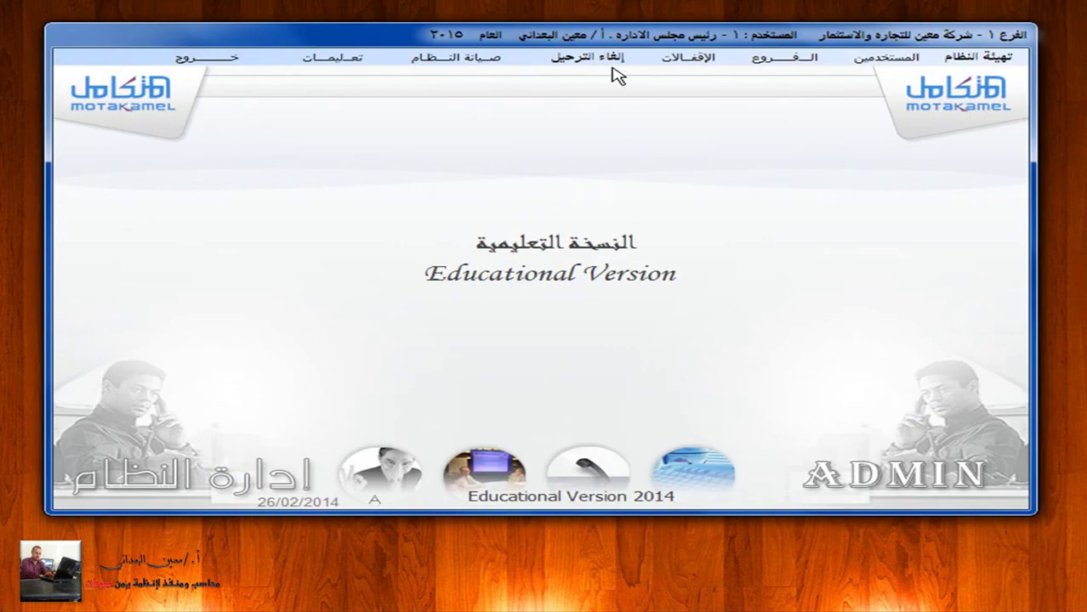
left_click(606, 58)
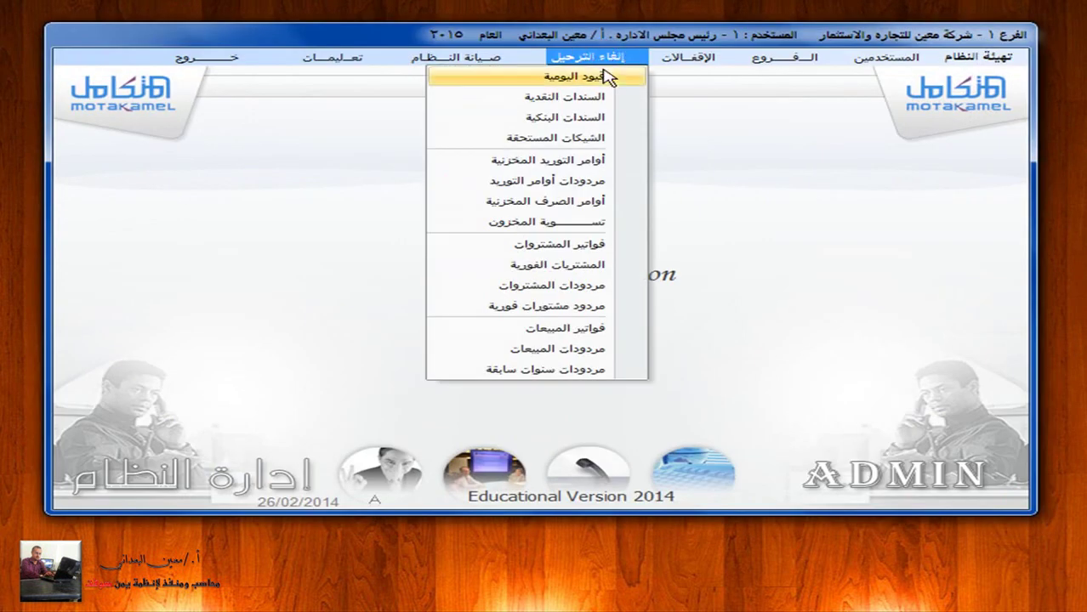
left_click(607, 78)
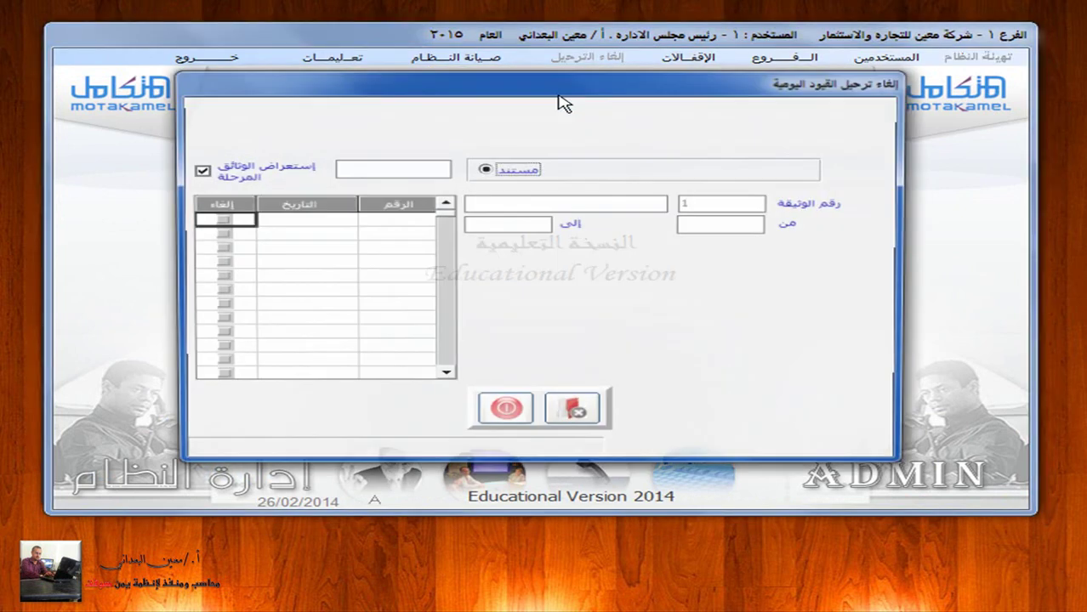
left_click(500, 169)
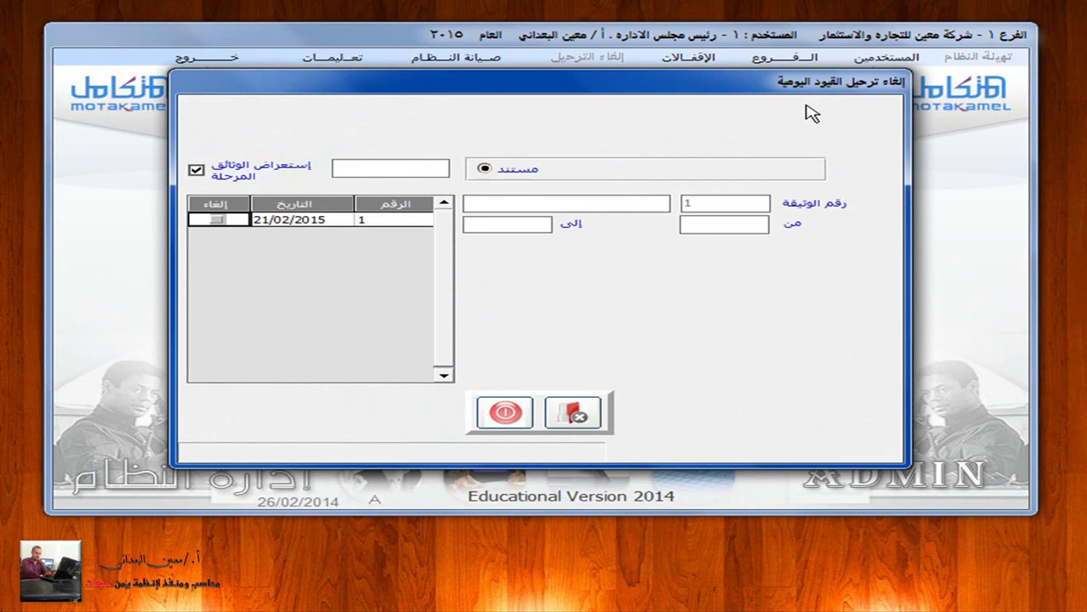
Mark entry 1 dated 21/02/2015 for cancellation, cancel its posting and close the form
left_click(217, 221)
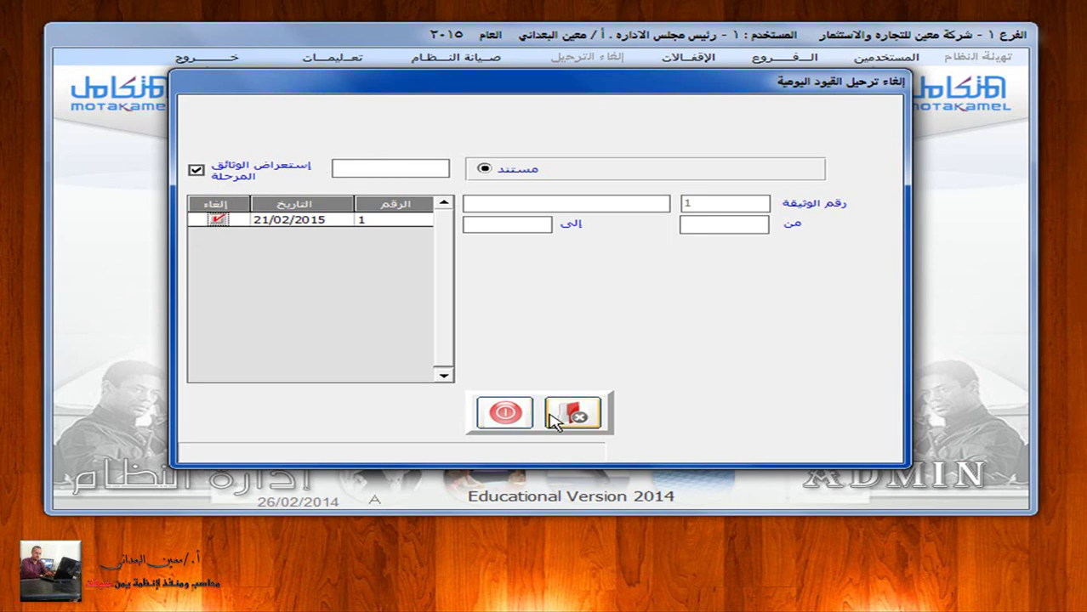
left_click(580, 414)
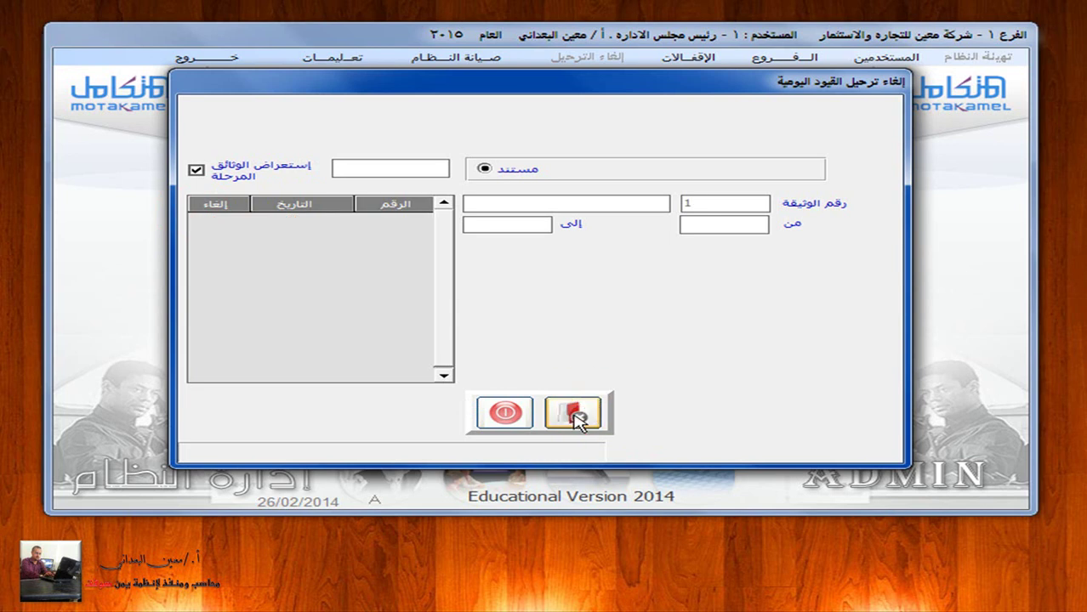
left_click(510, 414)
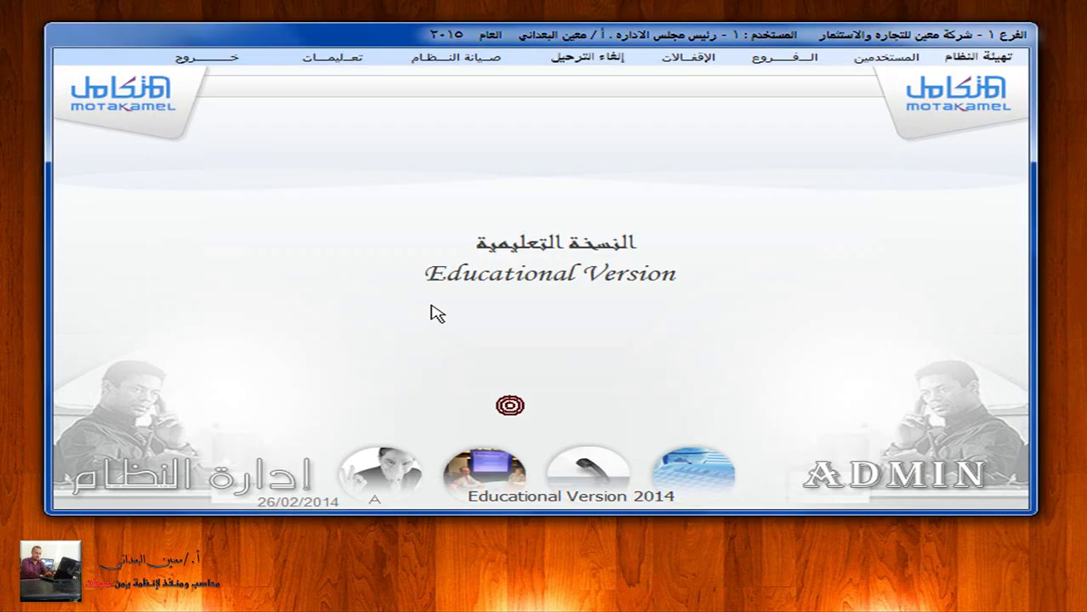
Switch from Administration back to General Ledger and load entry 1 in the journal entries form through the entry search
left_click(230, 58)
left_click(993, 169)
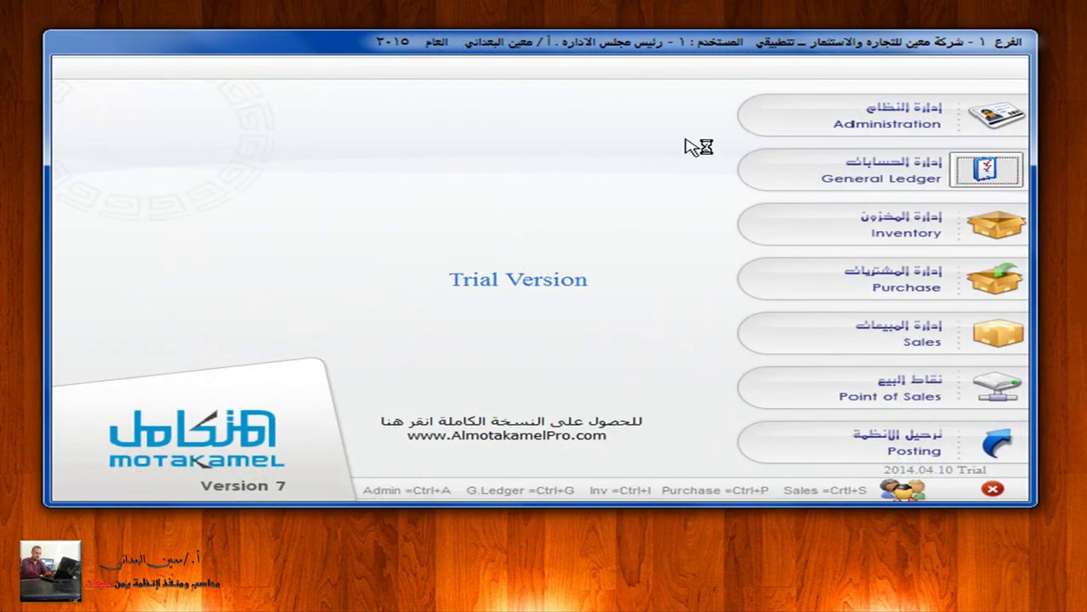
left_click(710, 53)
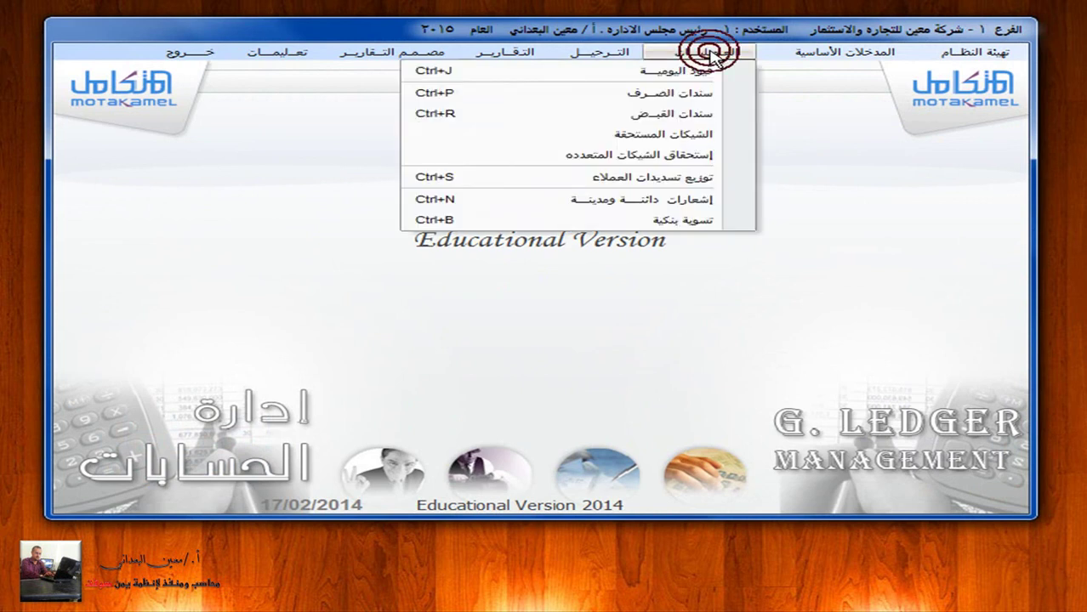
left_click(712, 70)
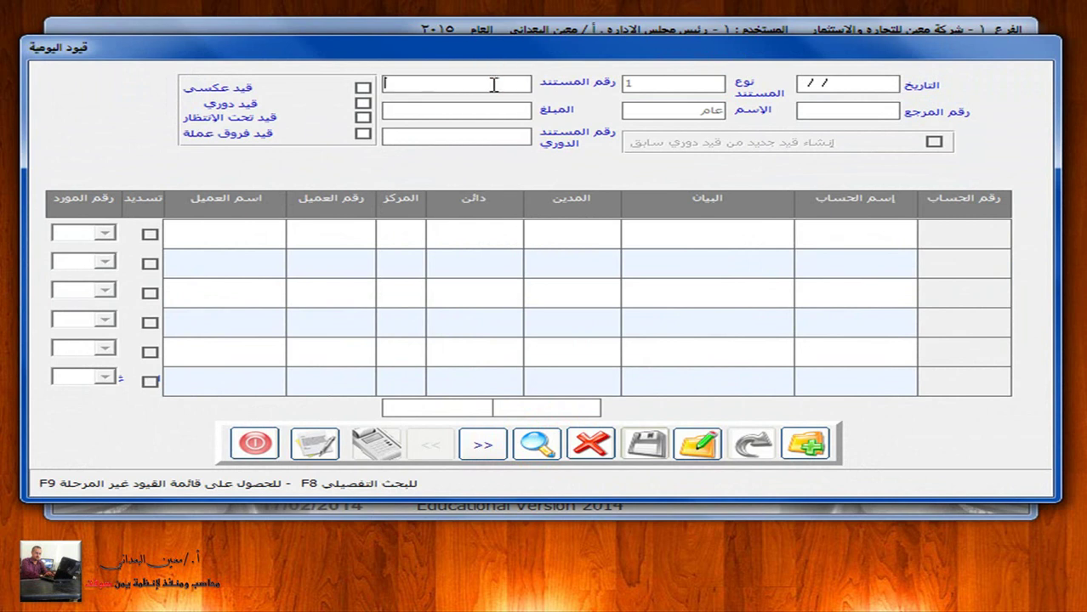
key("F8")
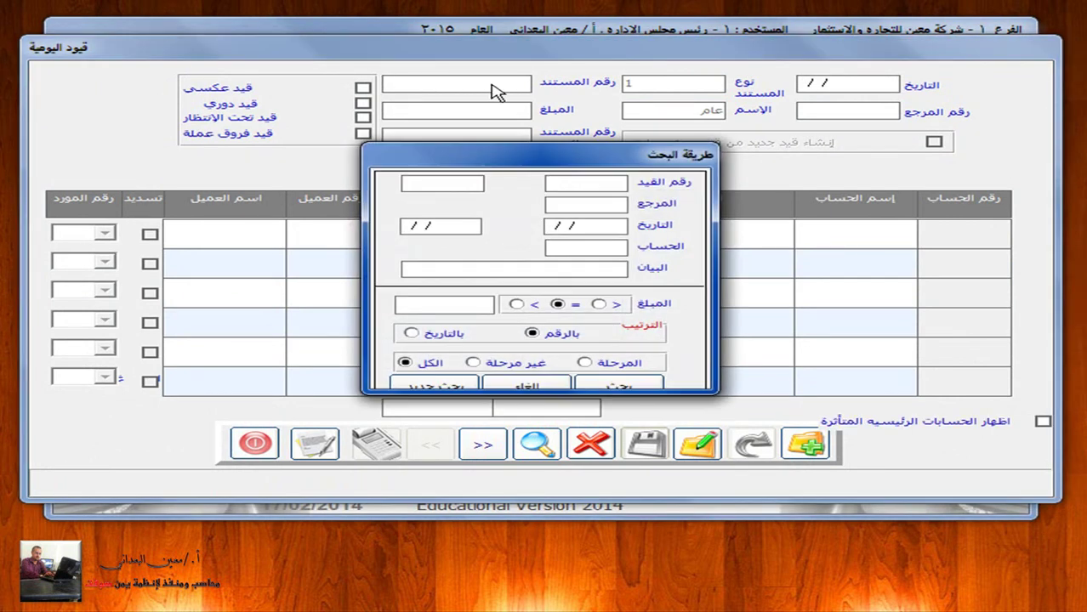
left_click(603, 381)
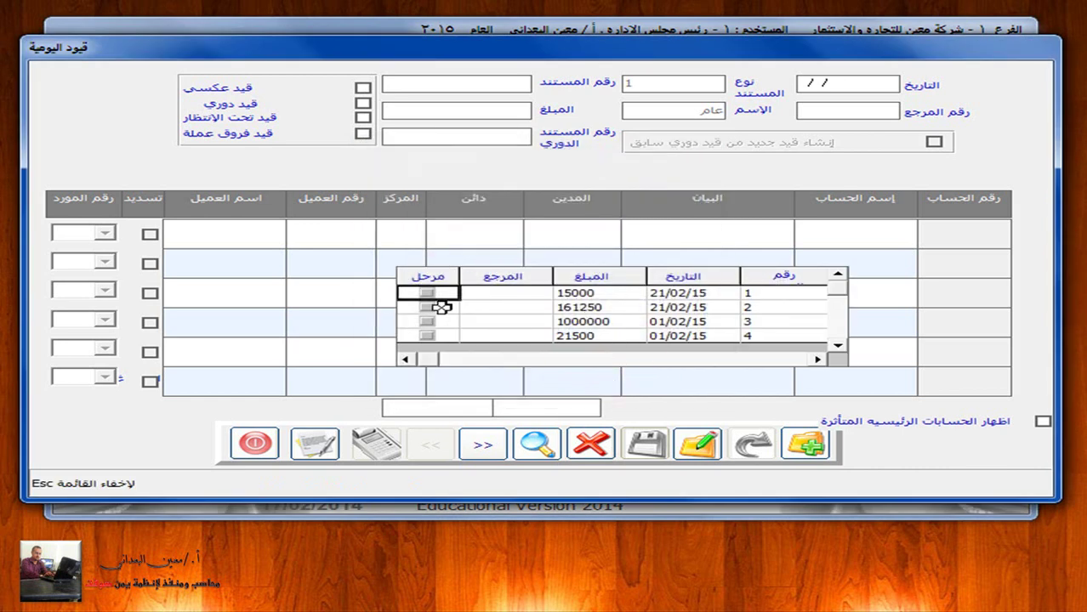
double_click(589, 293)
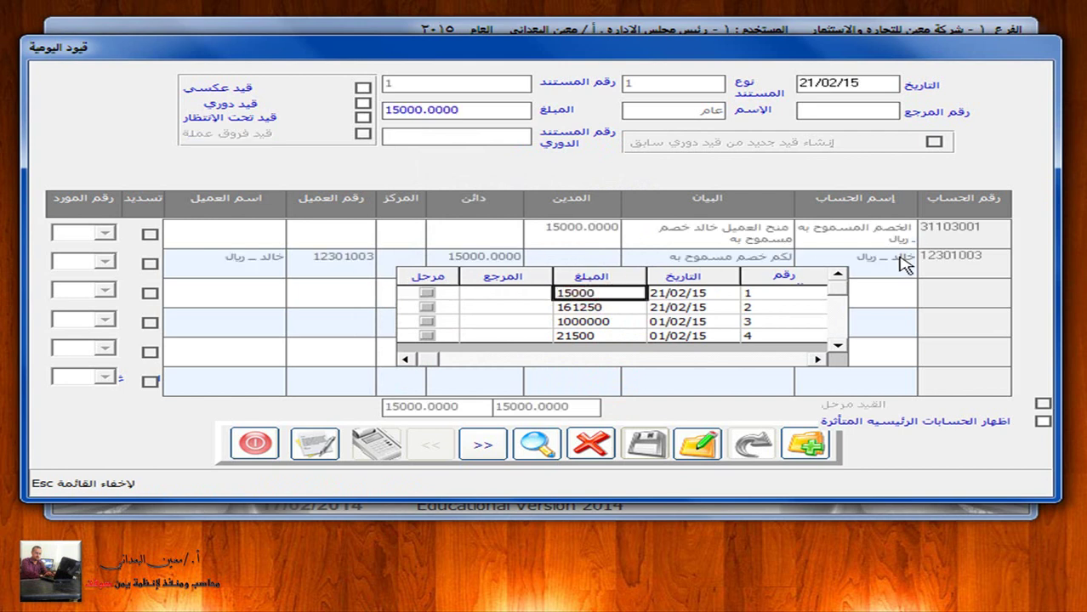
key("Escape")
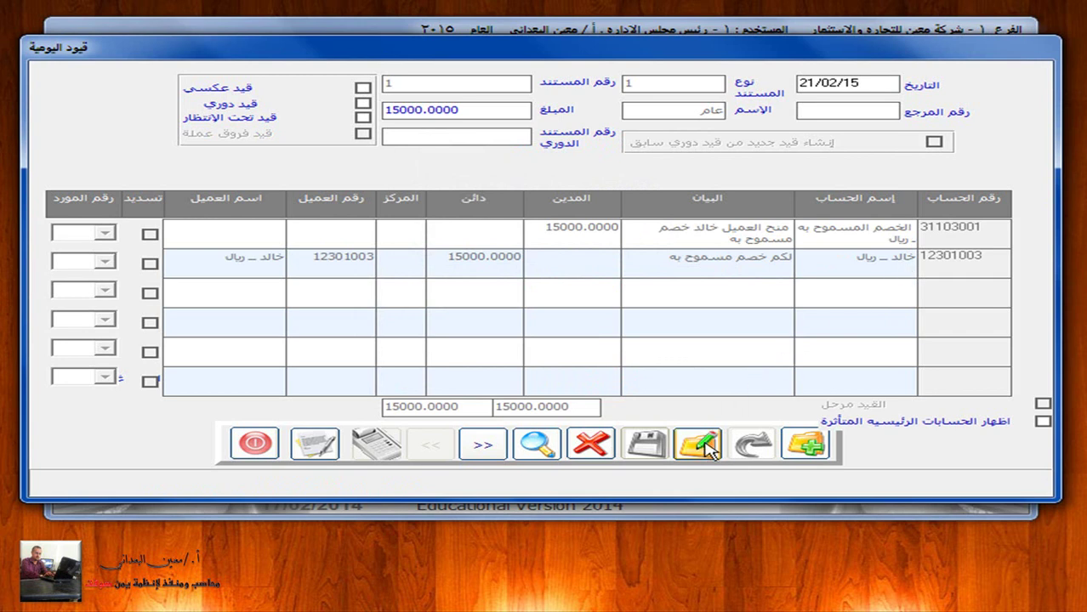
Open entry 1 for editing and set the debit amount of its allowed-discount line (الخصم المسموح به) to 20000
left_click(699, 440)
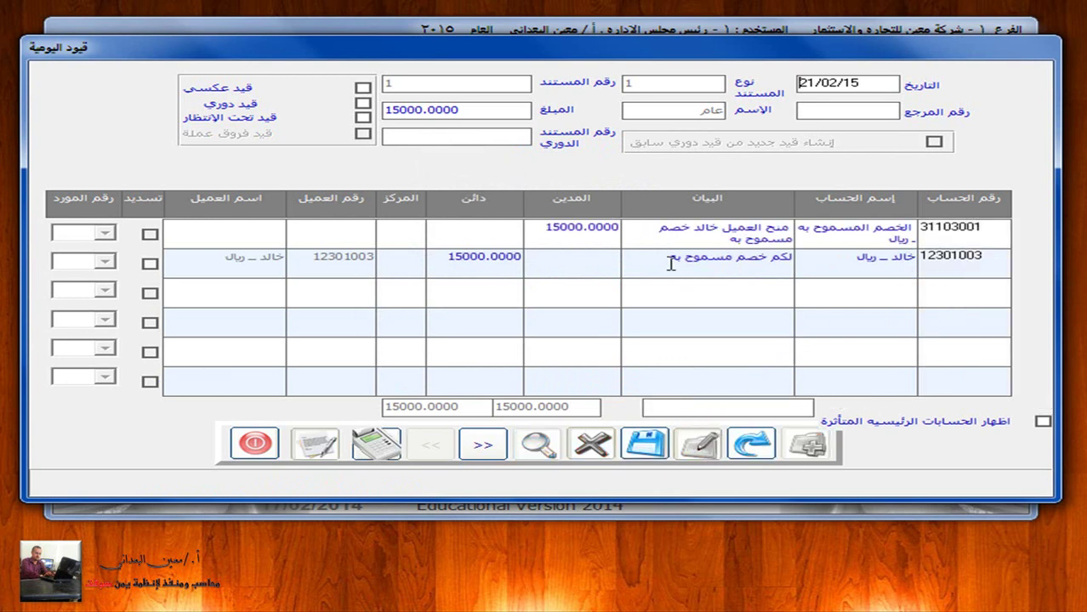
left_click(569, 234)
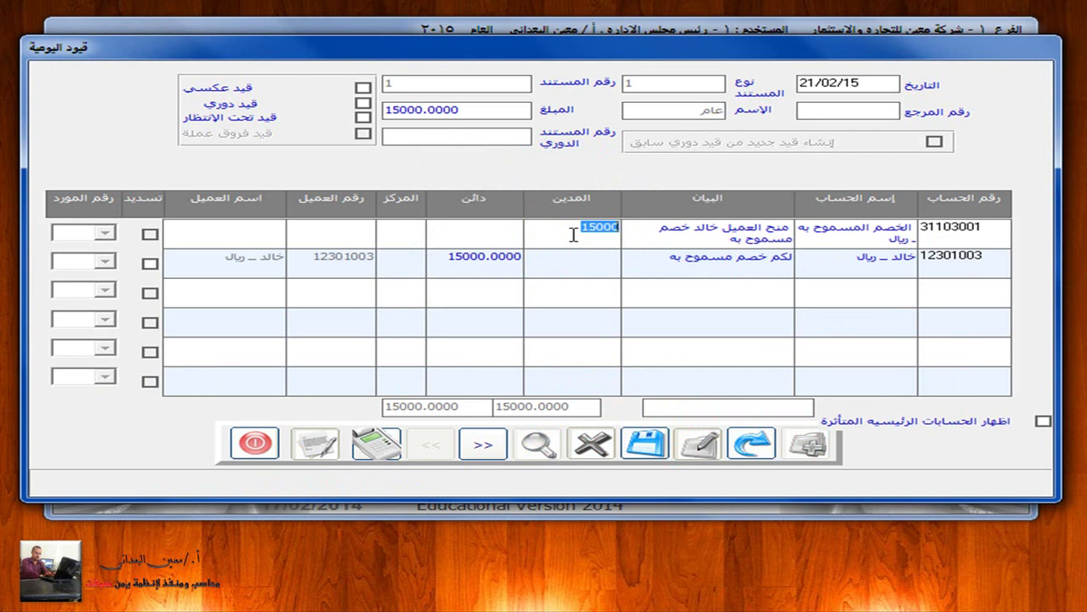
left_click(680, 236)
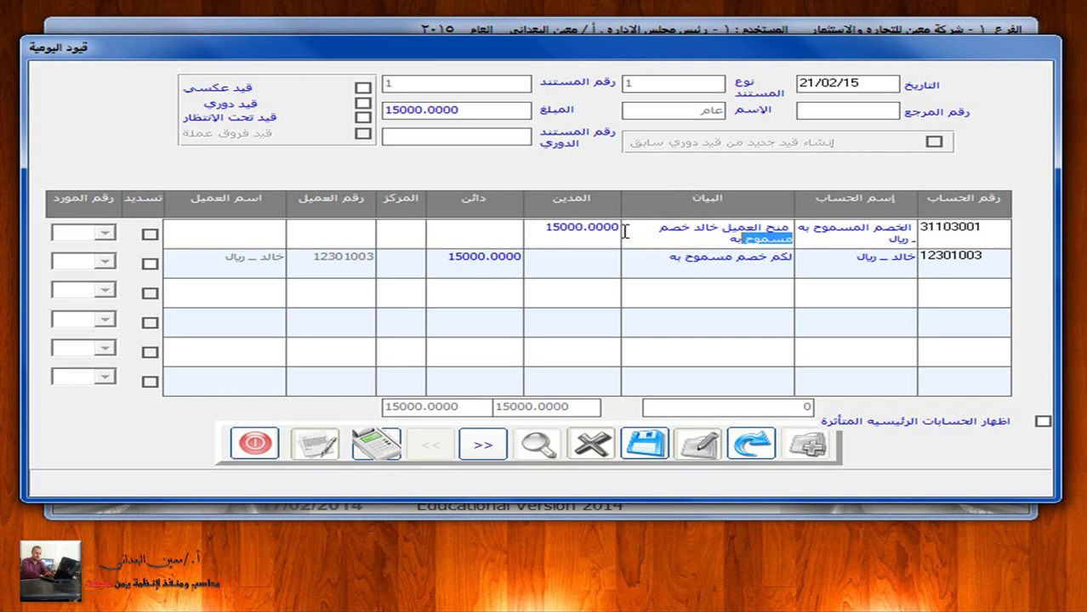
left_click(558, 228)
key("BackSpace")
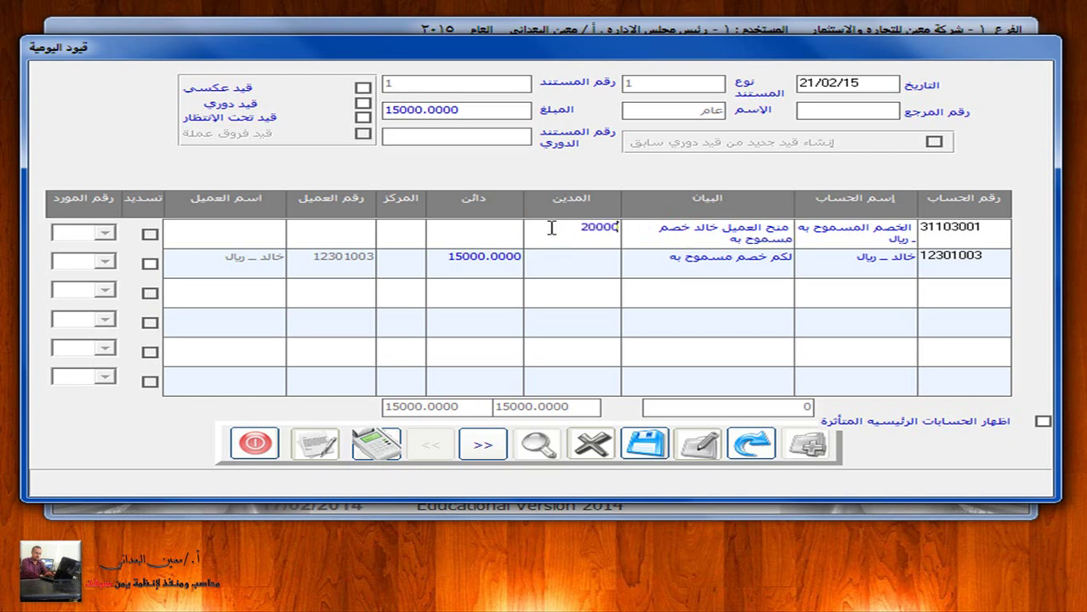
Set the customer line's credit amount and entry 1's total amount (المبلغ) to 20000, save the entry and close the form
left_click(500, 264)
key("BackSpace")
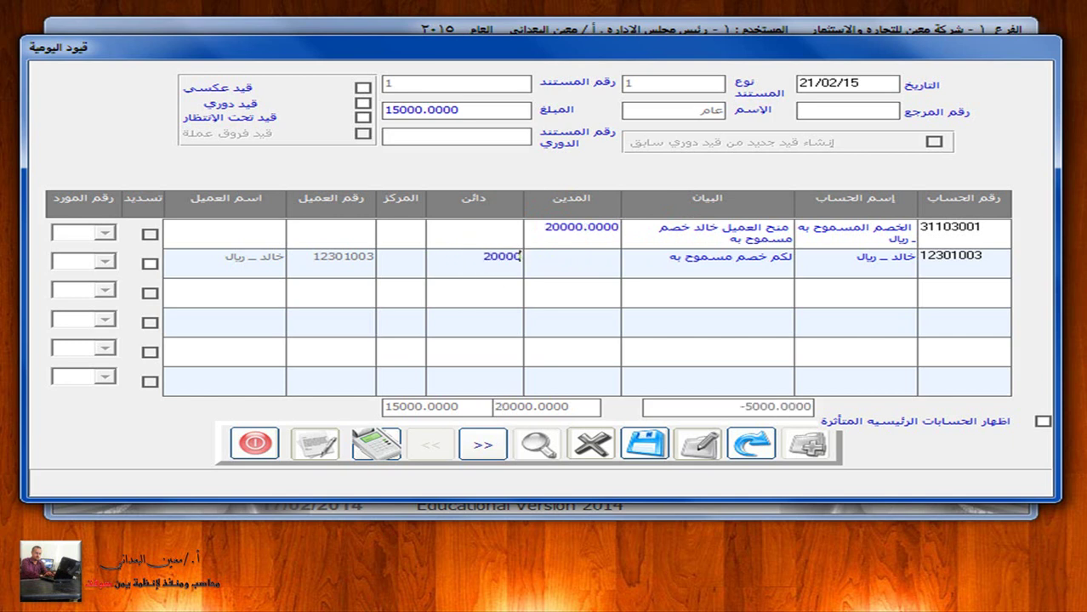
type("20000")
left_click(497, 111)
key("BackSpace")
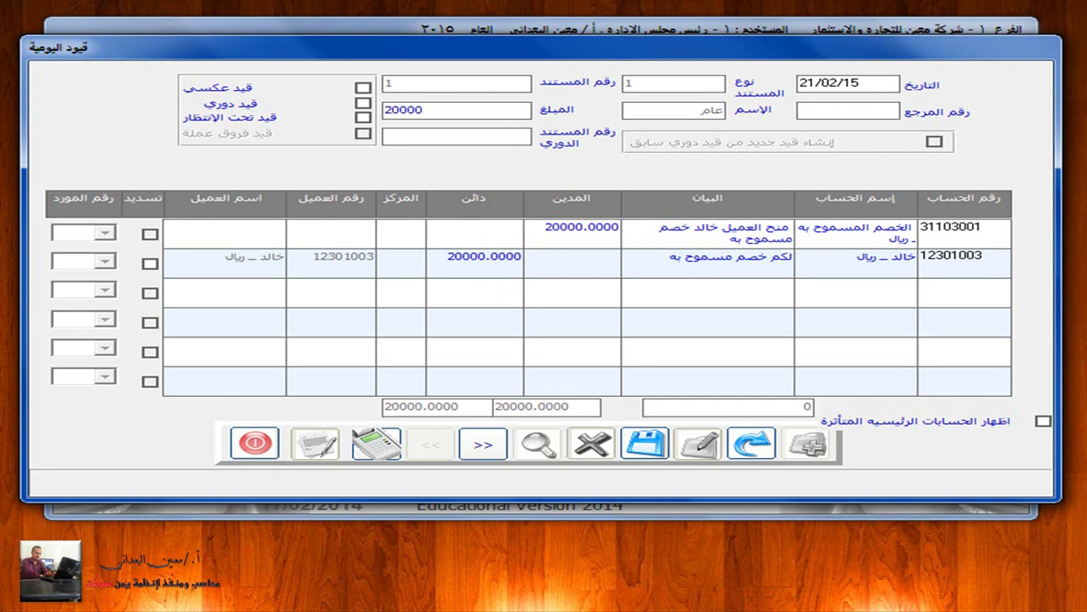
left_click(641, 441)
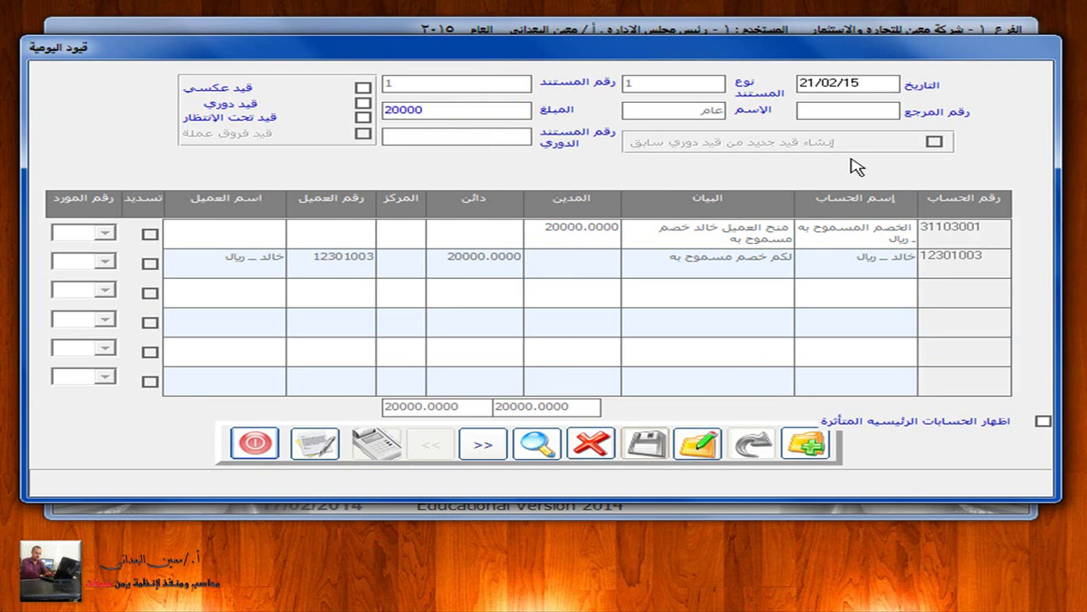
left_click(254, 447)
Post journal entry 1 dated 21/02/2015 with the posting type سند and close the posting form
left_click(597, 52)
left_click(598, 66)
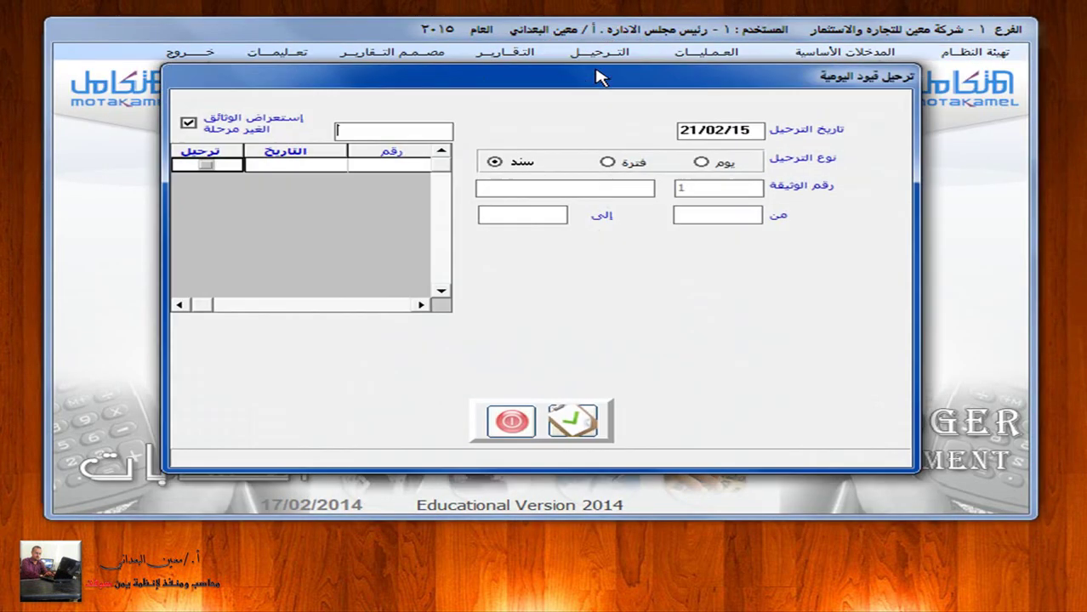
left_click(520, 162)
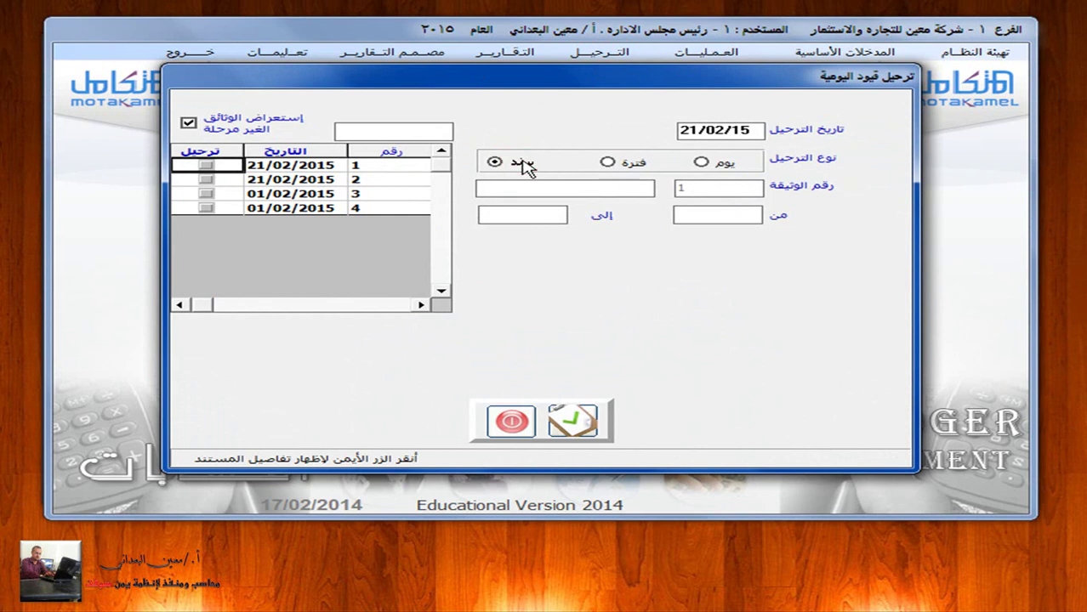
left_click(206, 165)
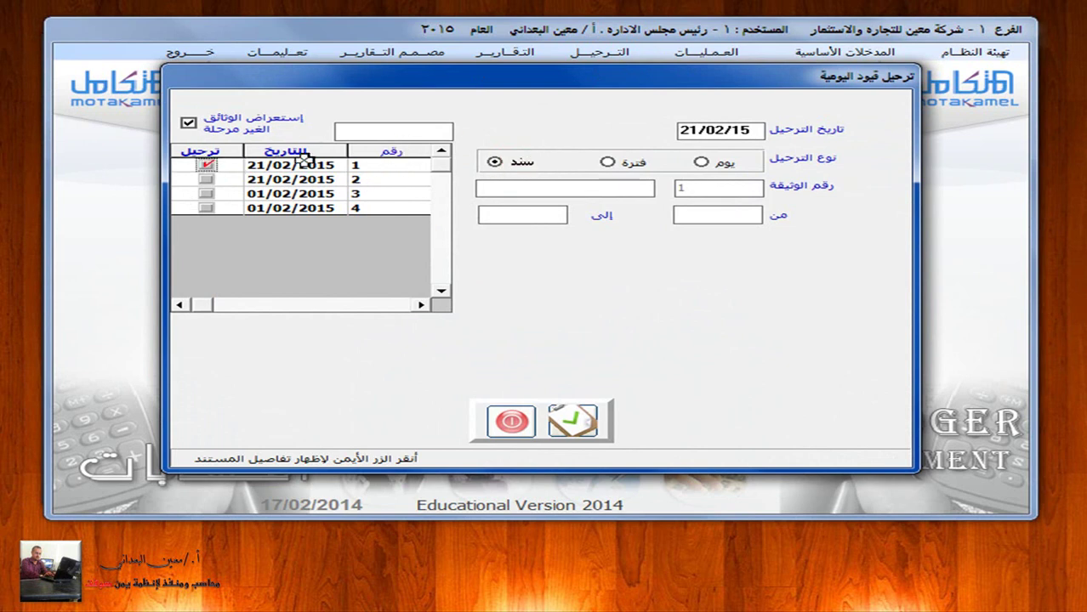
left_click(573, 426)
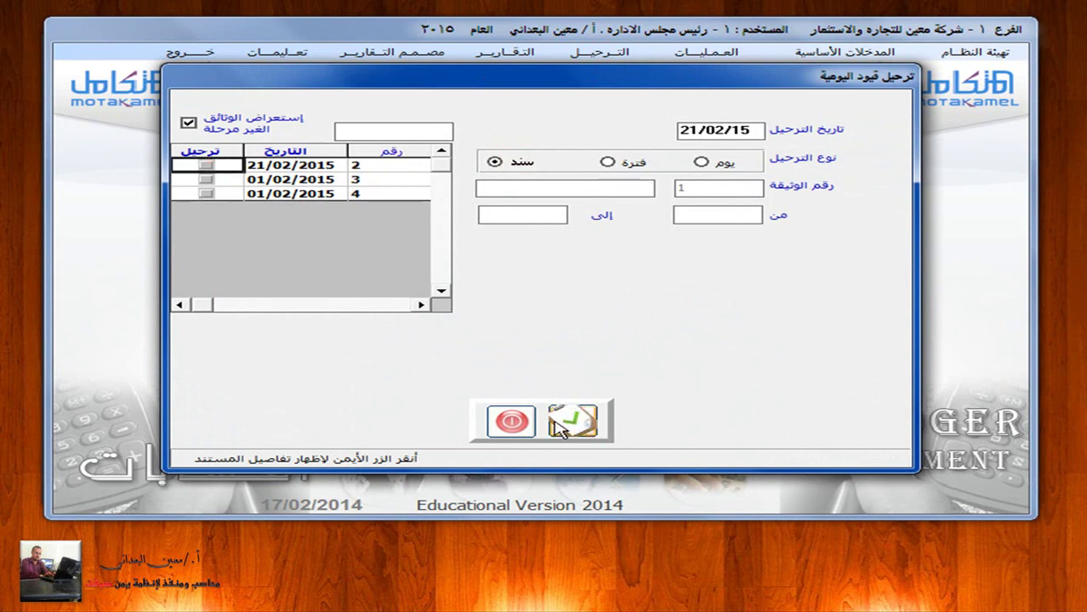
left_click(511, 422)
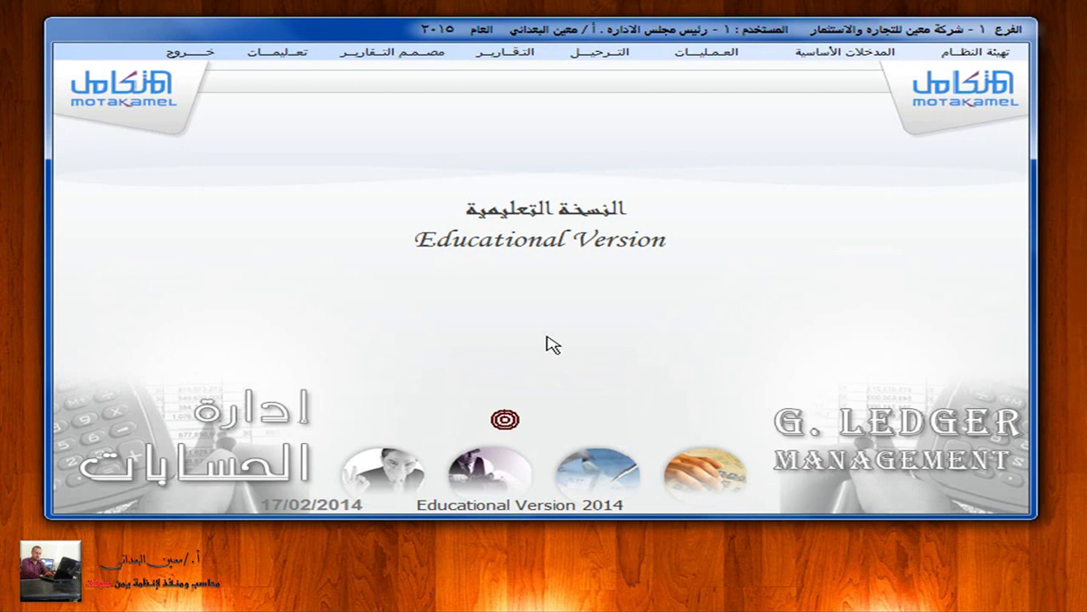
Search the journal entries form (قيود اليومية) and load entry 1 with the amount 20000
left_click(703, 54)
left_click(703, 74)
left_click(531, 438)
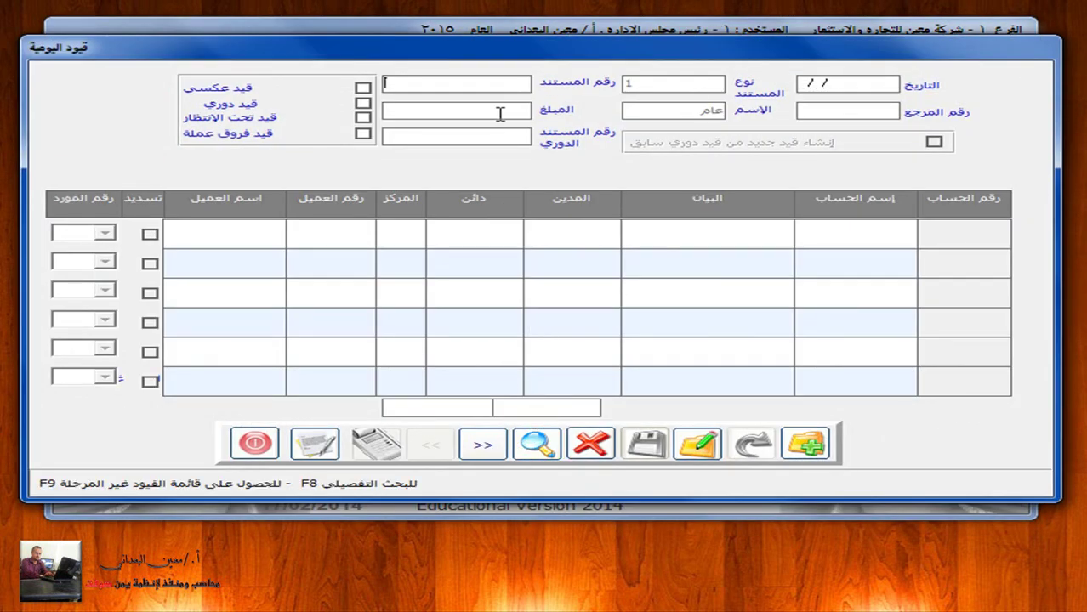
left_click(595, 384)
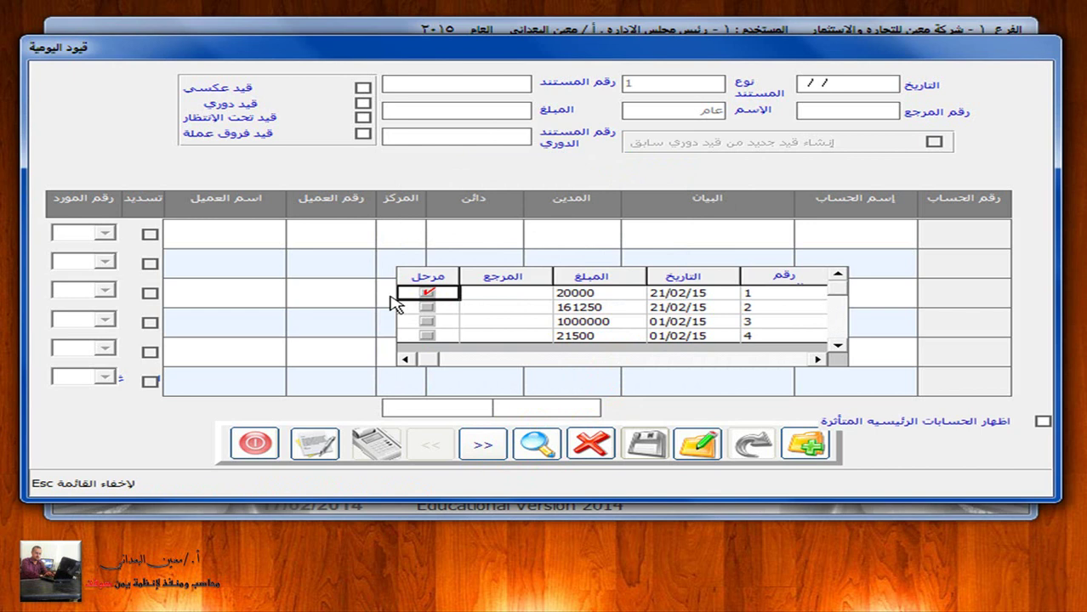
double_click(608, 295)
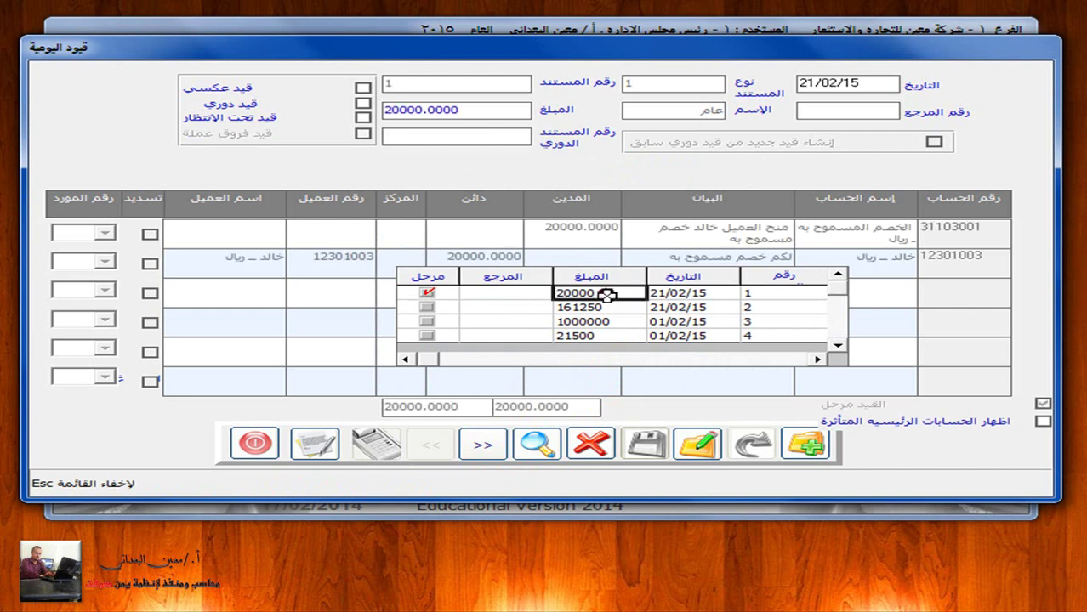
Try to edit and delete posted journal entry 1, and close the journal entries form
left_click(703, 453)
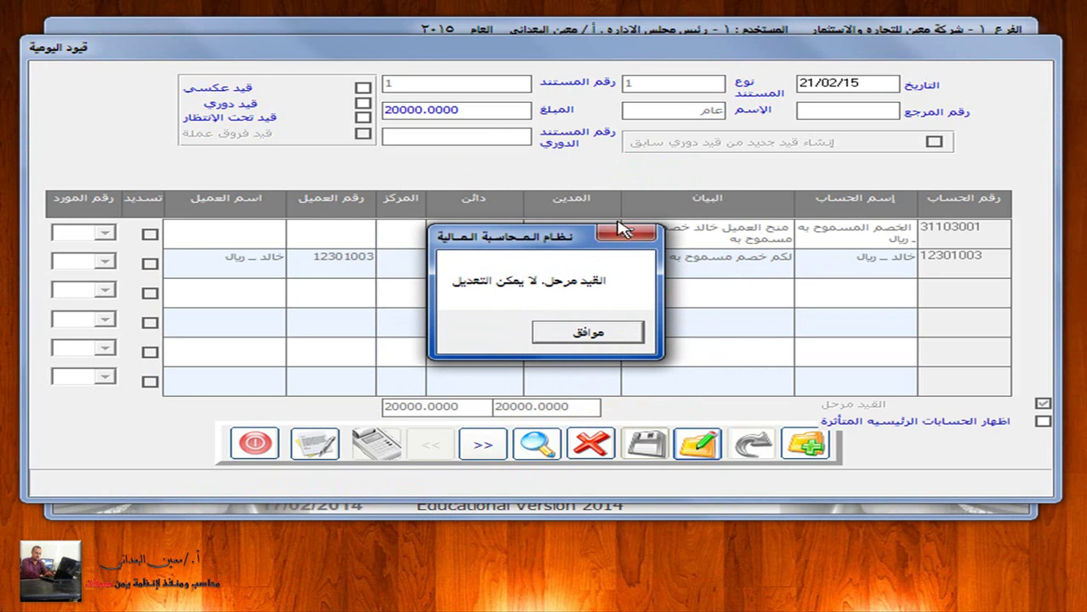
left_click(588, 333)
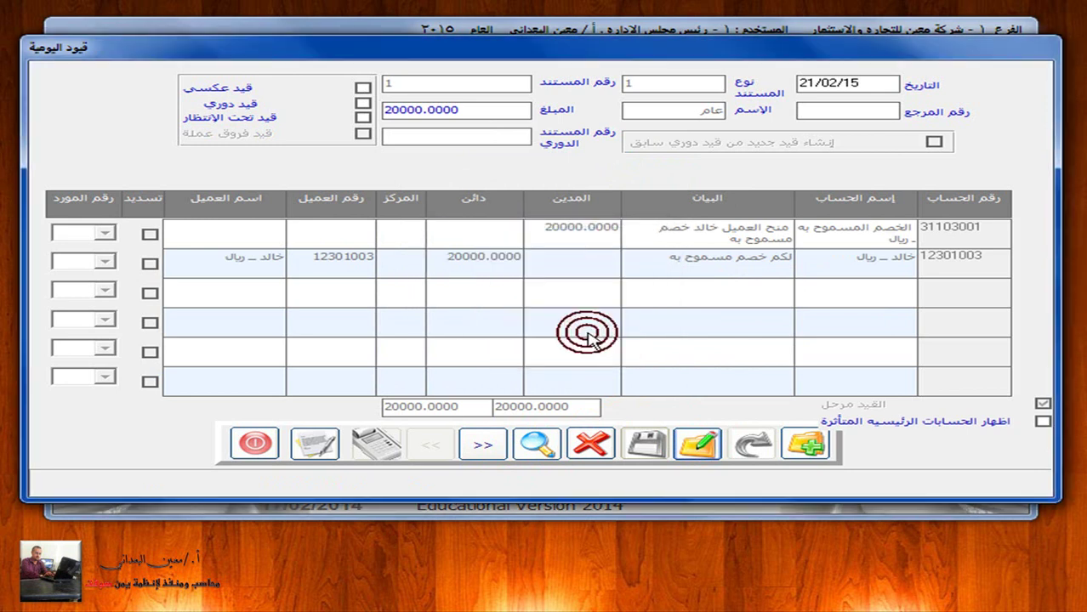
left_click(593, 443)
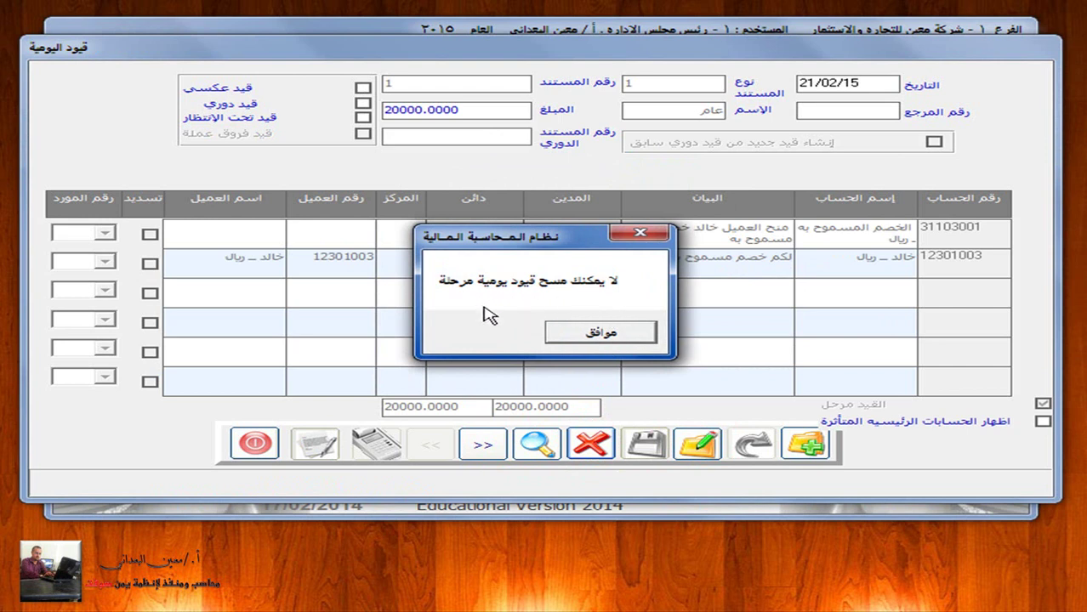
left_click(601, 335)
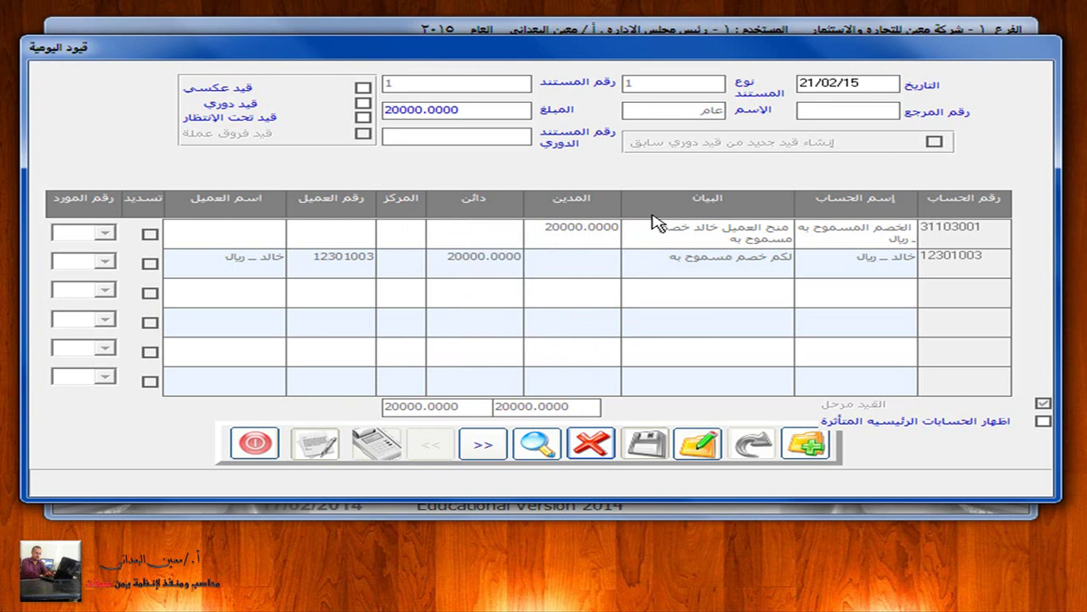
left_click(255, 443)
Post cash payment voucher (صرف) 1 dated 21/02/2015 for cash box 1 and close the cash voucher posting form
left_click(598, 54)
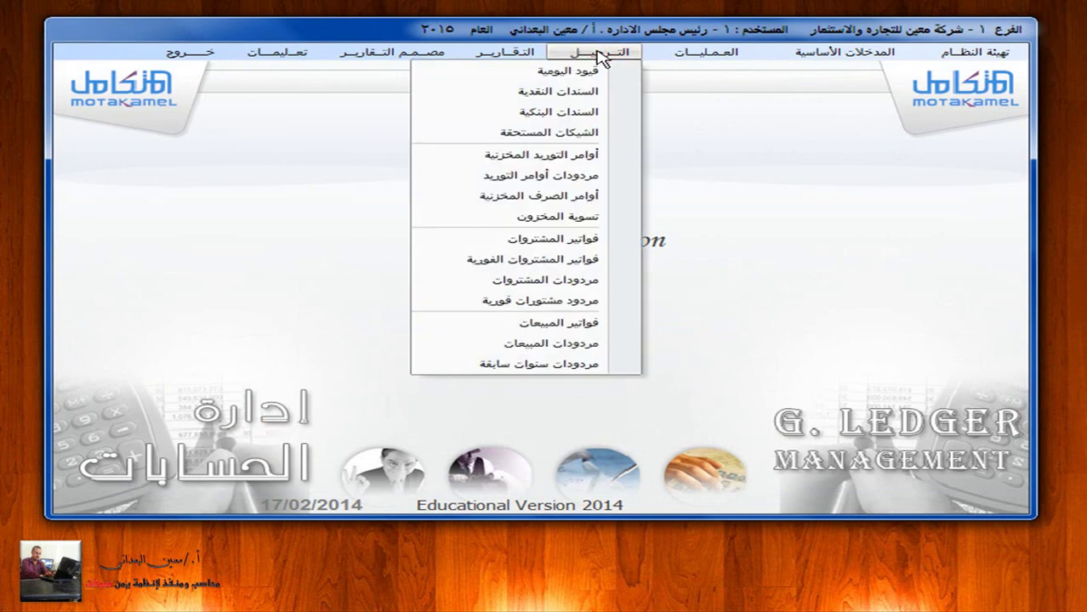
left_click(591, 93)
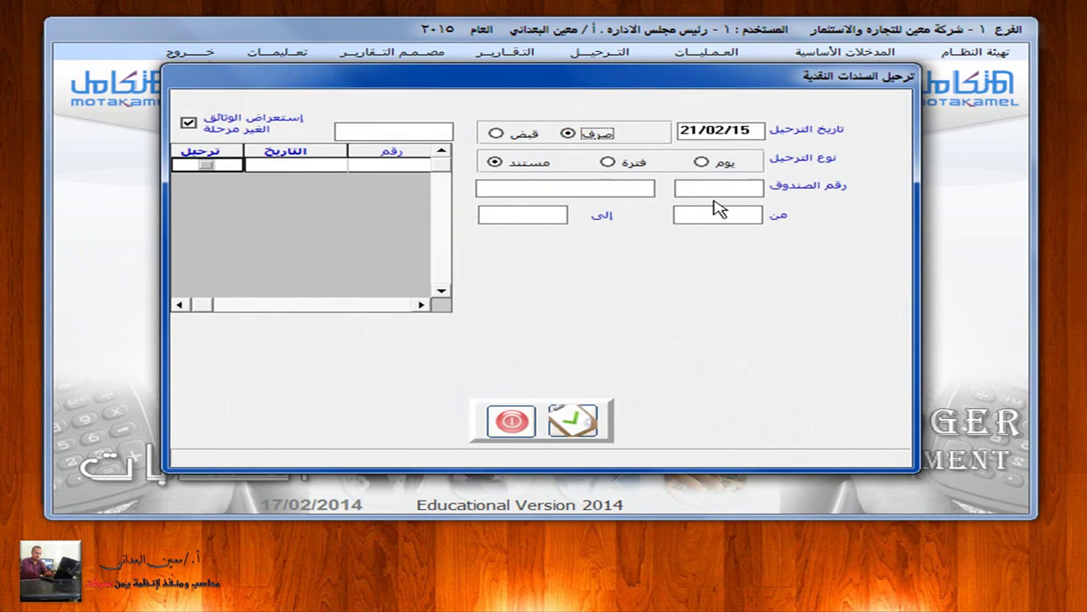
left_click(711, 193)
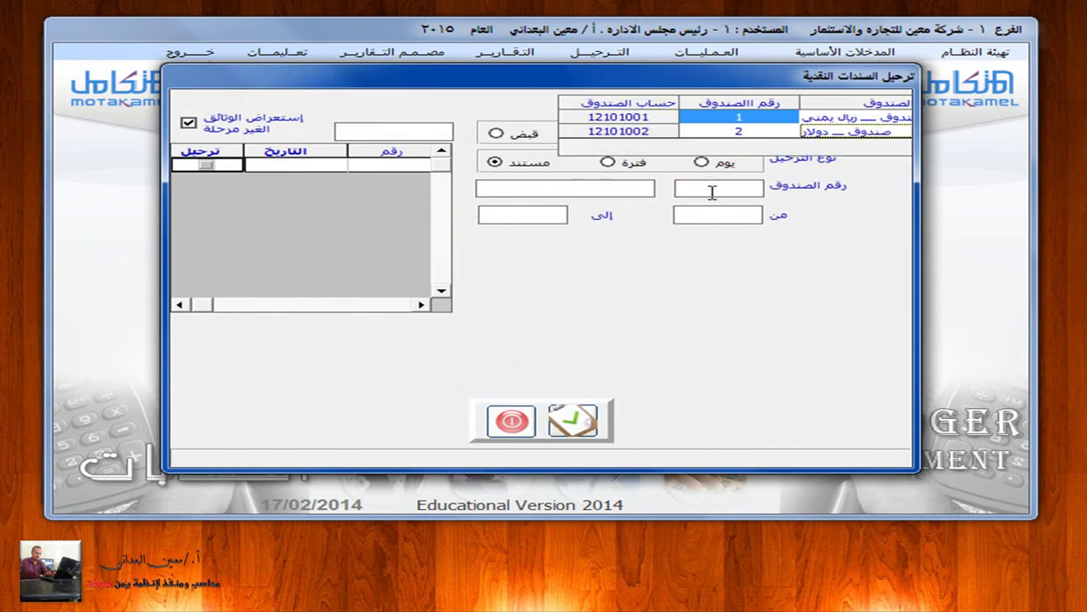
left_click(738, 119)
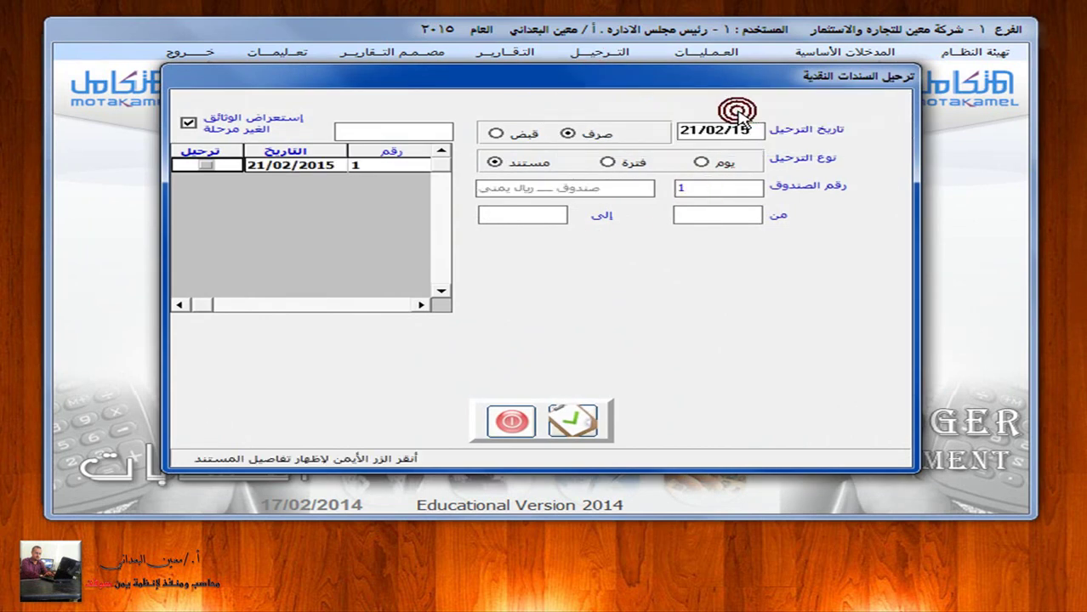
left_click(207, 166)
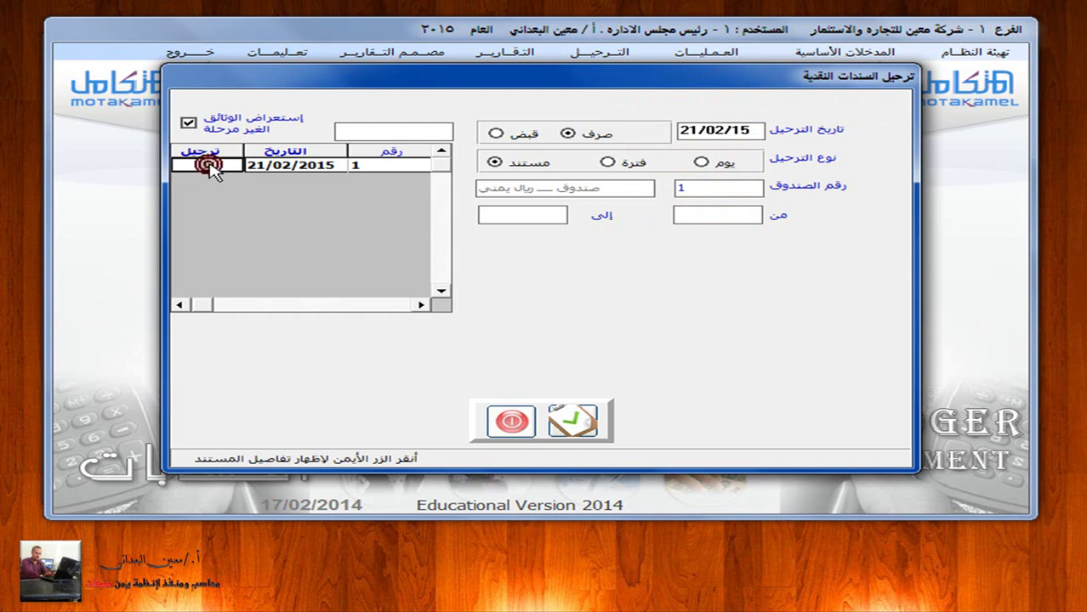
left_click(573, 421)
left_click(510, 421)
Search the payment vouchers (سندات الصرف) for cash vouchers (نقدي) and load the 102500 voucher of cash box 1
left_click(703, 54)
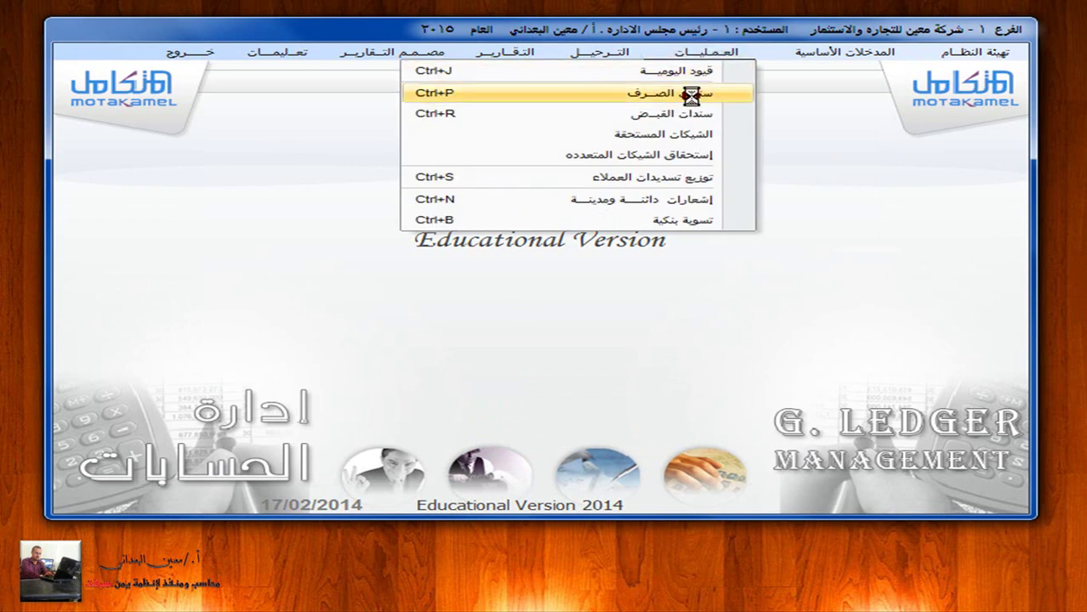
left_click(691, 95)
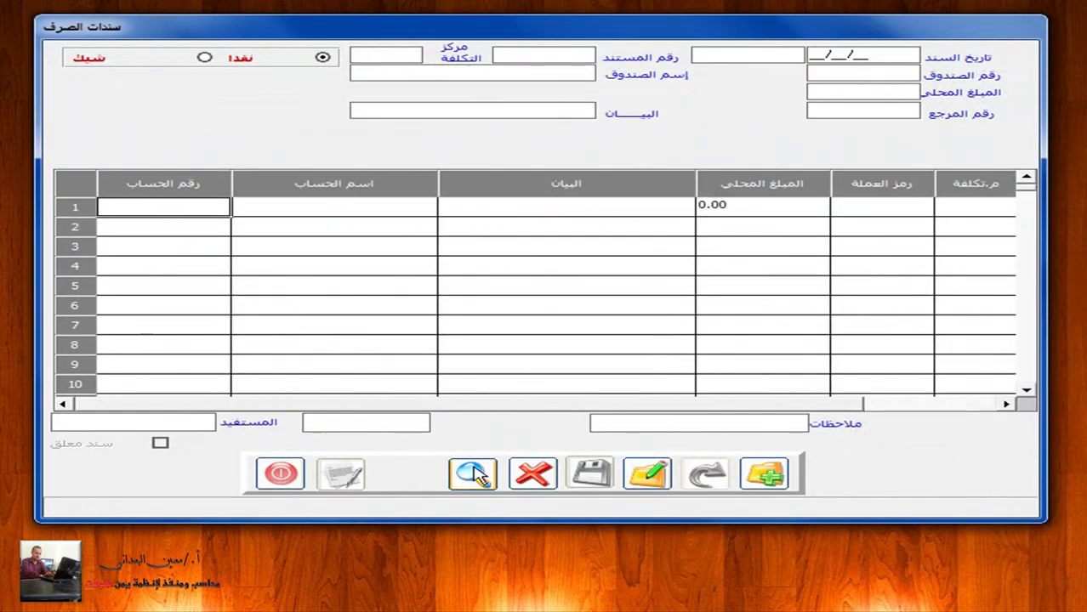
left_click(473, 474)
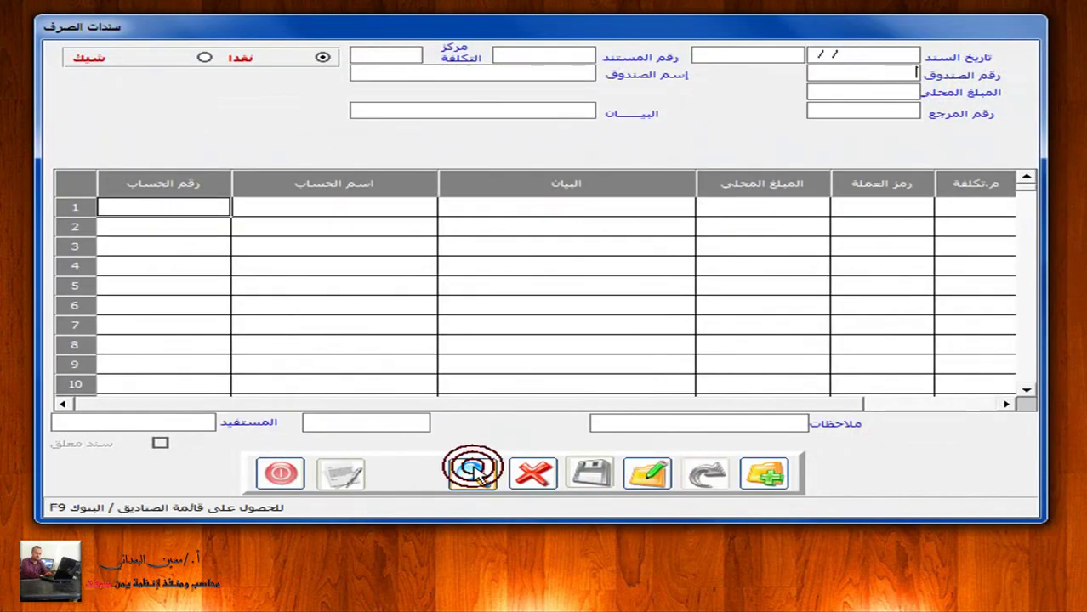
left_click(541, 52)
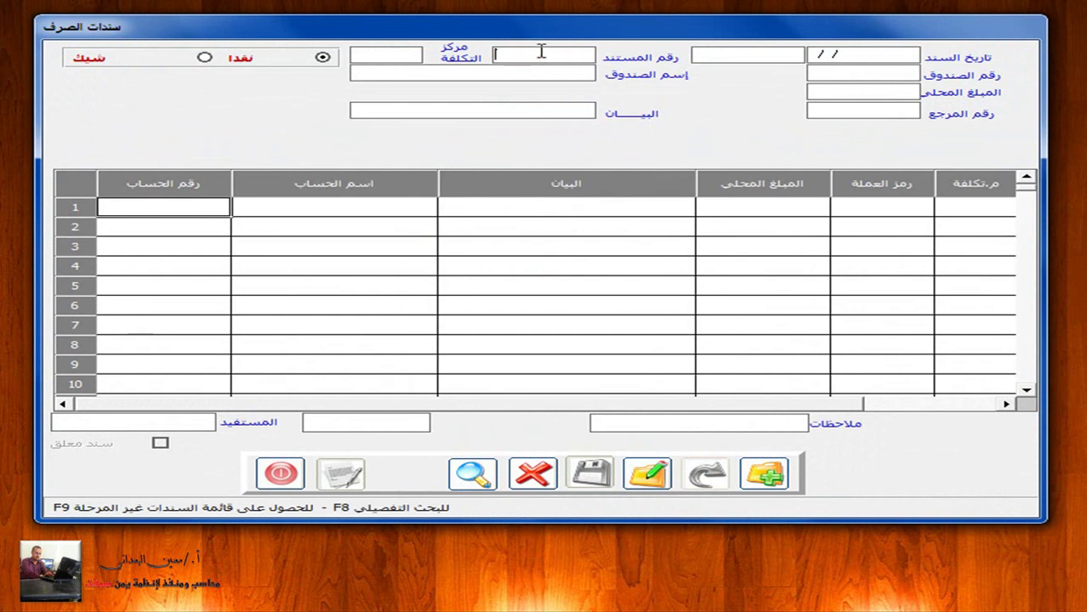
key("F8")
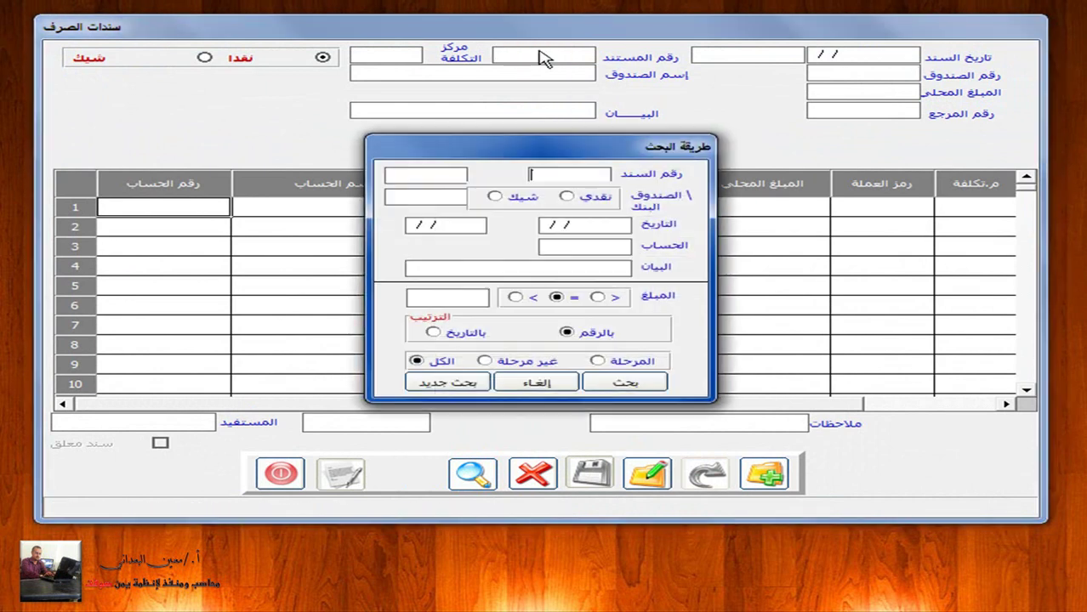
left_click(569, 198)
left_click(625, 383)
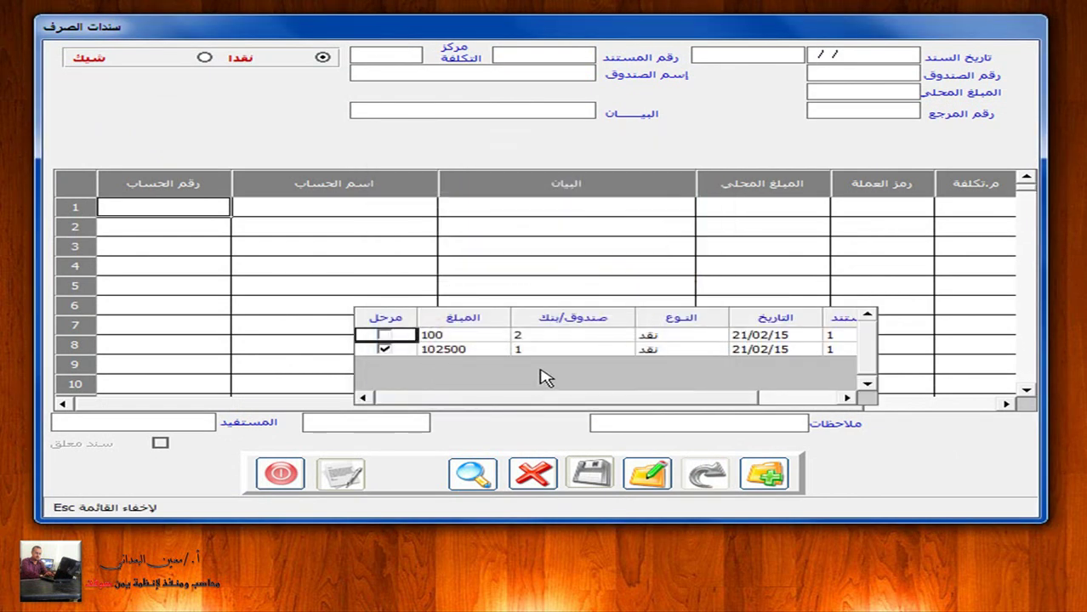
double_click(463, 350)
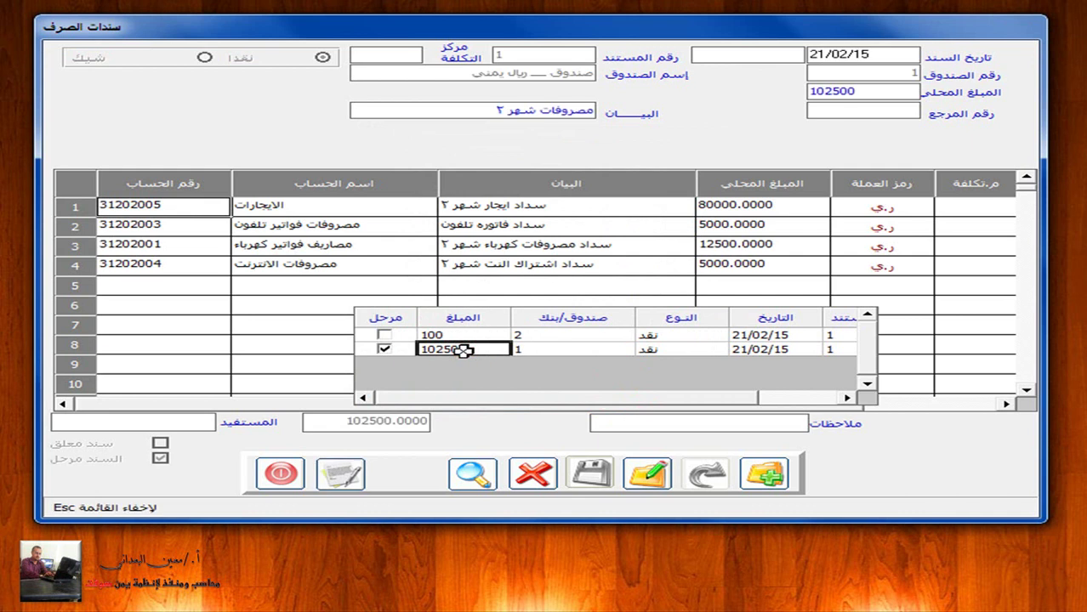
Try to edit and delete the posted 102500 payment voucher, and close the payment vouchers form
left_click(652, 478)
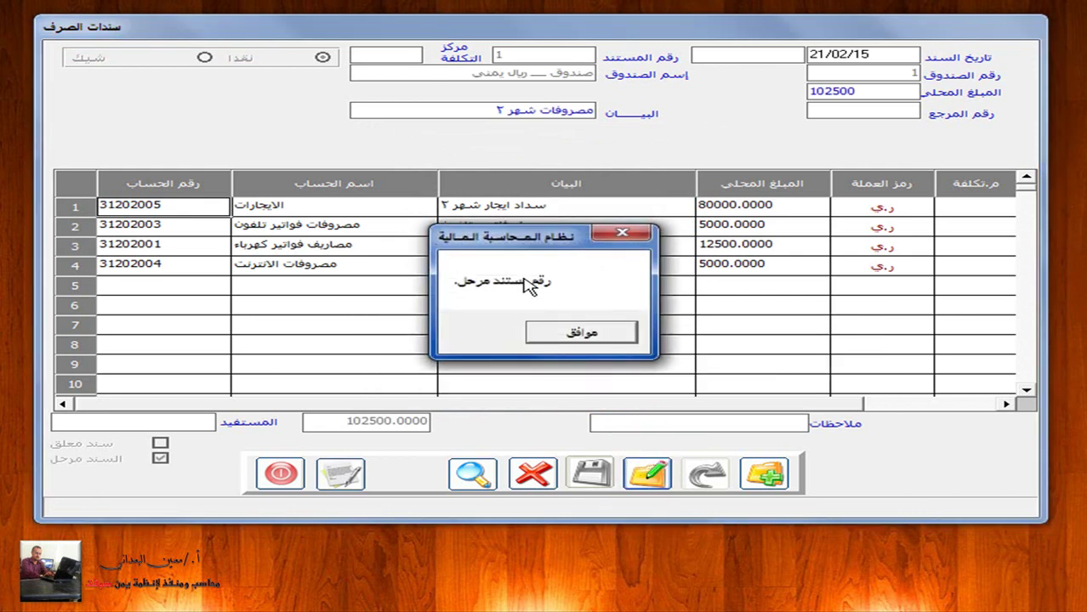
left_click(548, 329)
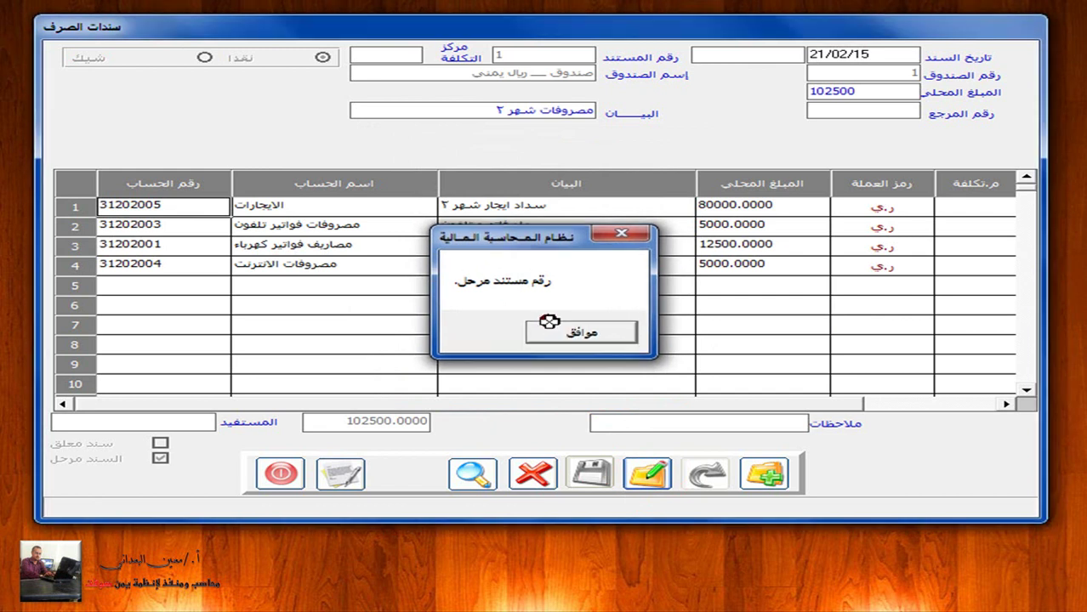
left_click(532, 473)
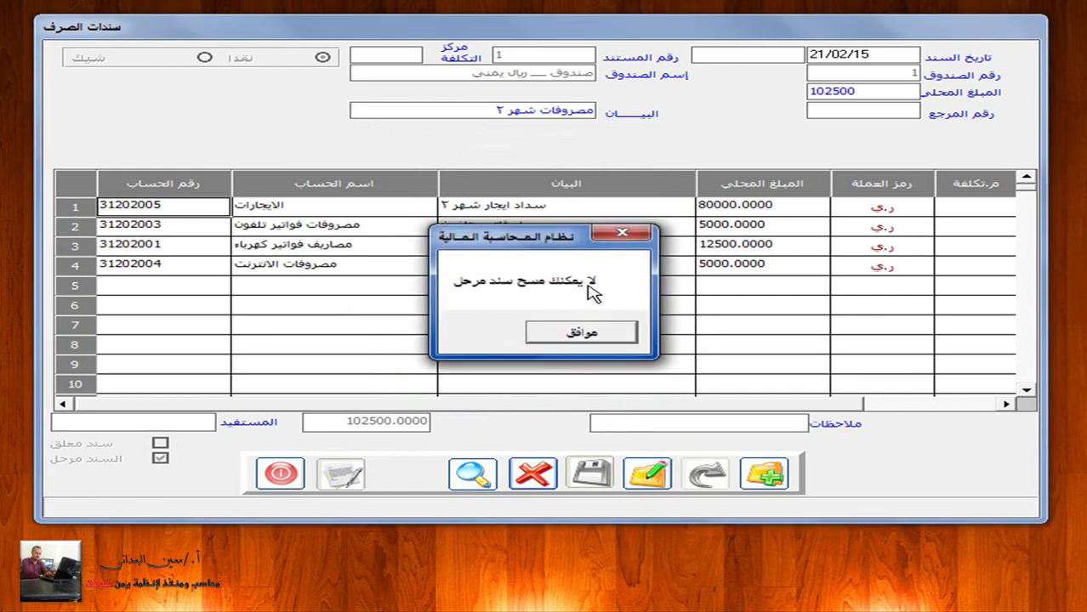
left_click(574, 334)
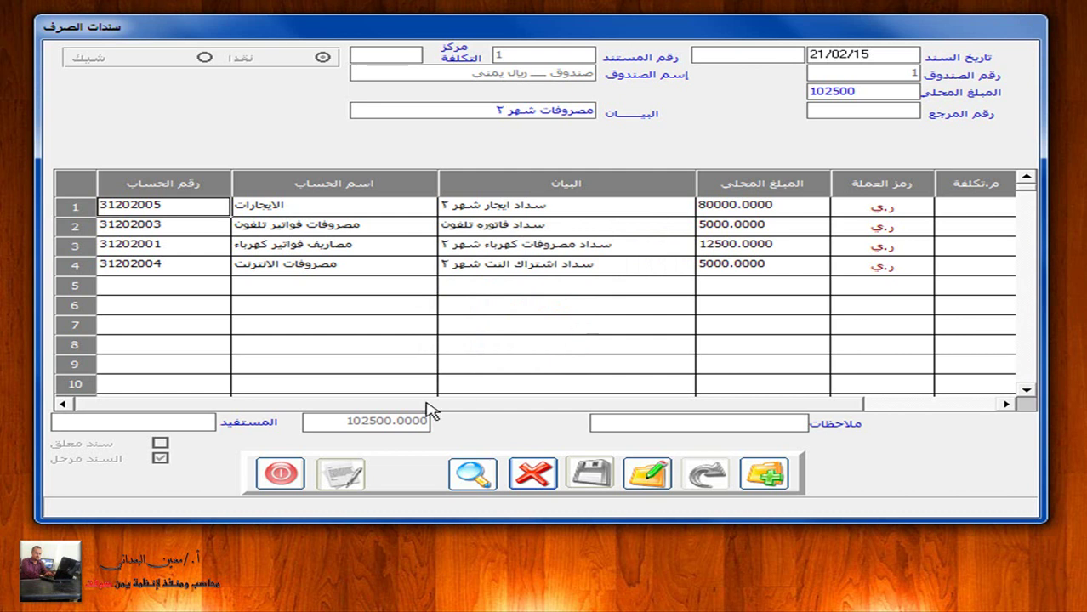
left_click(280, 473)
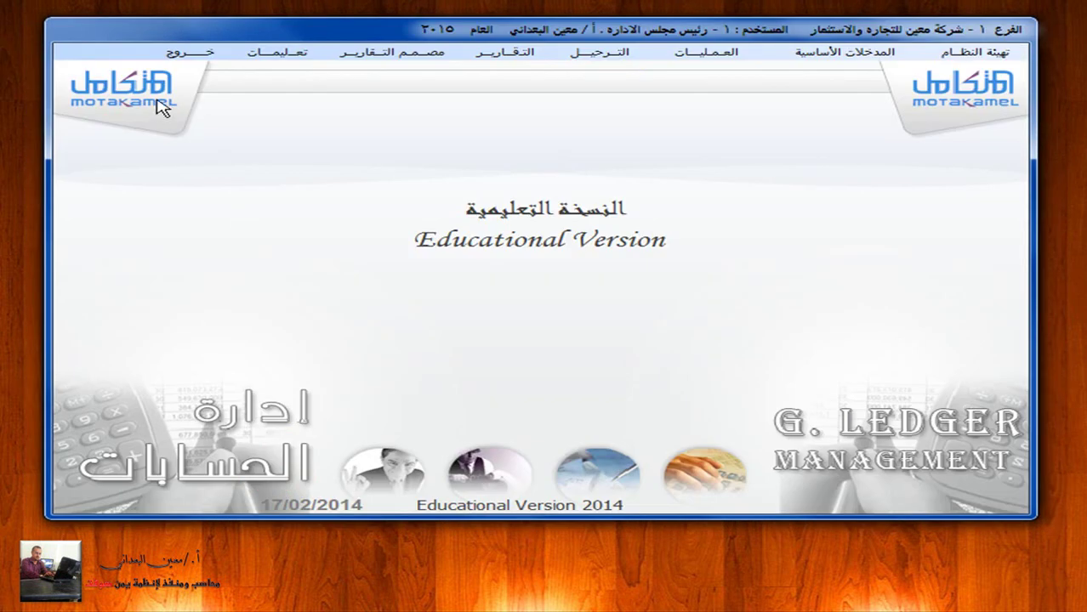
Leave the General Ledger for Administration and open the posting cancellation (إلغاء الترحيل) form for cash vouchers (السندات النقدية)
left_click(176, 52)
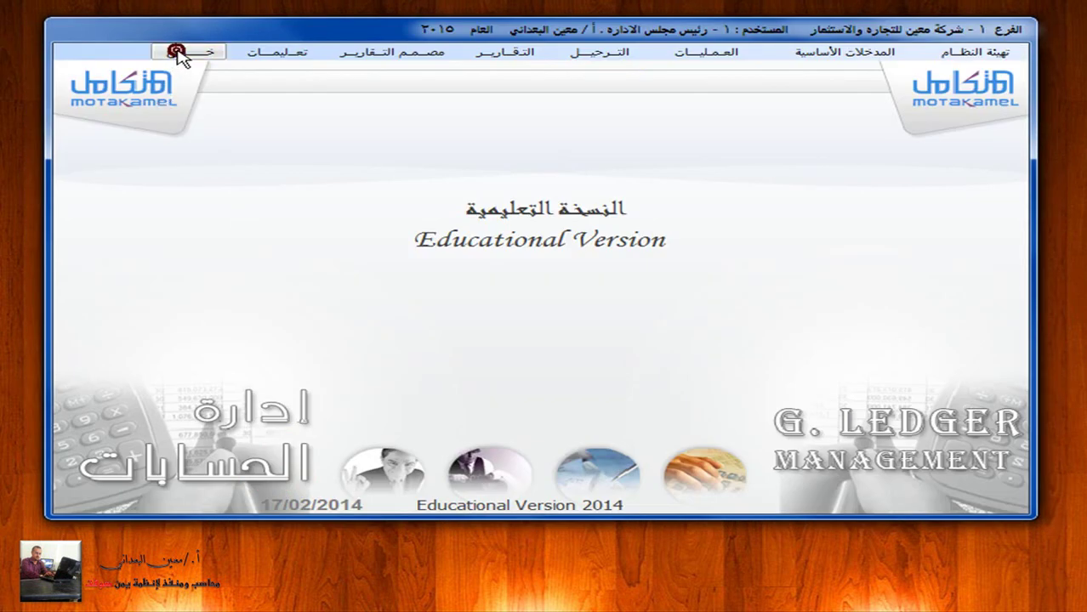
key("ctrl+a")
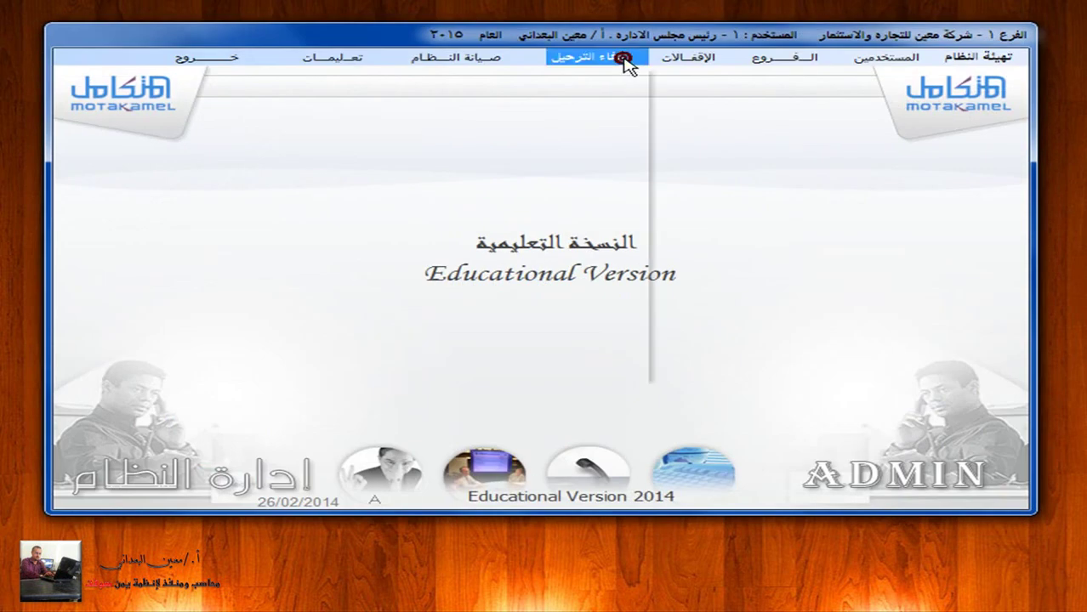
left_click(623, 59)
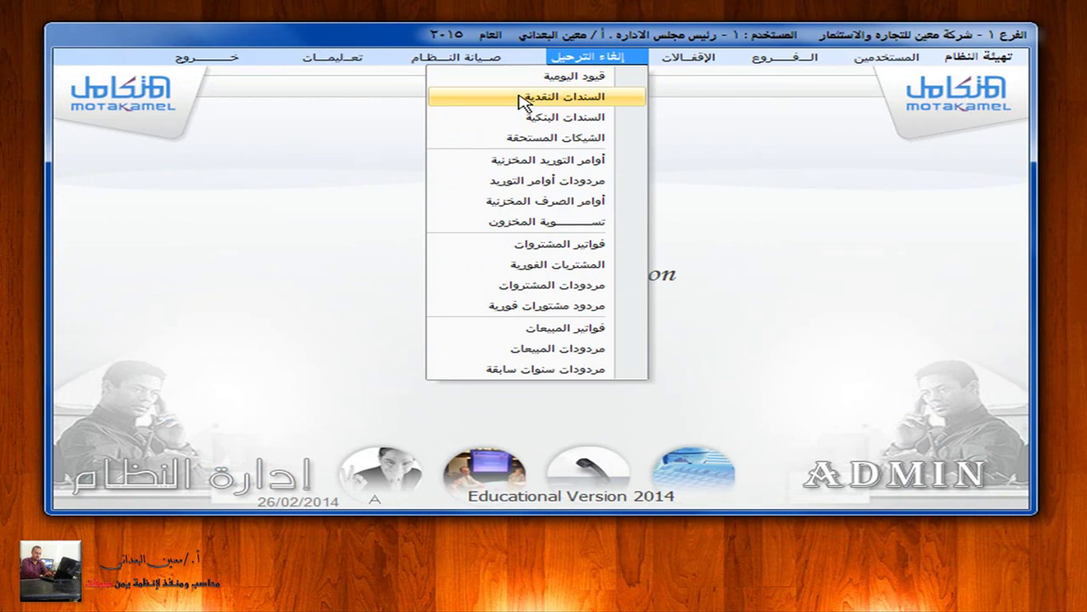
left_click(561, 97)
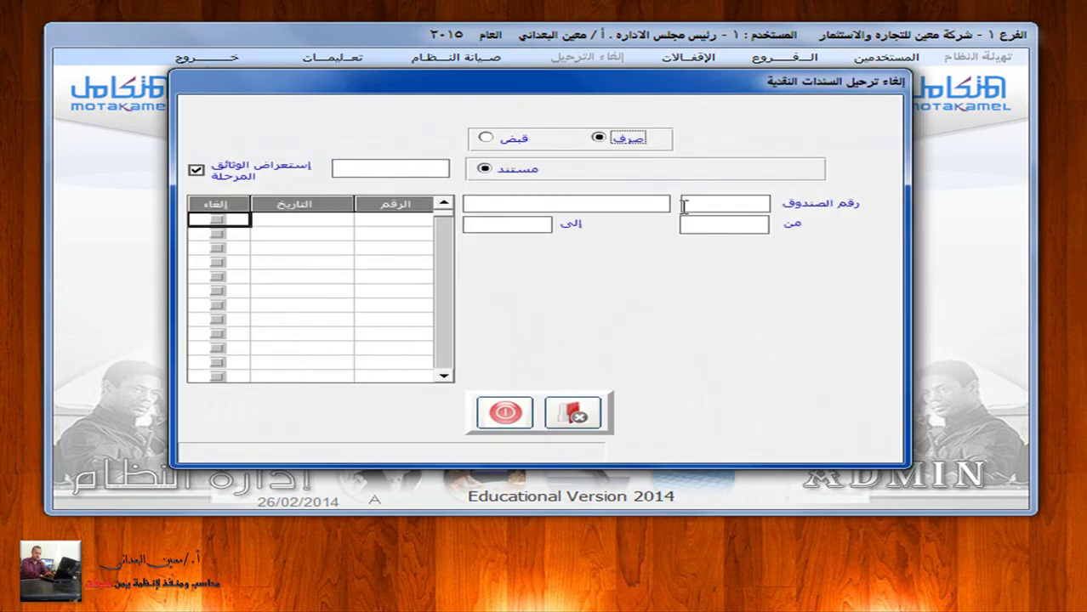
Cancel the posting of payment voucher (صرف) 1 dated 21/02/2015 for cash box 1 and close the cancellation form
left_click(719, 205)
left_click(609, 148)
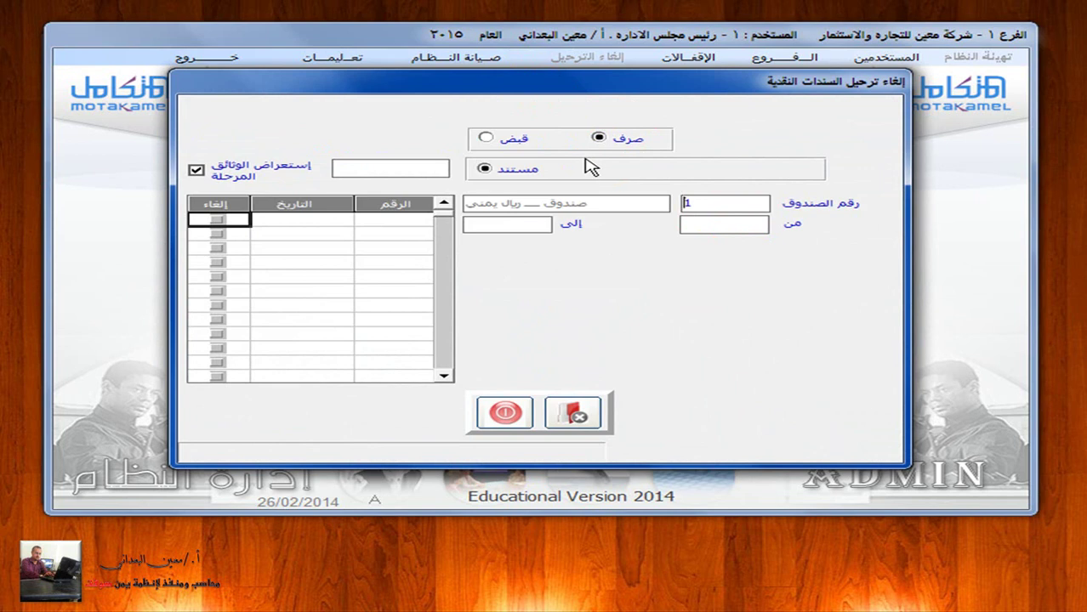
key("Return")
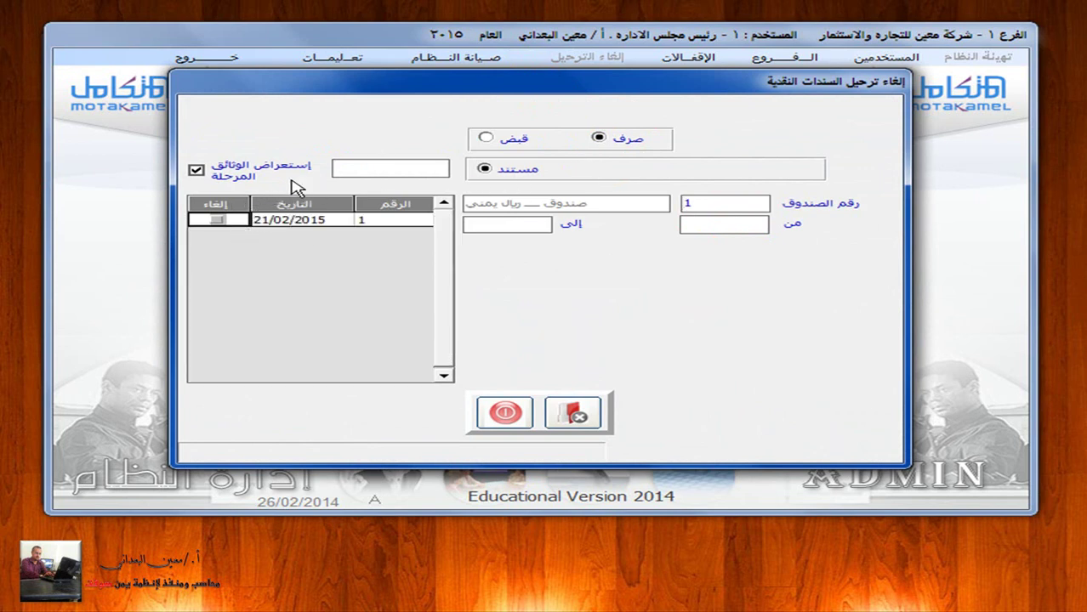
left_click(218, 219)
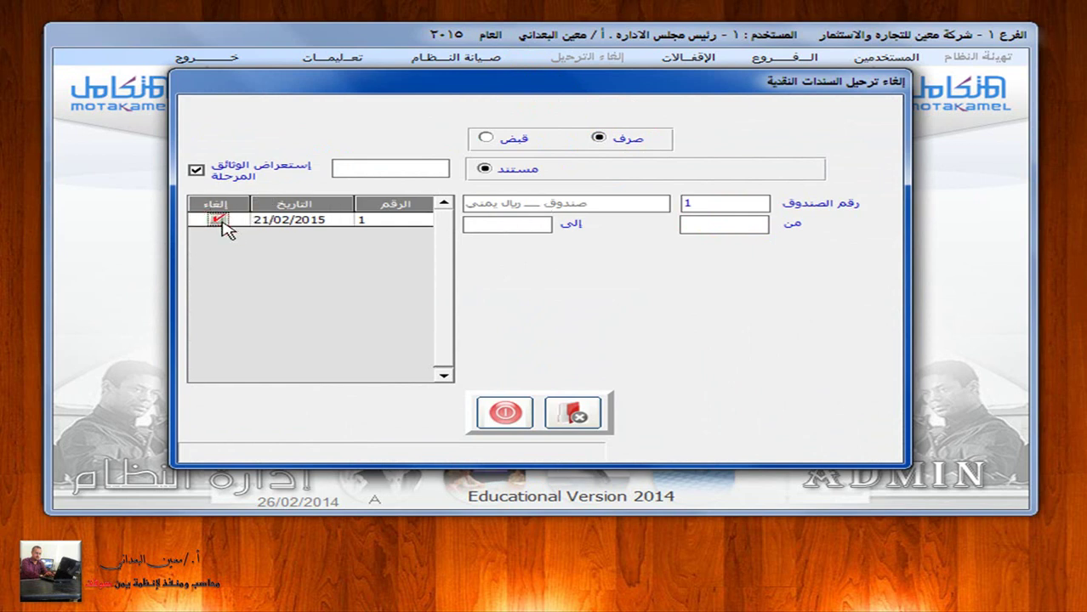
left_click(575, 416)
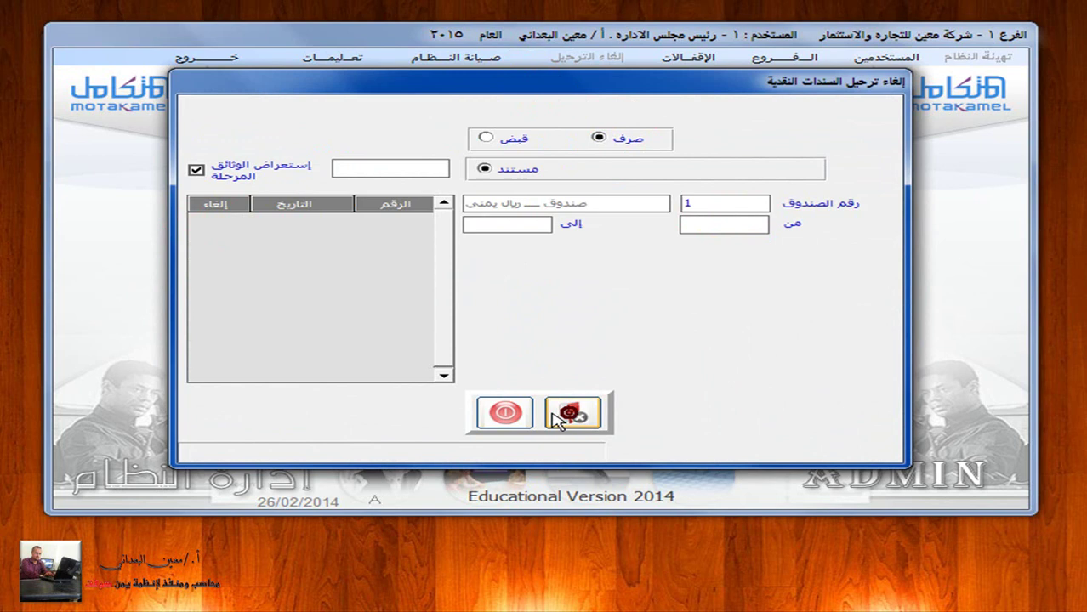
left_click(504, 413)
Return from Administration to the General Ledger and open the payment vouchers (سندات الصرف)
left_click(212, 55)
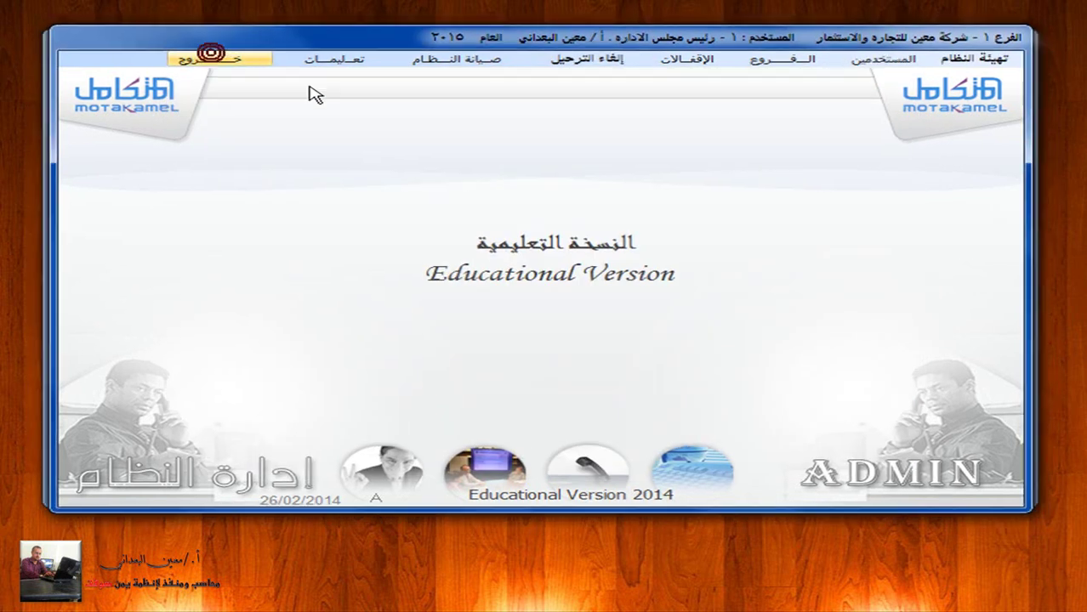
left_click(986, 172)
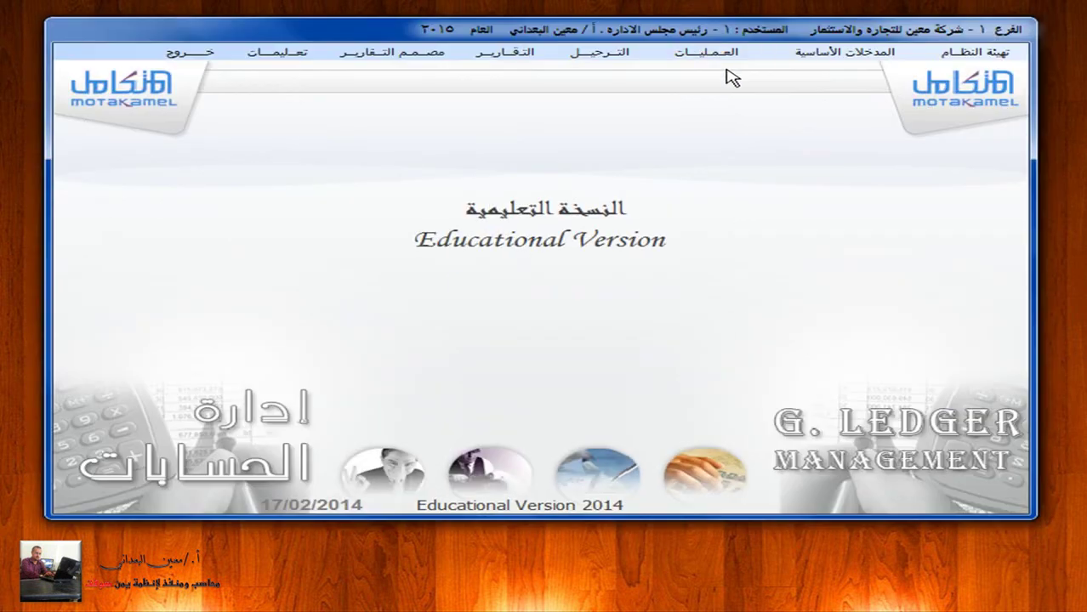
left_click(713, 54)
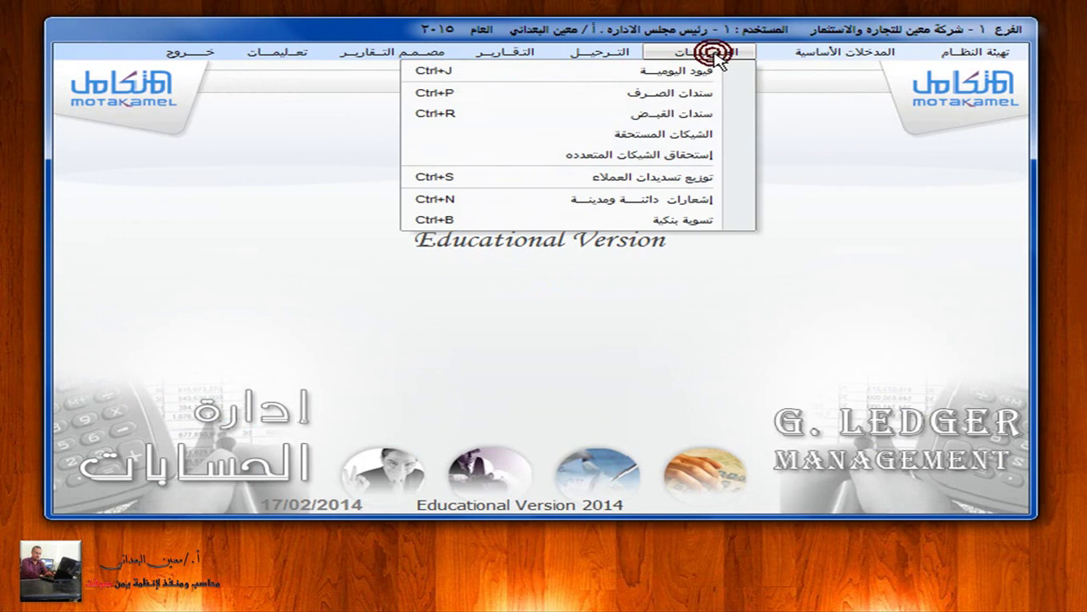
left_click(678, 95)
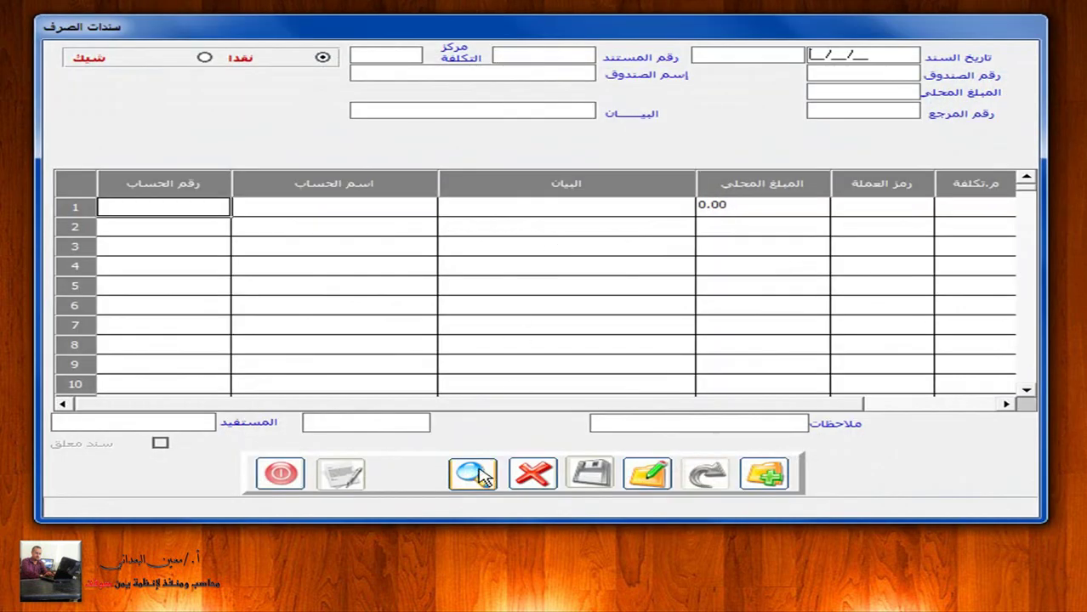
Run a detailed search of the payment vouchers and load the 102500 cash voucher of cash box 1
left_click(474, 473)
left_click(519, 54)
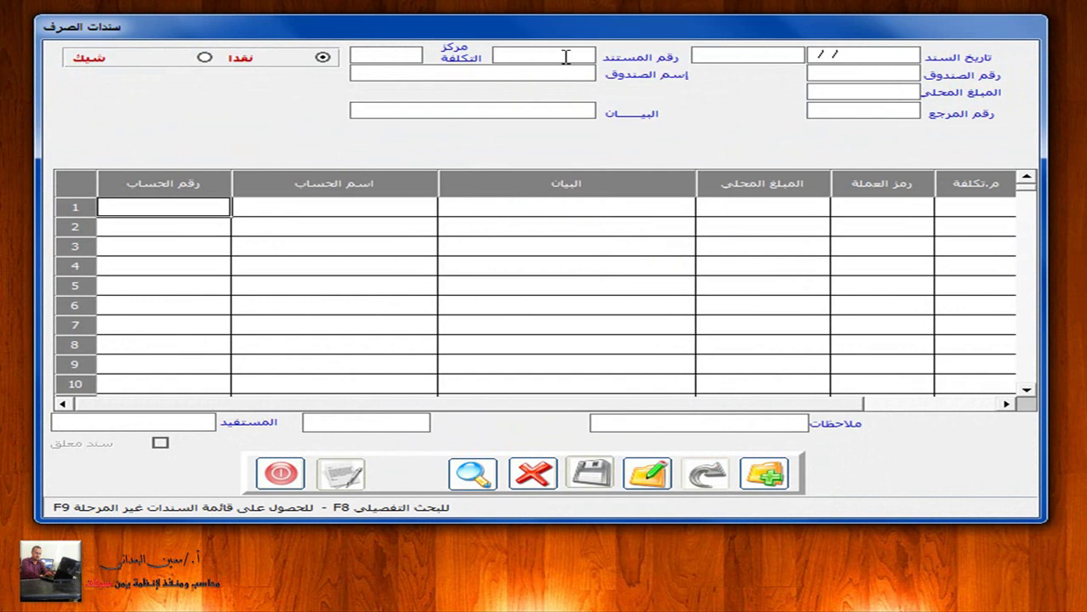
key("F8")
left_click(568, 197)
left_click(625, 382)
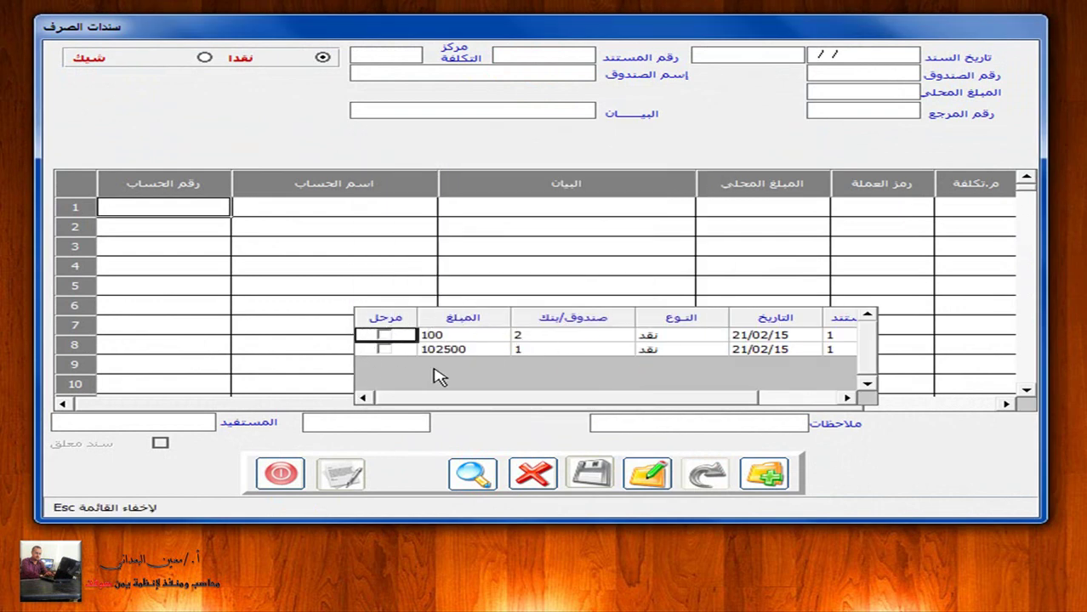
left_click(478, 352)
double_click(481, 352)
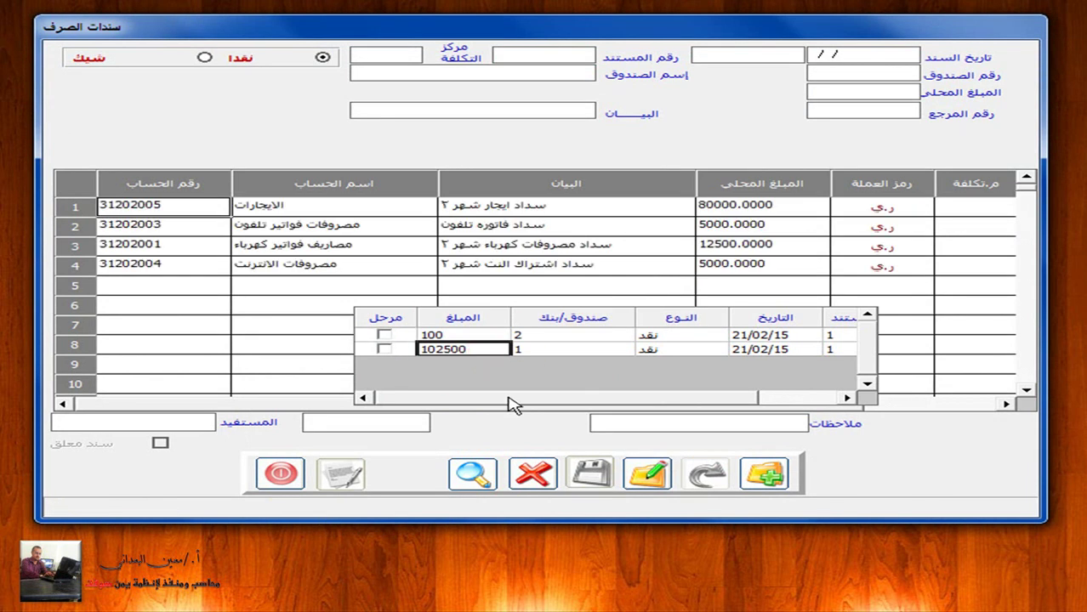
Put the unposted 102500 payment voucher in edit mode, go through its local amounts, save it and close the form
left_click(646, 474)
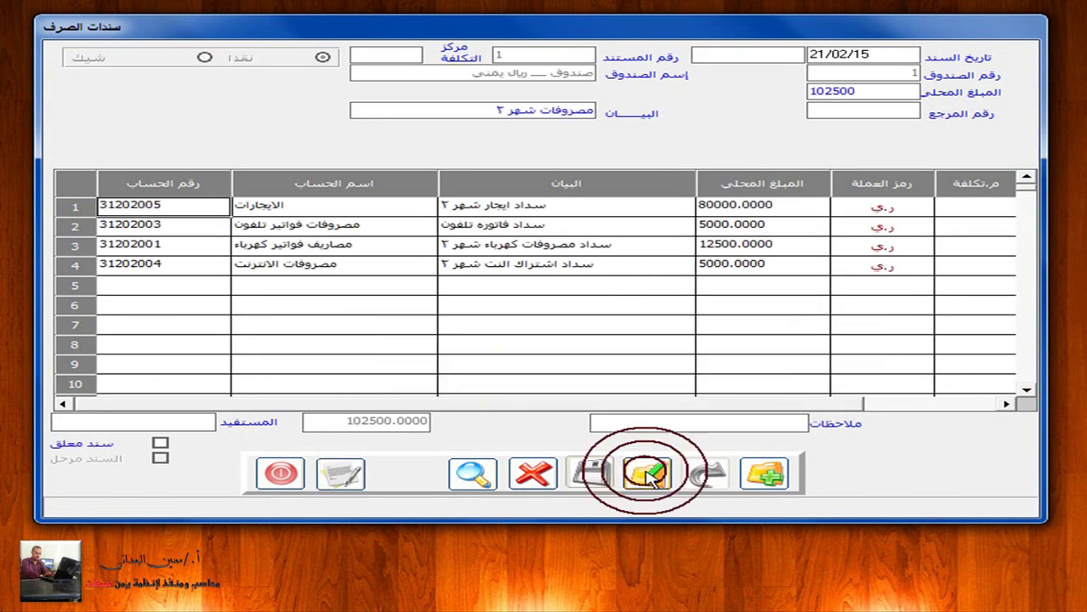
left_click(747, 205)
left_click(747, 205)
left_click(753, 225)
left_click(735, 247)
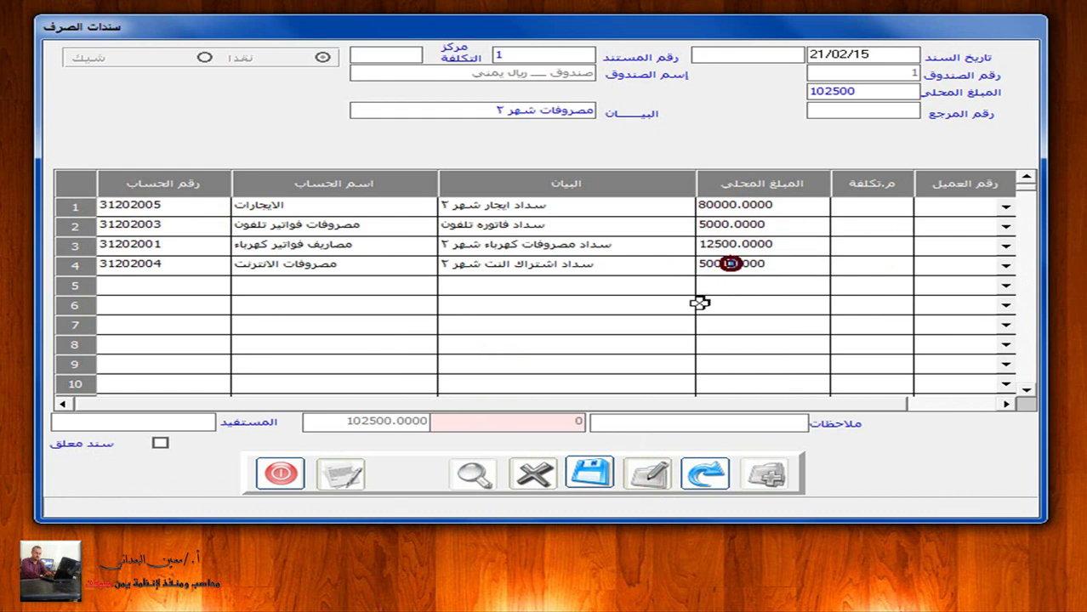
left_click(589, 472)
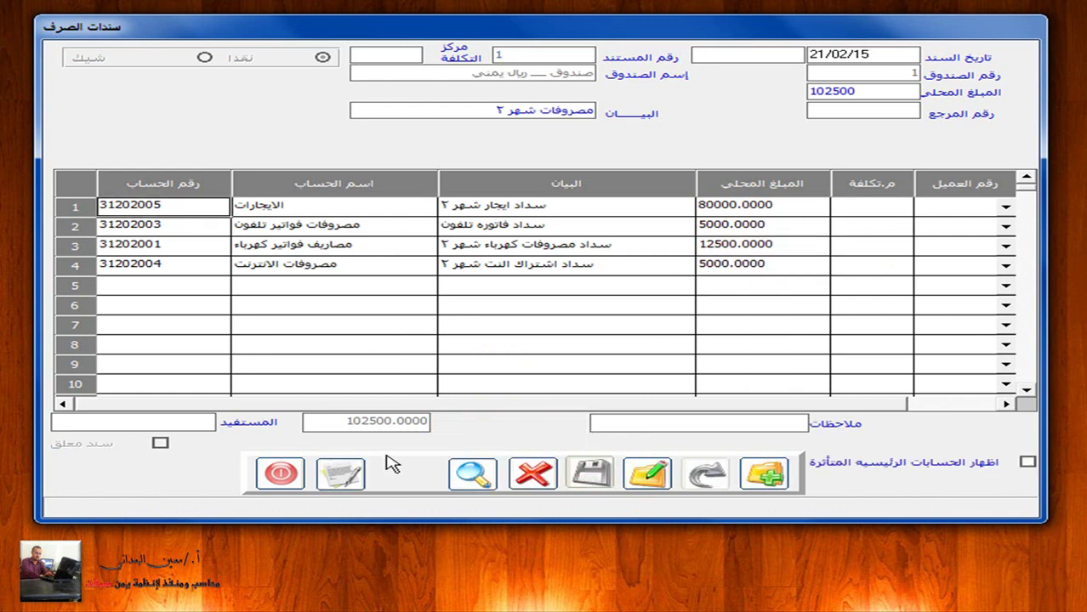
left_click(280, 473)
Leave the General Ledger for Sales and open the sales invoices (فواتير المبيعات) form
left_click(189, 52)
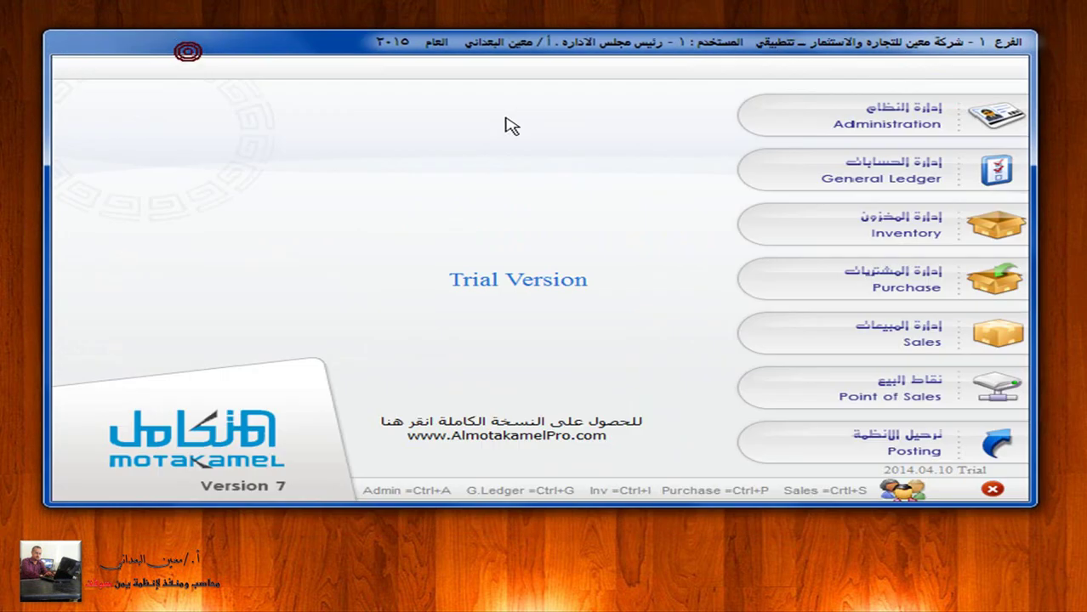
left_click(1004, 336)
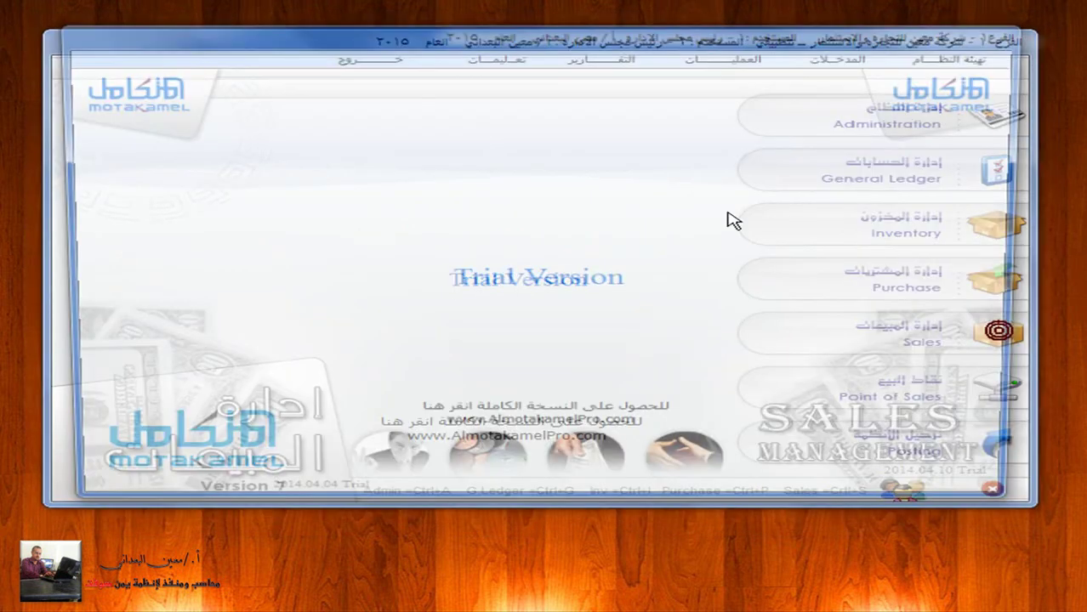
left_click(754, 58)
left_click(705, 139)
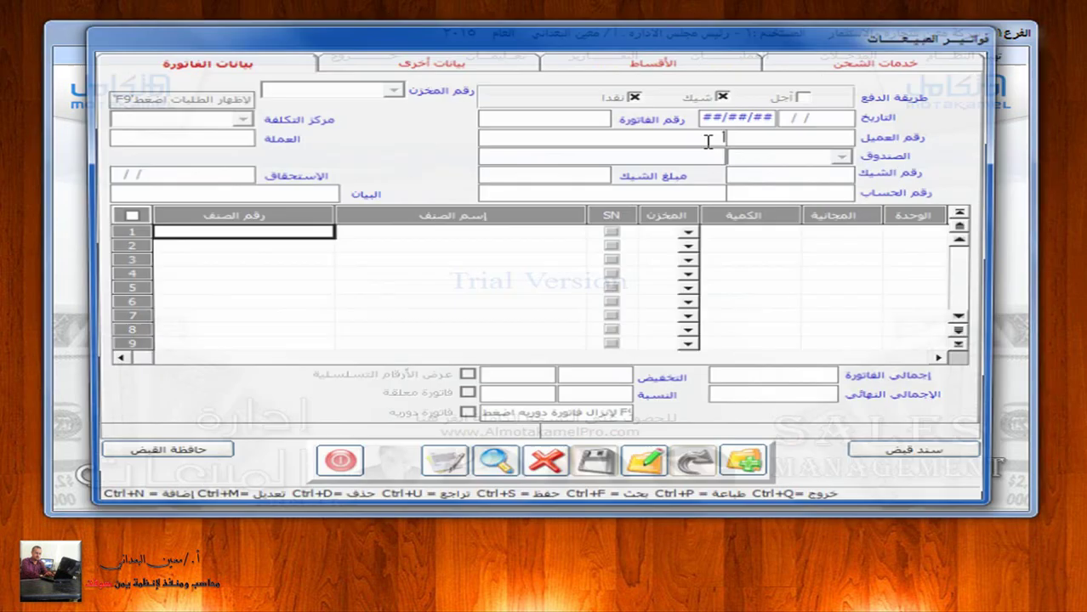
Search the sales invoices for credit (آجل) invoices and load posted invoice 1 dated 21/02/2015
left_click(493, 468)
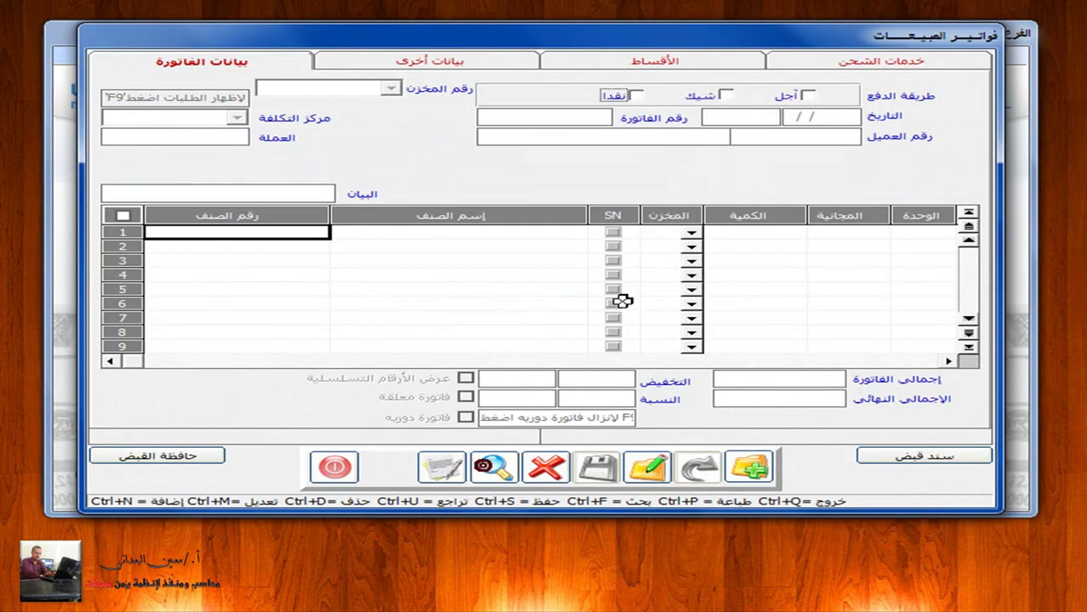
left_click(791, 96)
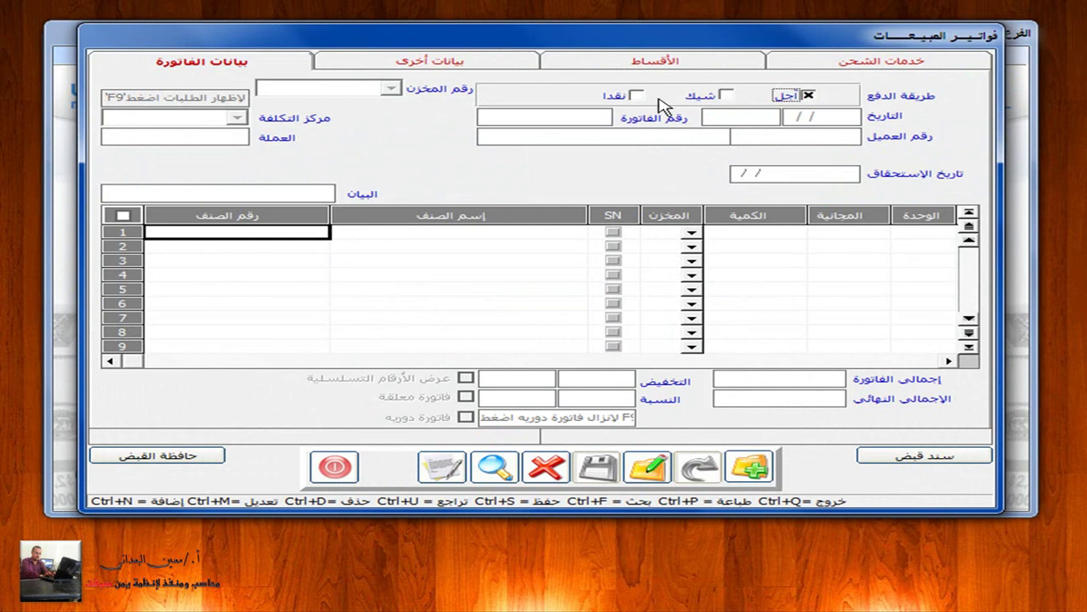
left_click(589, 116)
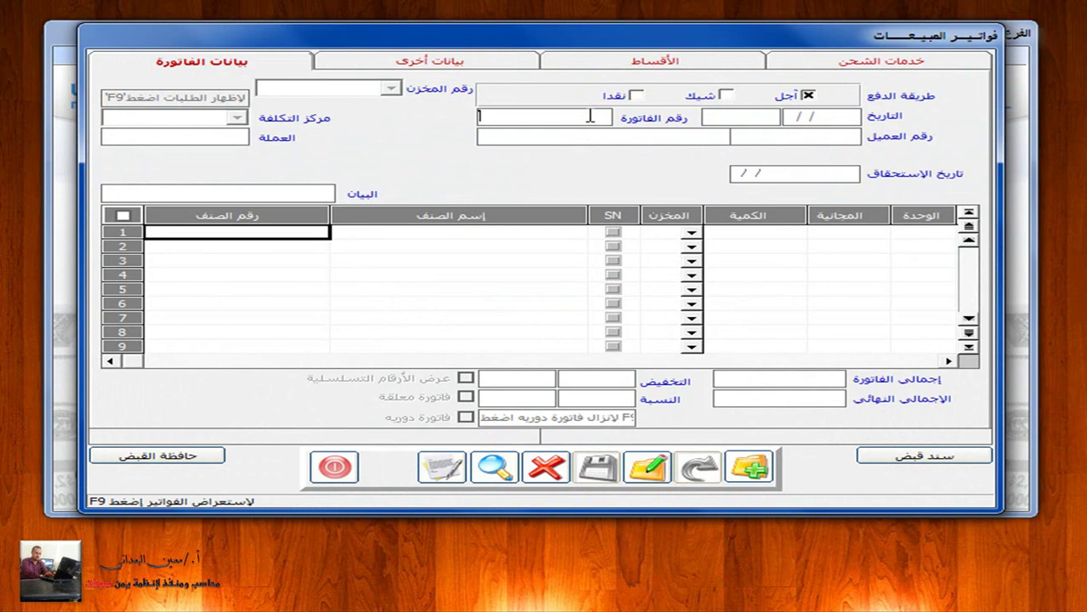
key("F9")
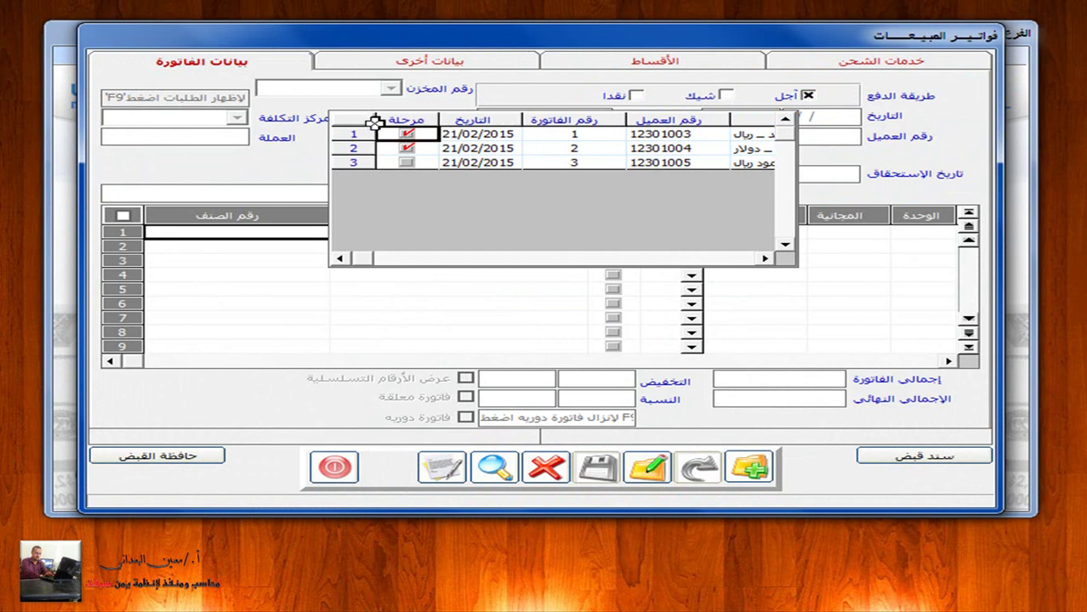
double_click(460, 135)
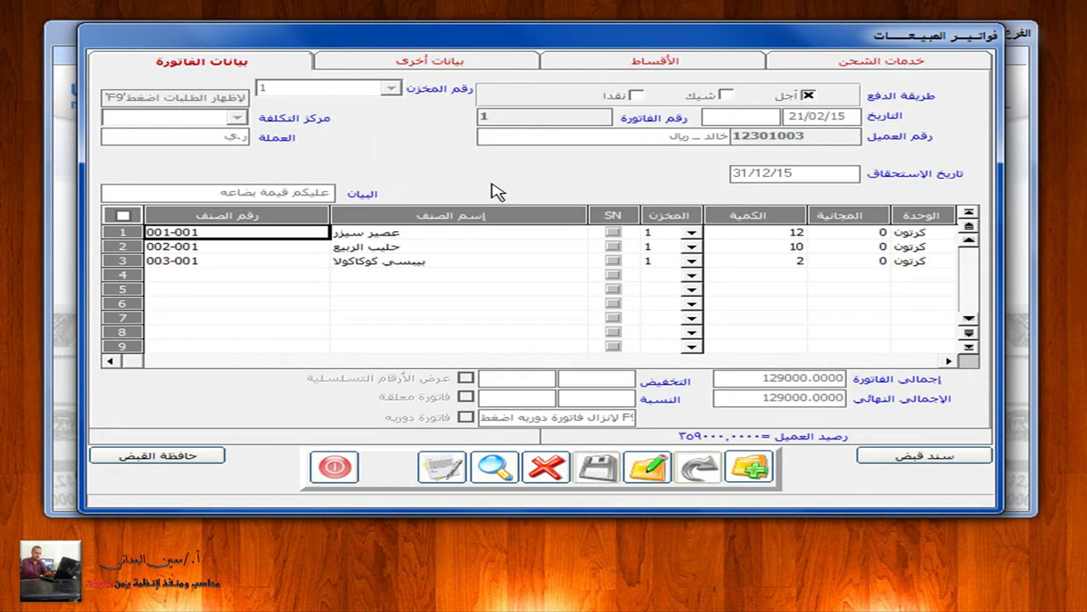
Try to edit and delete posted sales invoice 1
left_click(650, 467)
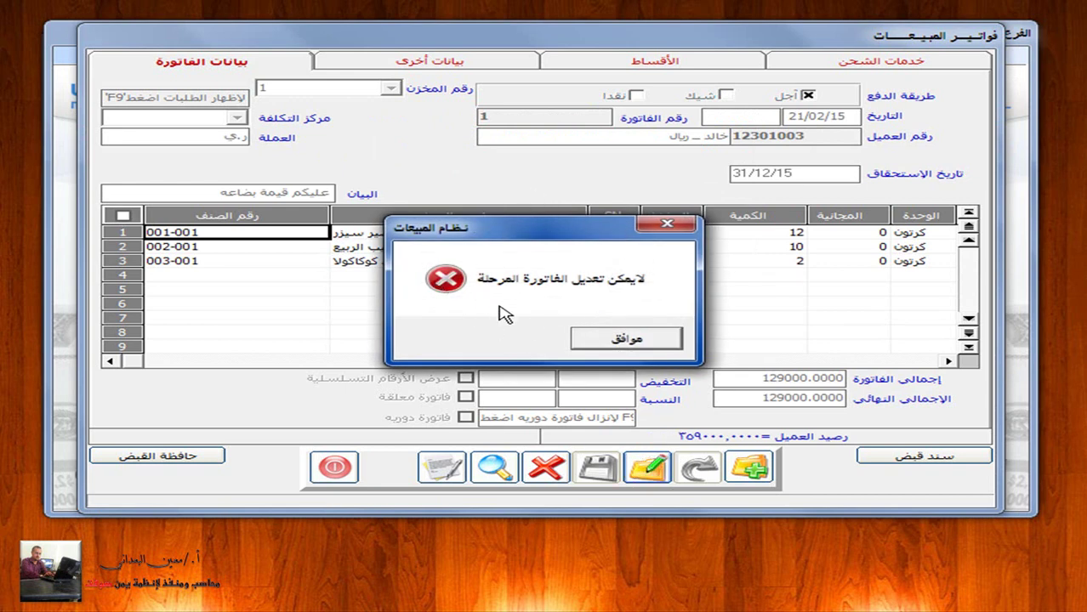
left_click(640, 338)
left_click(545, 466)
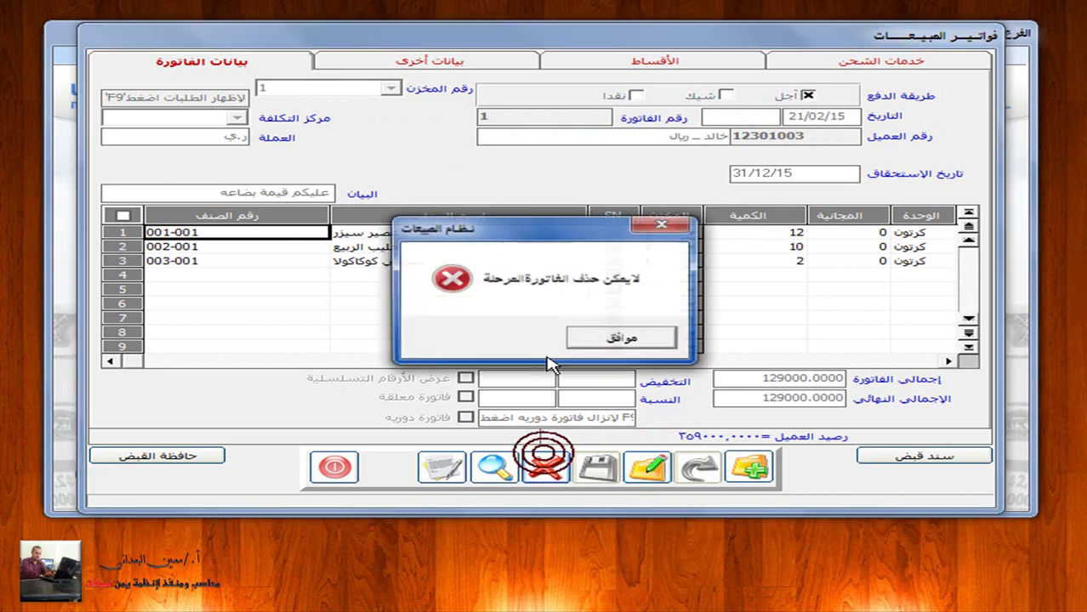
left_click(582, 338)
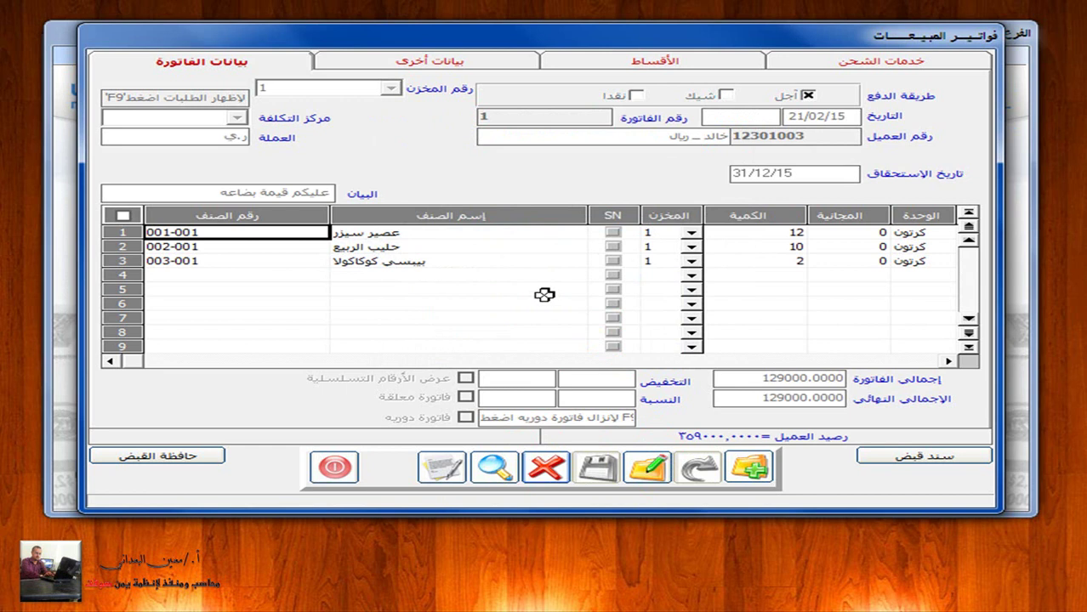
Search the credit (آجل) sales invoices again and load unposted invoice 3 dated 21/02/2015
left_click(494, 466)
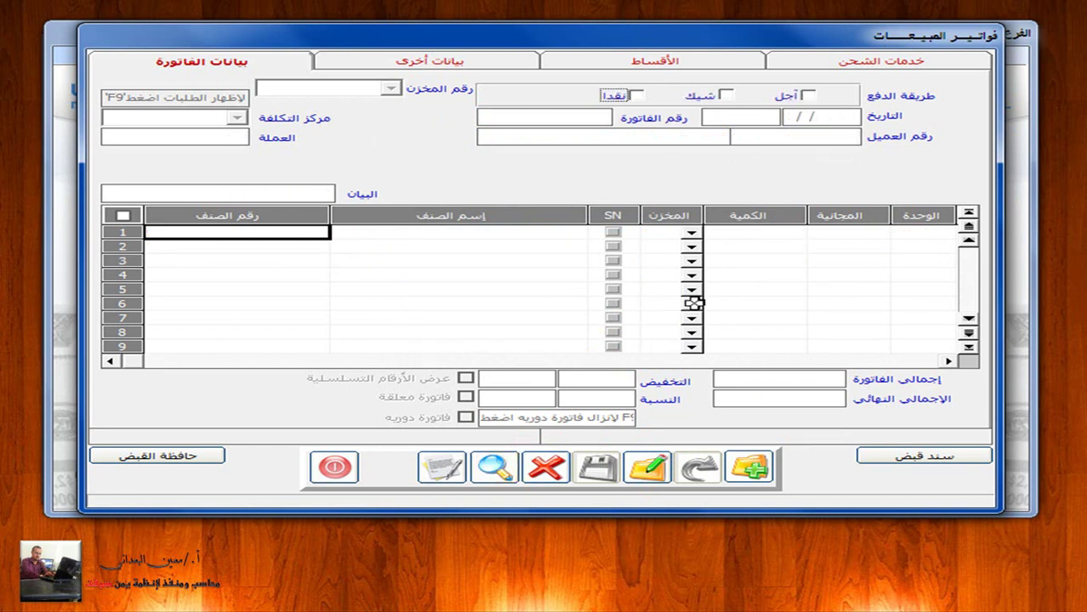
left_click(807, 95)
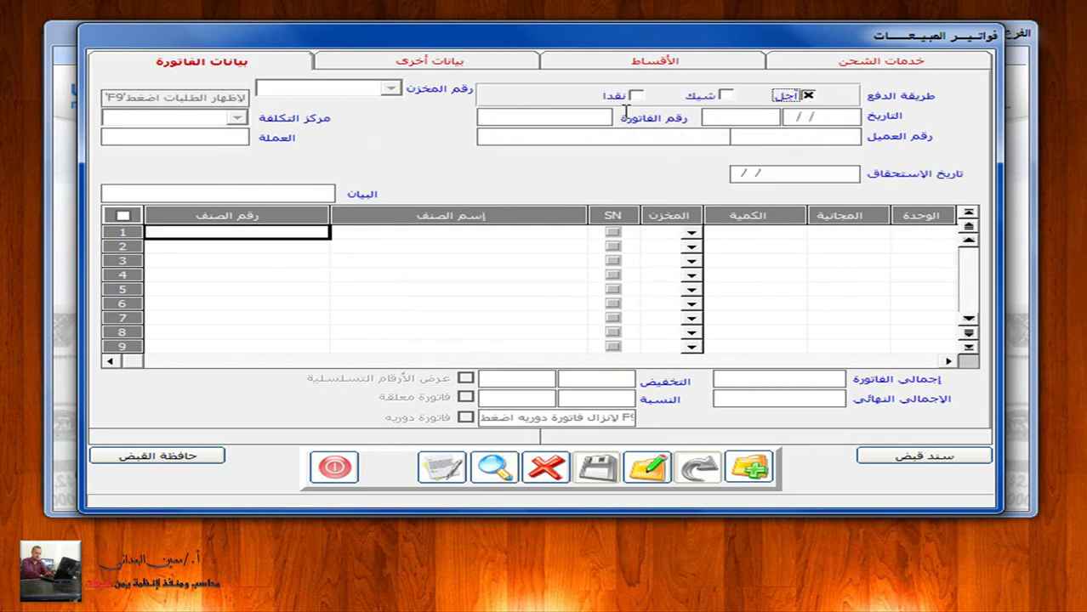
left_click(567, 116)
key("F9")
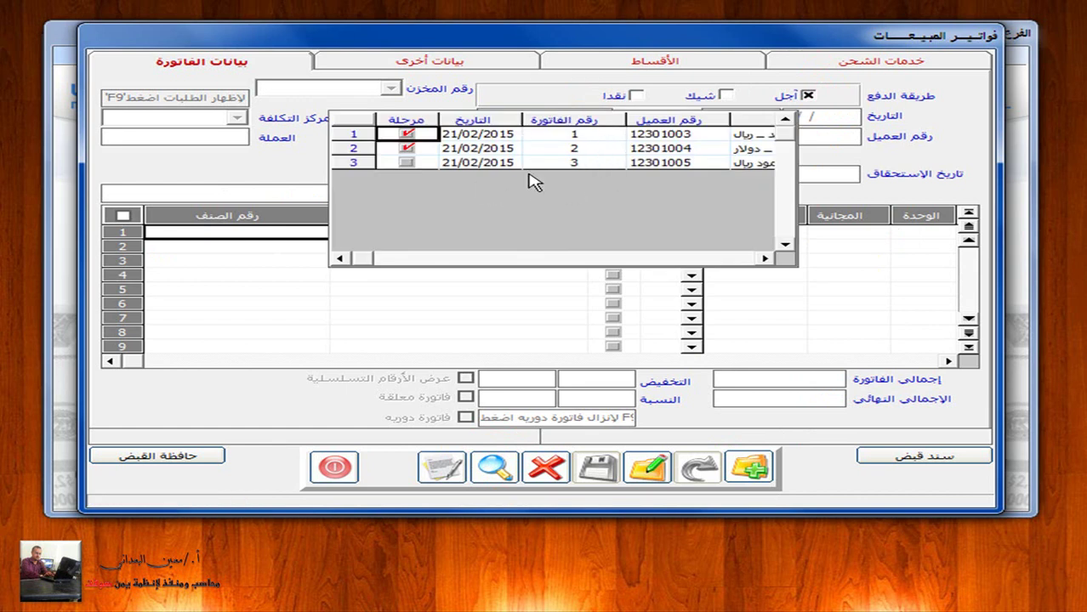
double_click(469, 164)
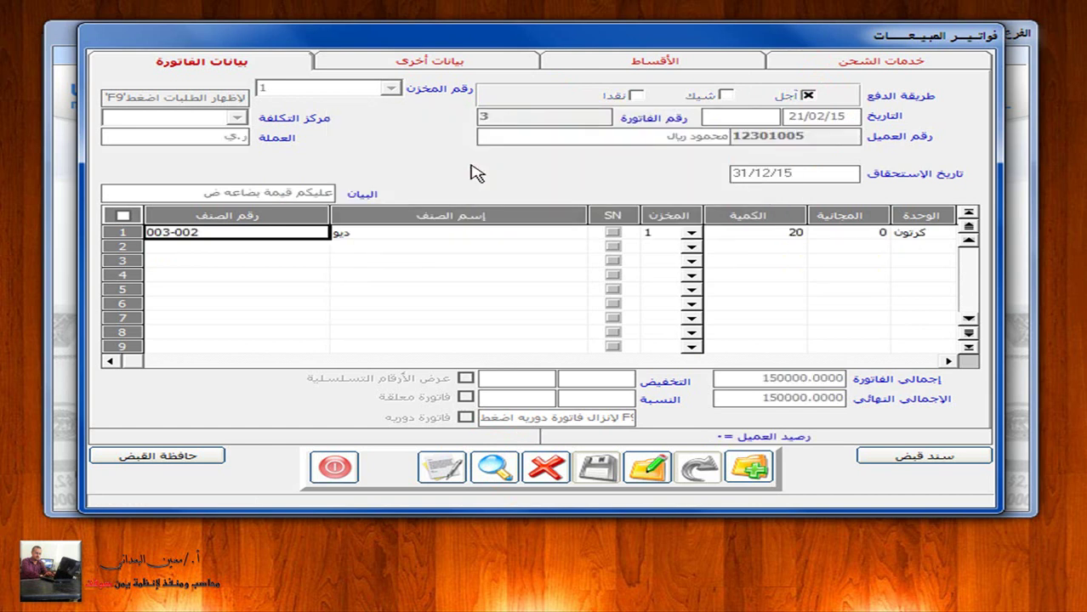
Clear the description (البيان) of credit sales invoice 3 and save the invoice
left_click(648, 467)
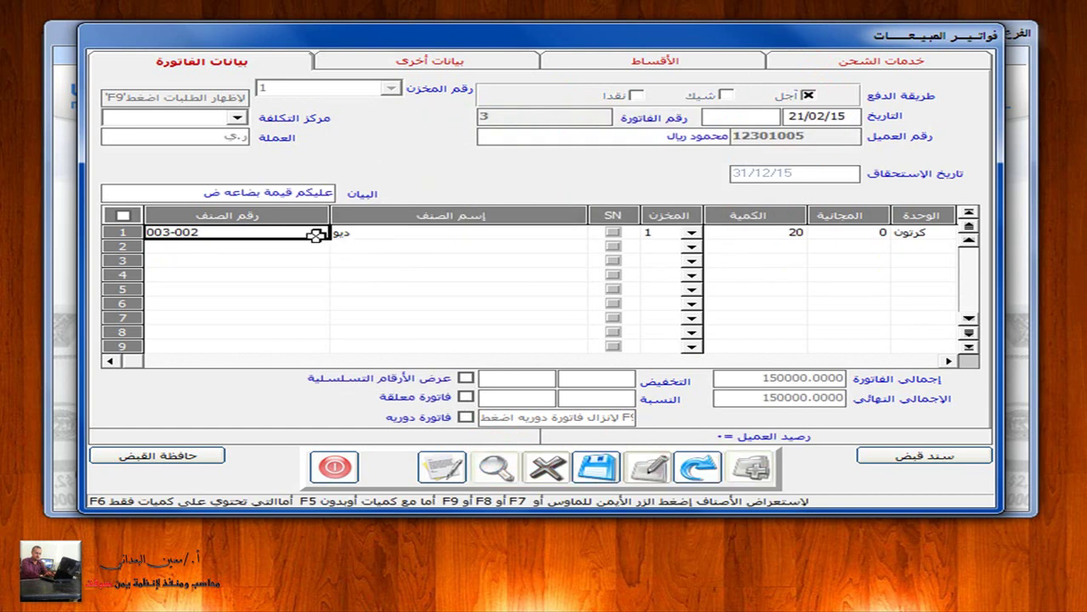
left_click(180, 197)
key("Delete")
key("Delete")
key("Delete")
key("Delete")
key("Delete")
key("Delete")
key("Delete")
key("Delete")
key("Delete")
key("Delete")
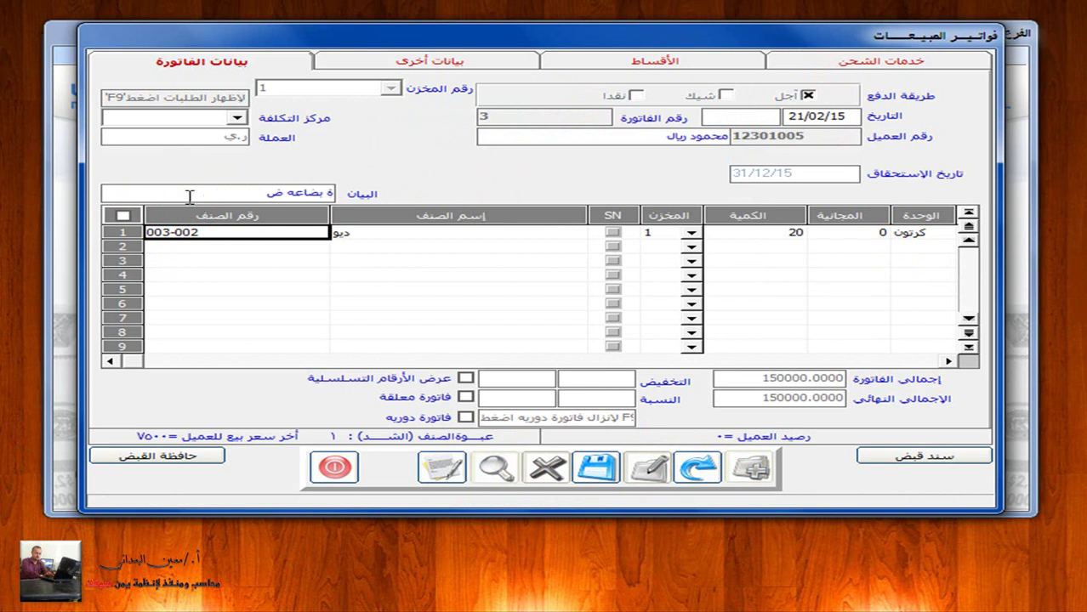
key("Delete")
key("Delete")
key("Delete")
key("Delete")
key("Delete")
key("Delete")
key("Delete")
key("ctrl+s")
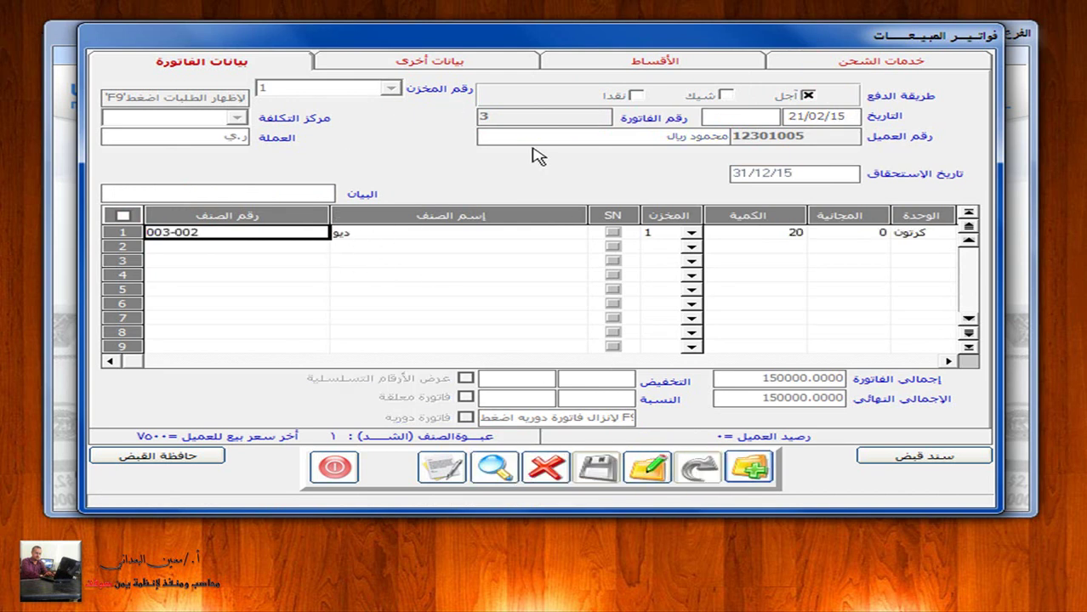
Leave Sales for Administration and open the posting cancellation form for sales invoices (إلغاء ترحيل فواتير المبيعات)
left_click(334, 468)
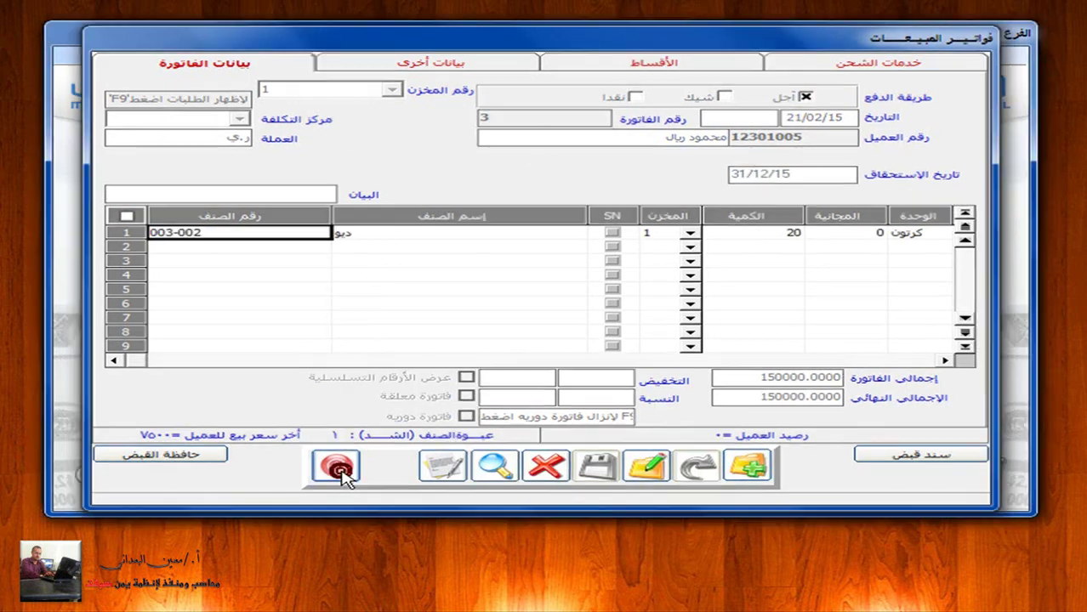
left_click(364, 56)
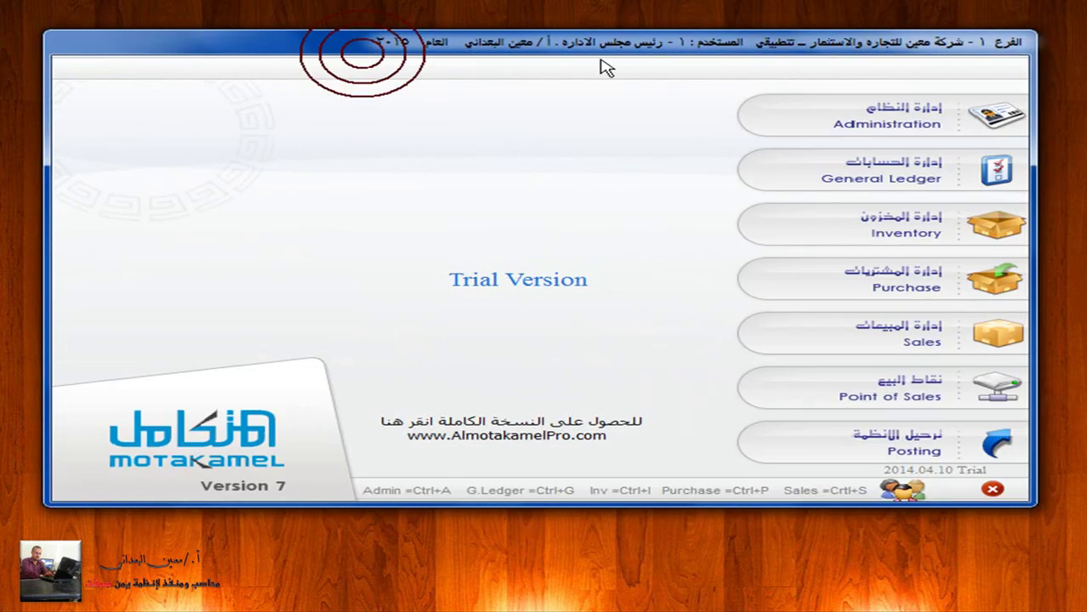
left_click(982, 116)
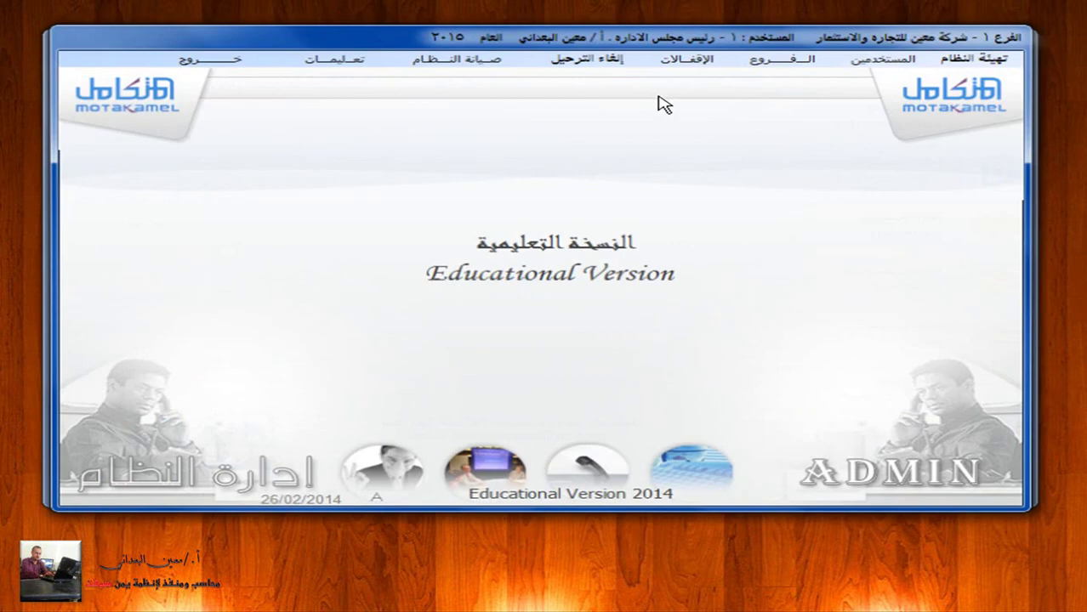
left_click(610, 56)
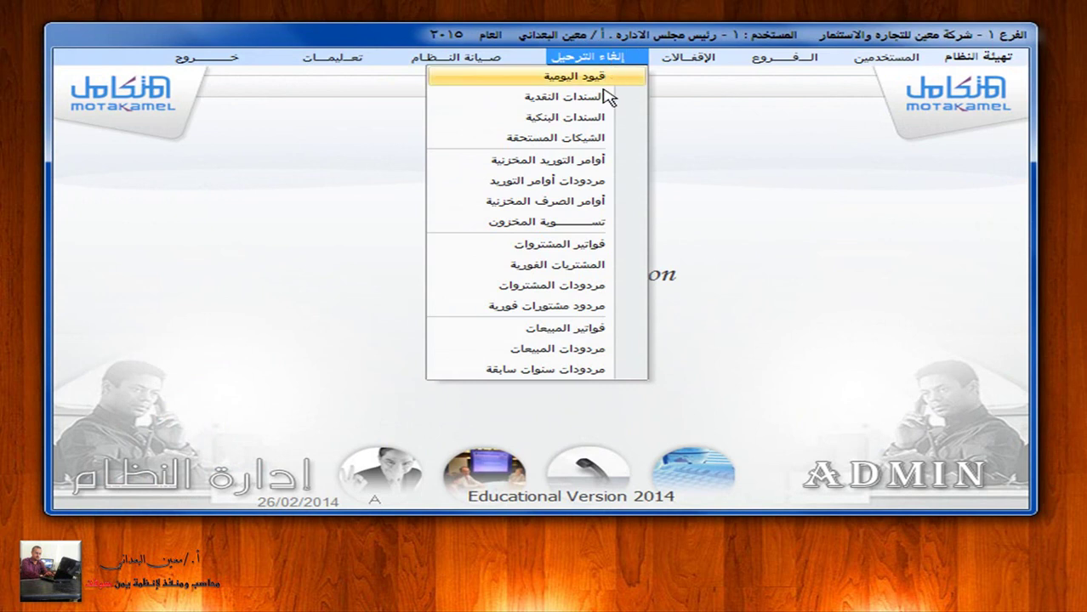
left_click(579, 327)
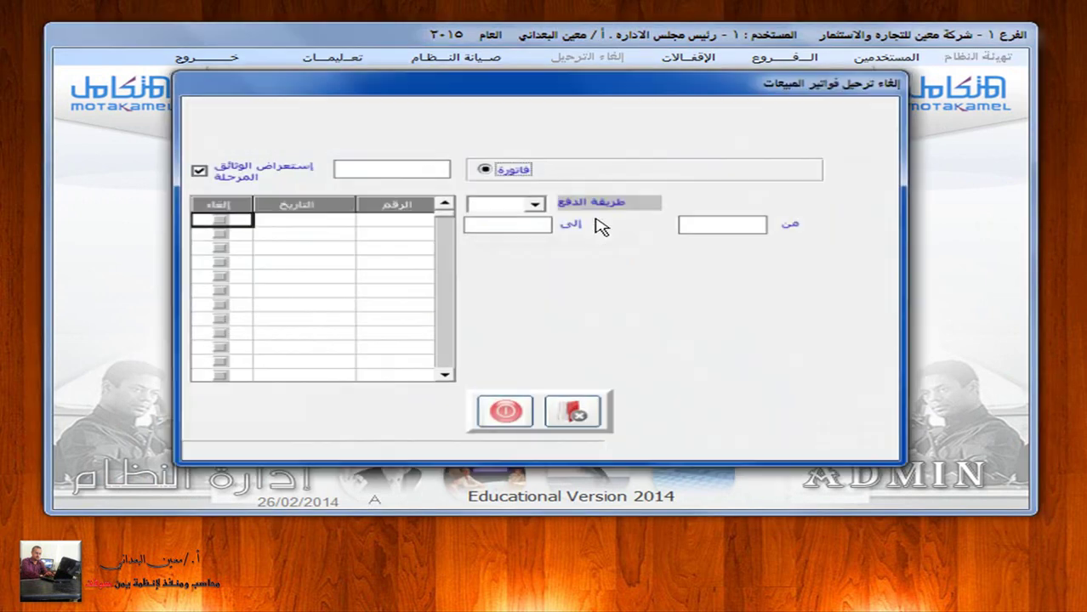
List the posted invoices with payment method credit (آجل-4), cancel the posting of invoice 1 dated 21/02/2015, and close the form
left_click(534, 206)
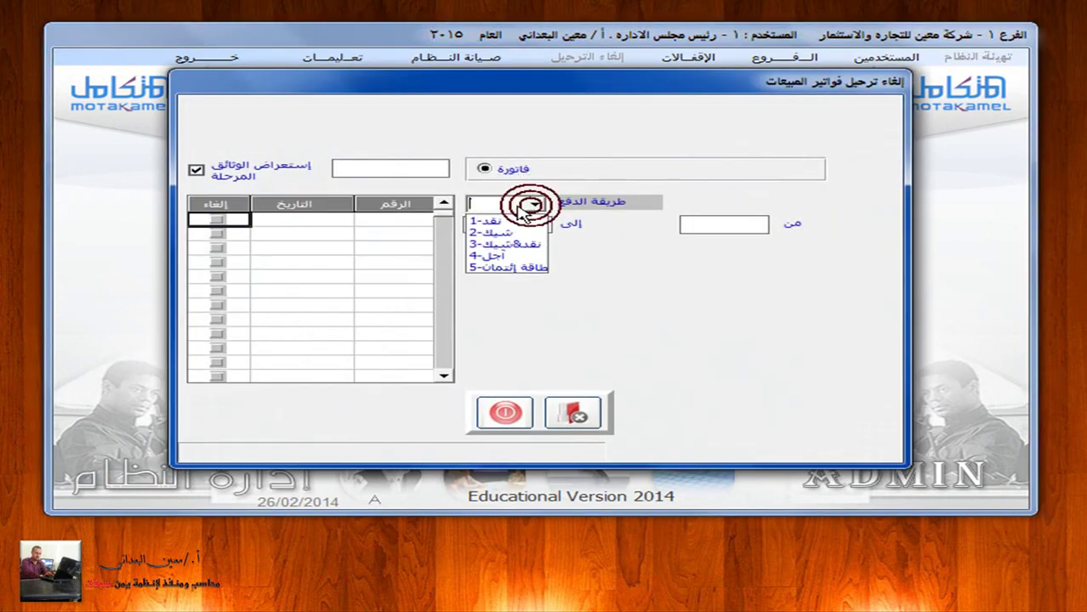
left_click(500, 256)
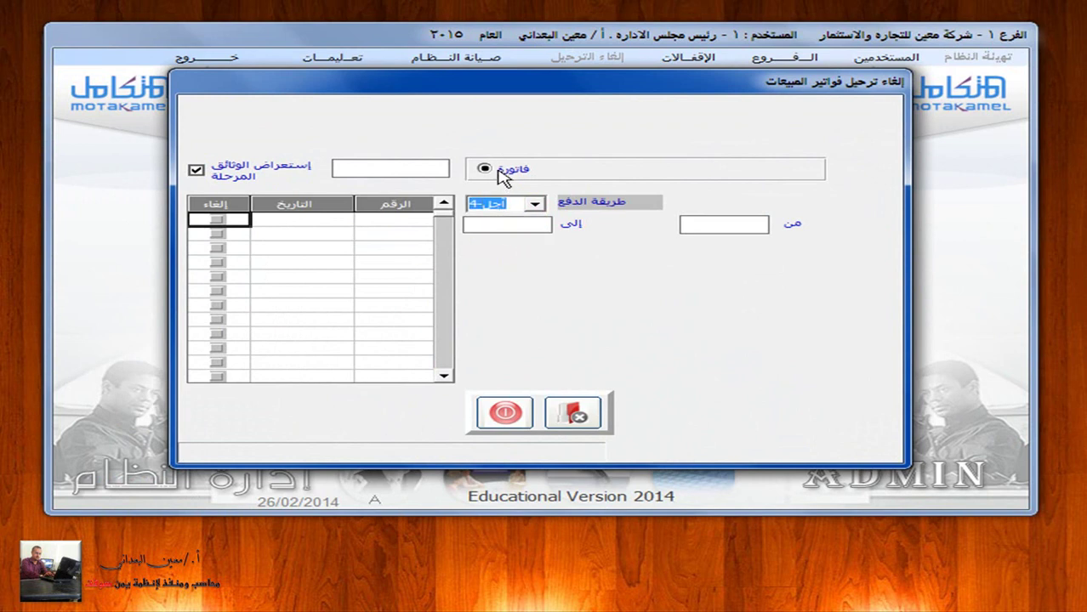
left_click(495, 171)
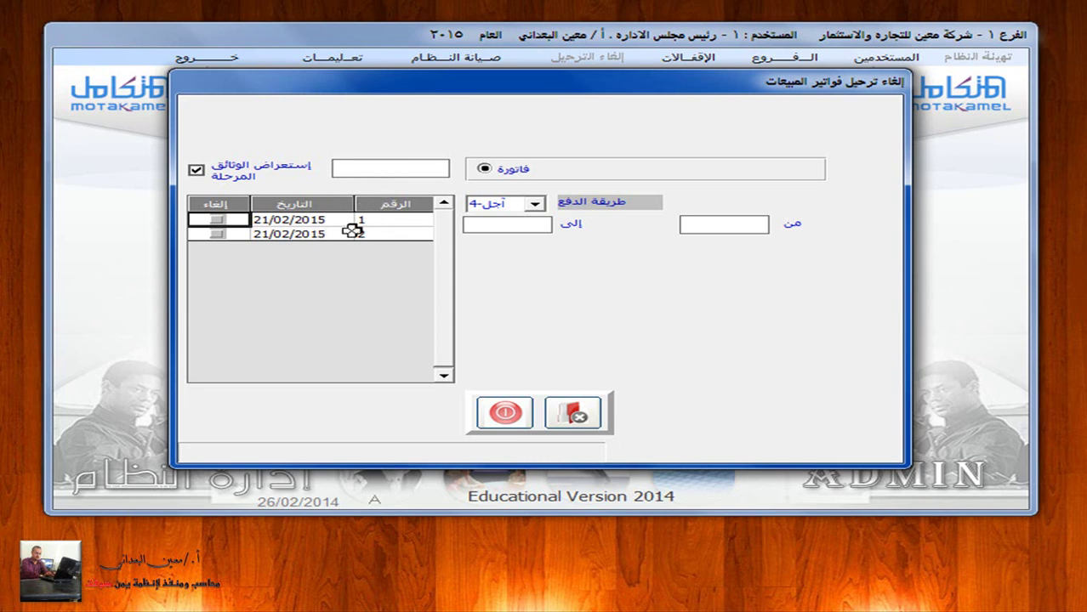
left_click(218, 221)
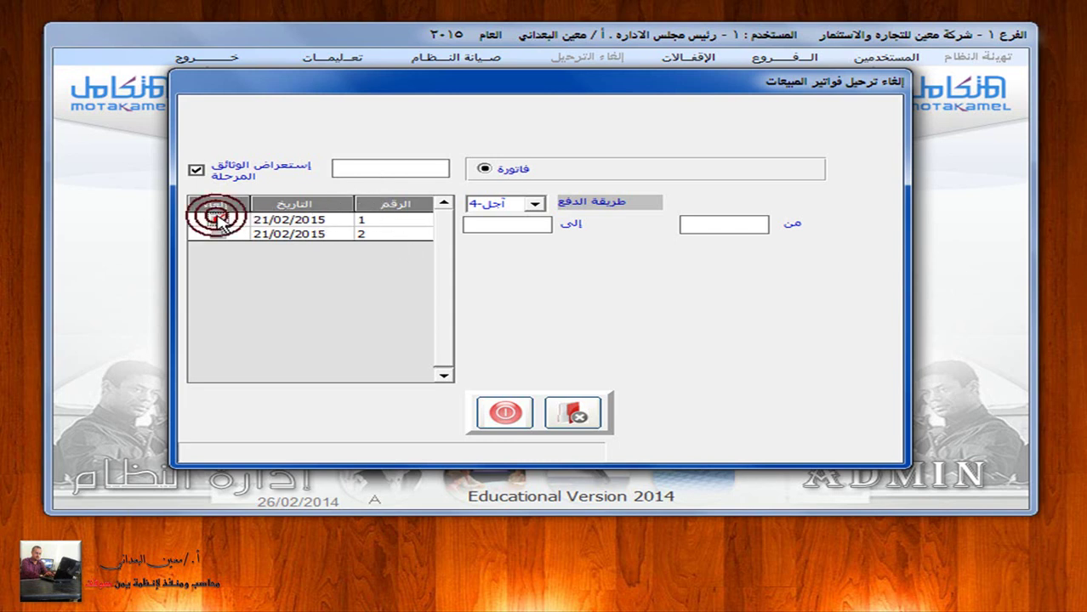
left_click(572, 414)
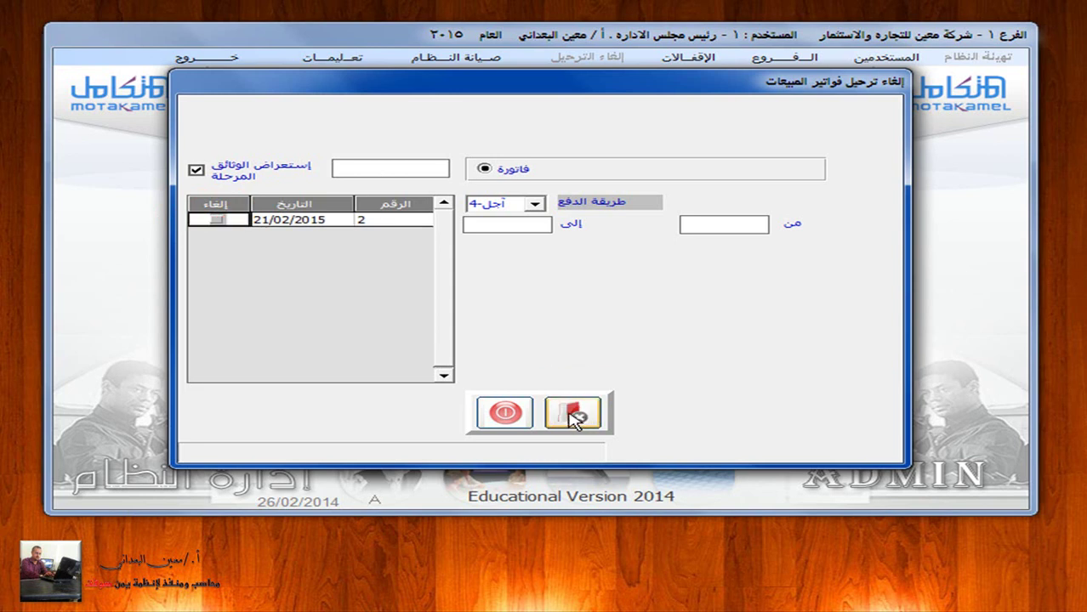
left_click(505, 414)
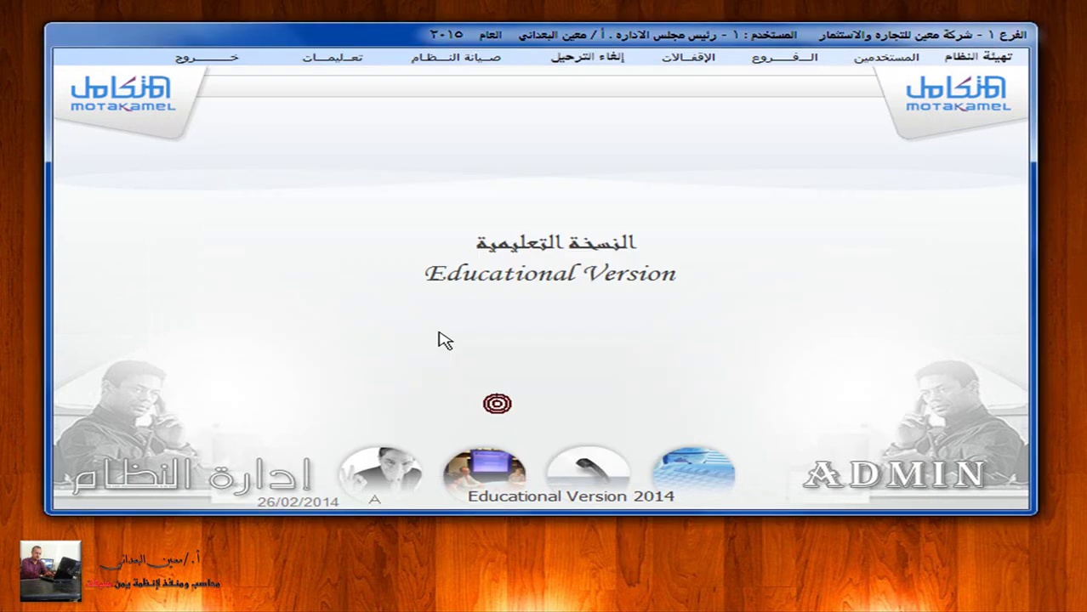
Leave Administration for Sales and open the sales invoices (فواتير المبيعات) form
left_click(218, 57)
left_click(984, 333)
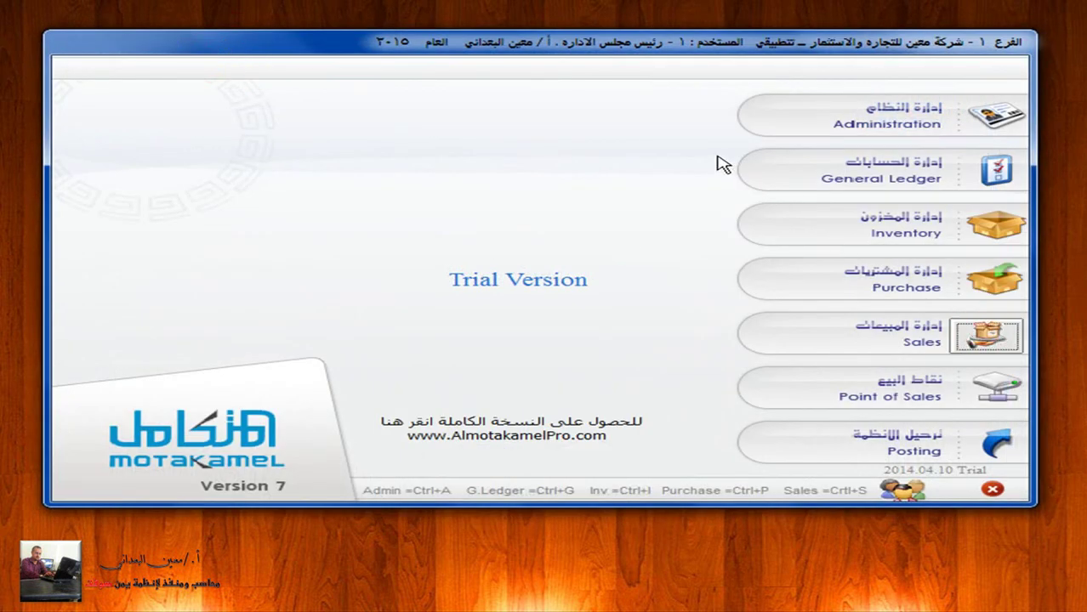
left_click(720, 60)
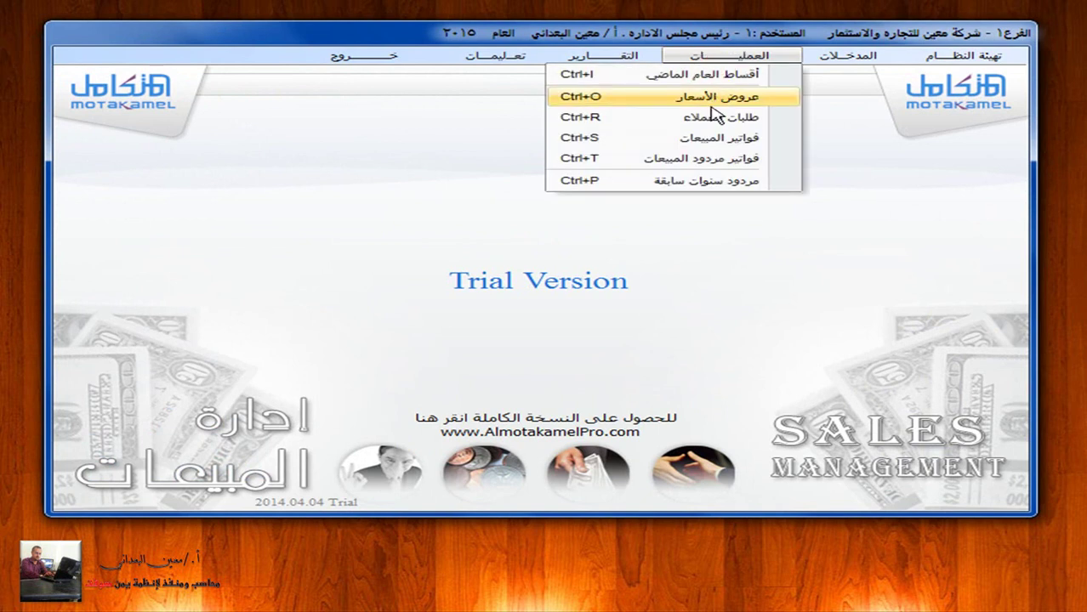
left_click(719, 137)
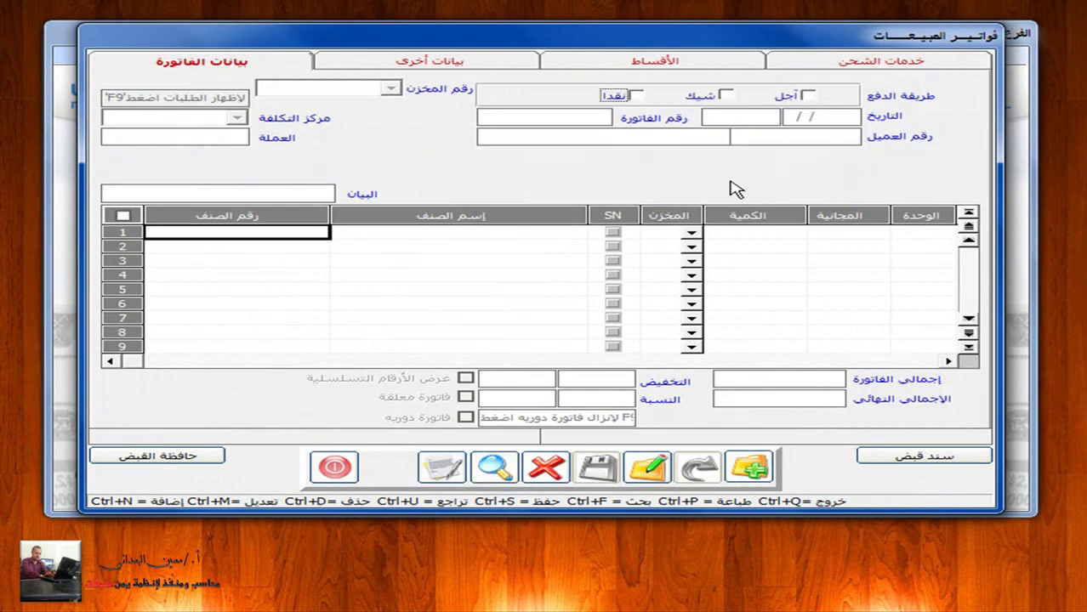
Look up the credit (آجل) sales invoices and load the now unposted invoice 1 dated 21/02/2015
left_click(807, 95)
double_click(561, 117)
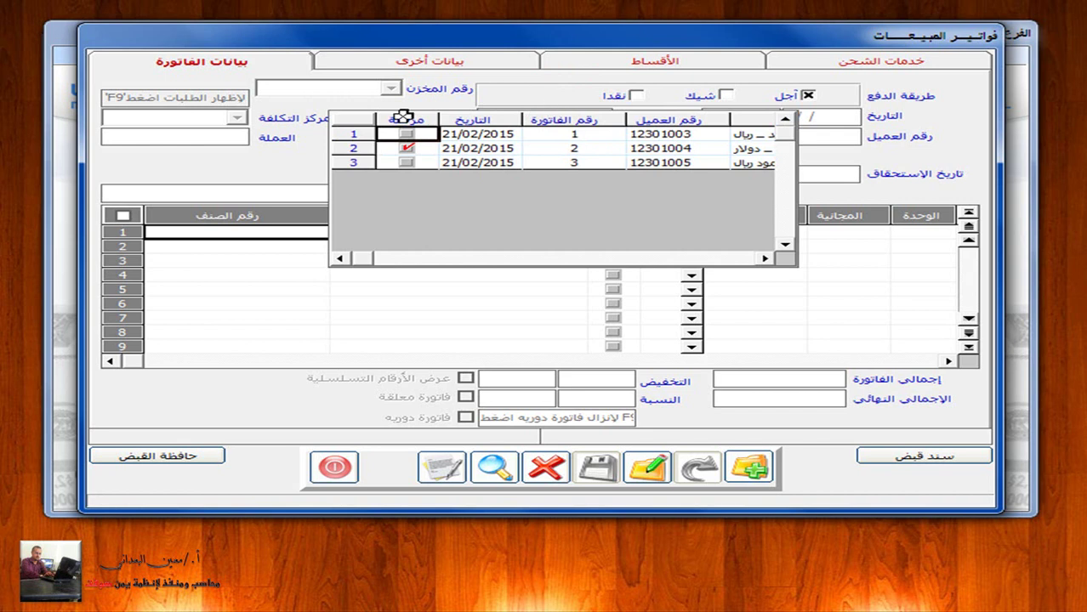
double_click(483, 133)
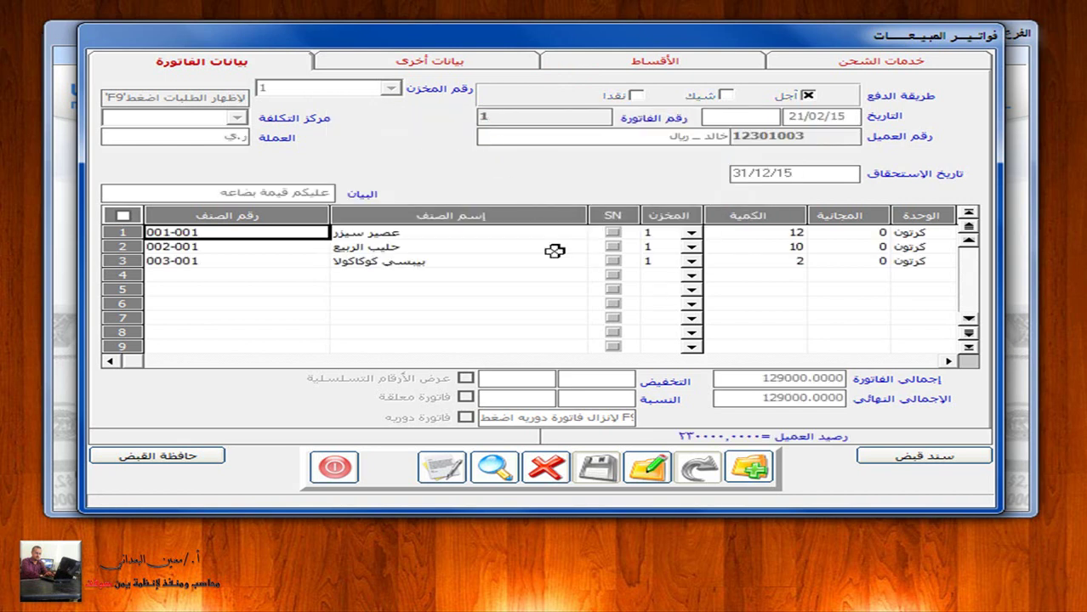
Put sales invoice 1 into edit mode, save it without changes, and delete the invoice
left_click(648, 467)
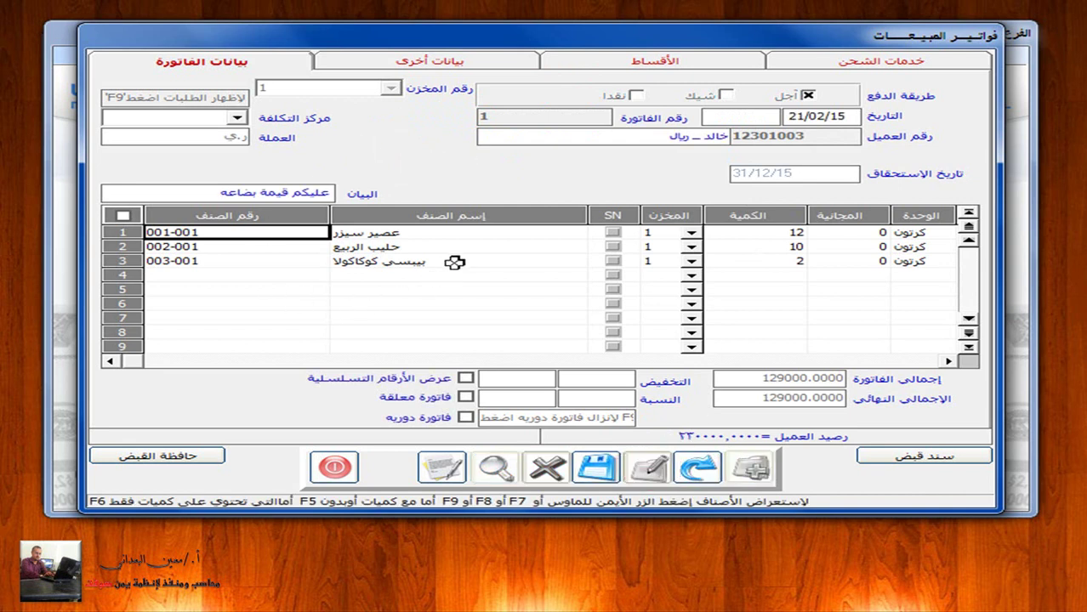
left_click(595, 467)
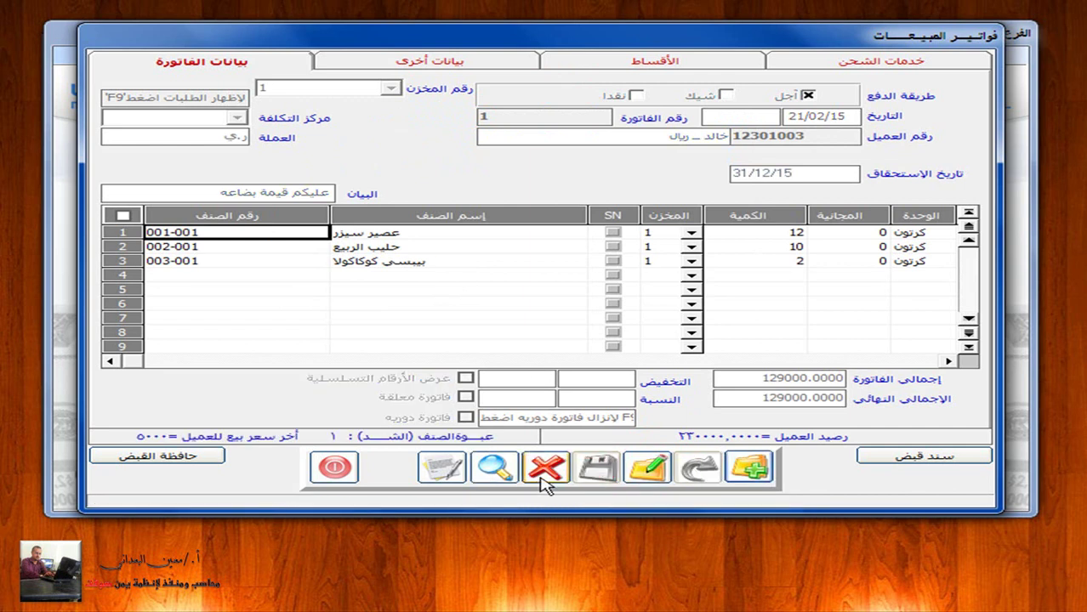
left_click(545, 469)
left_click(533, 338)
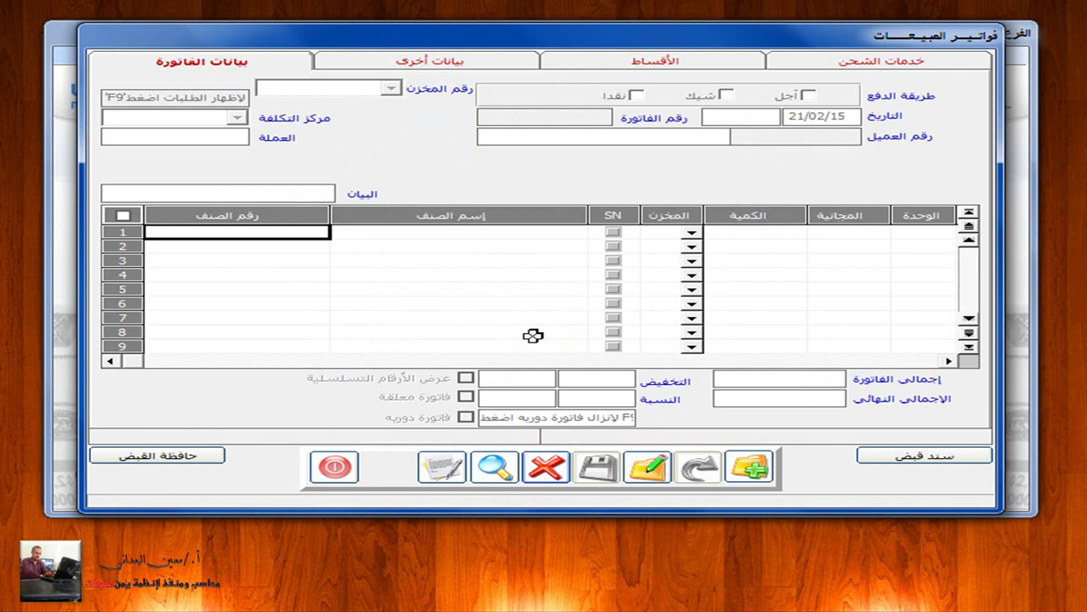
Leave Sales for Administration and display the document types available for posting cancellation (إلغاء الترحيل)
left_click(334, 467)
left_click(349, 55)
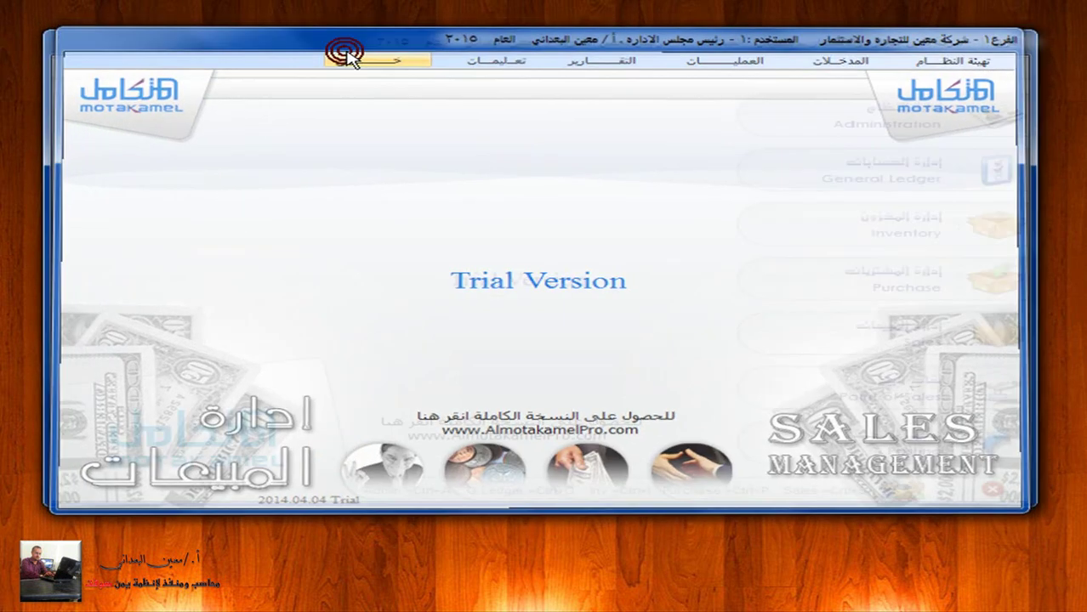
left_click(1003, 113)
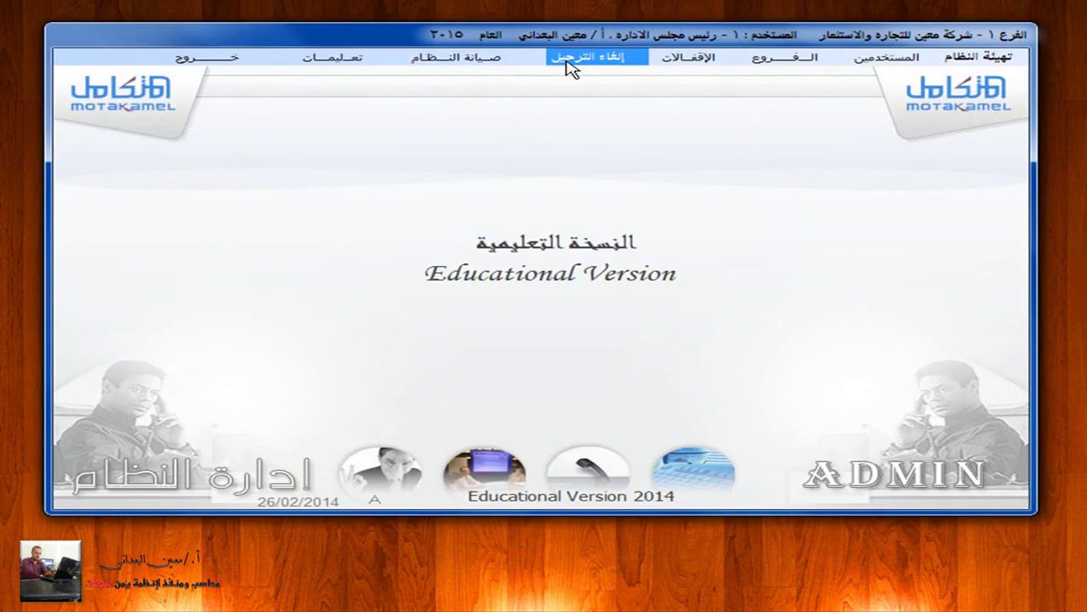
left_click(585, 54)
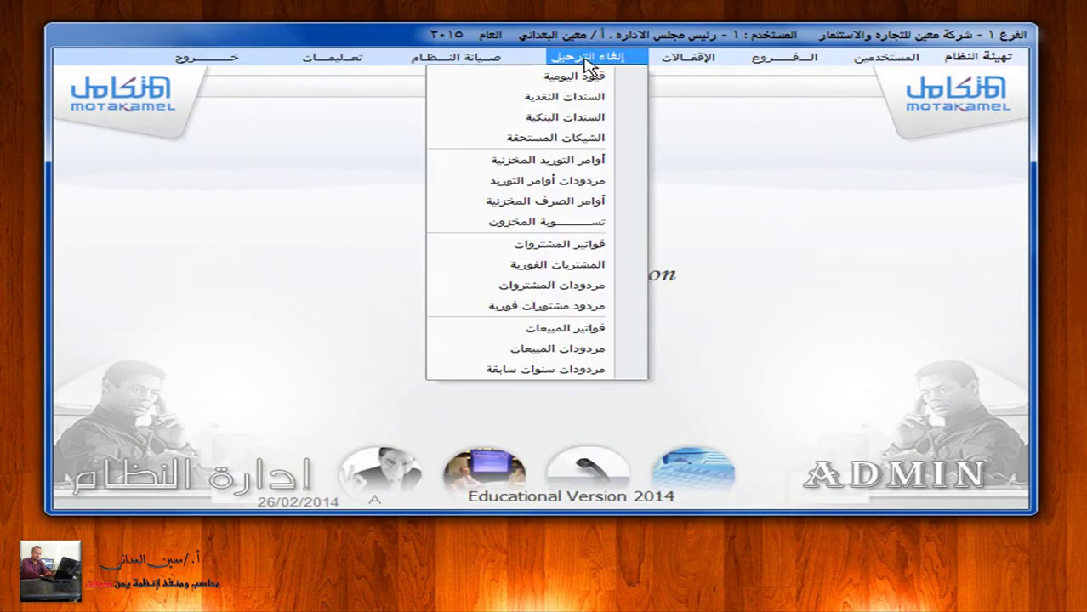